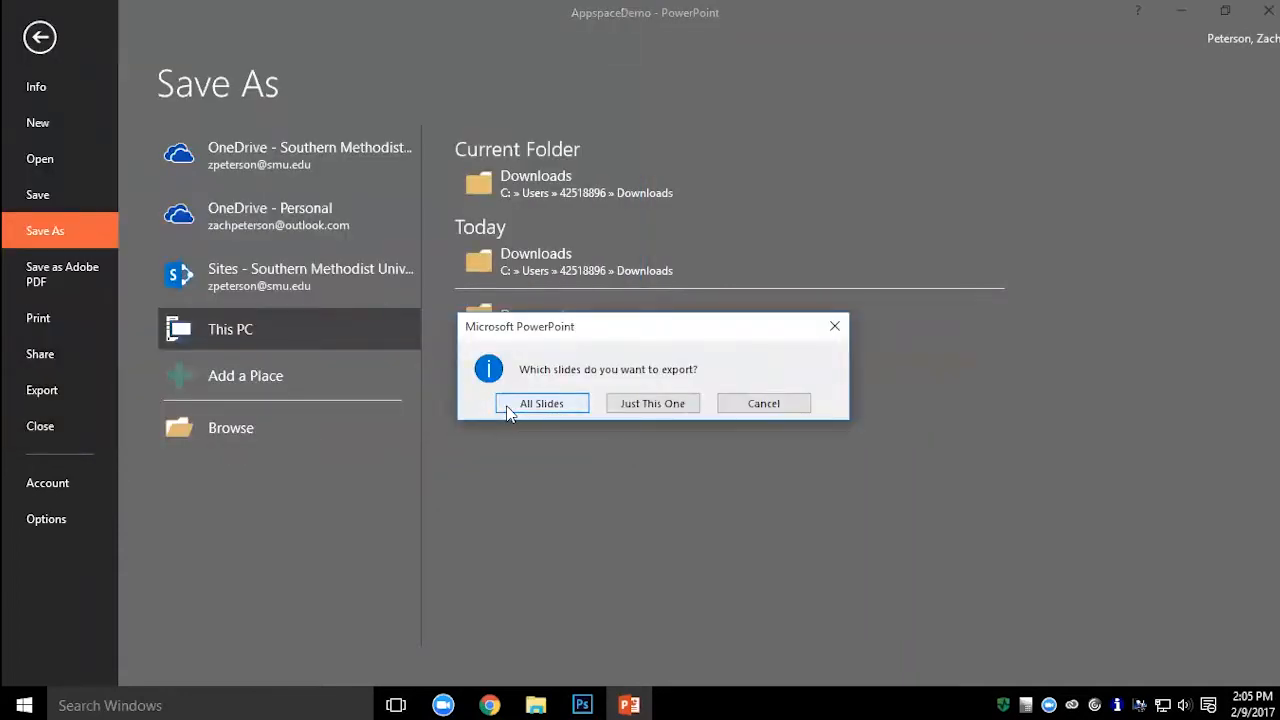
Step: Export all slides of the AppspaceDemo presentation as separate JPG images to the Desktop
{"action": "left_click", "coordinate": [508, 410]}
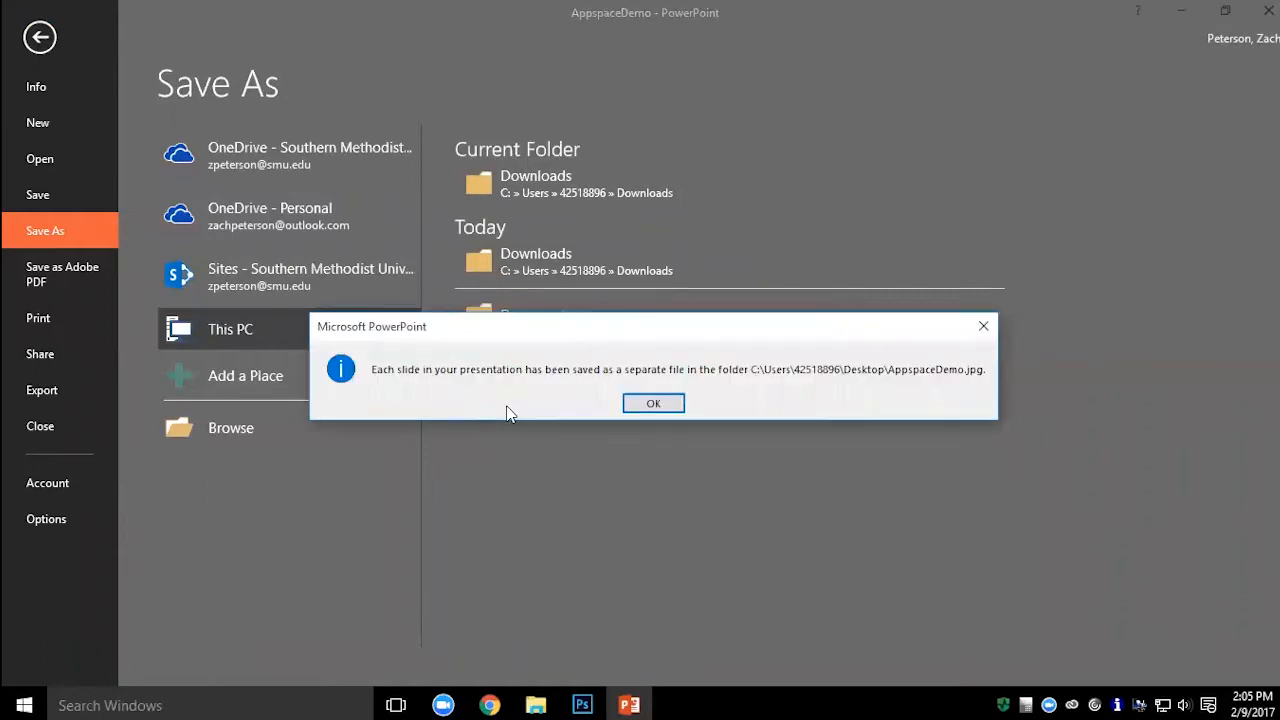
{"action": "left_click", "coordinate": [660, 403]}
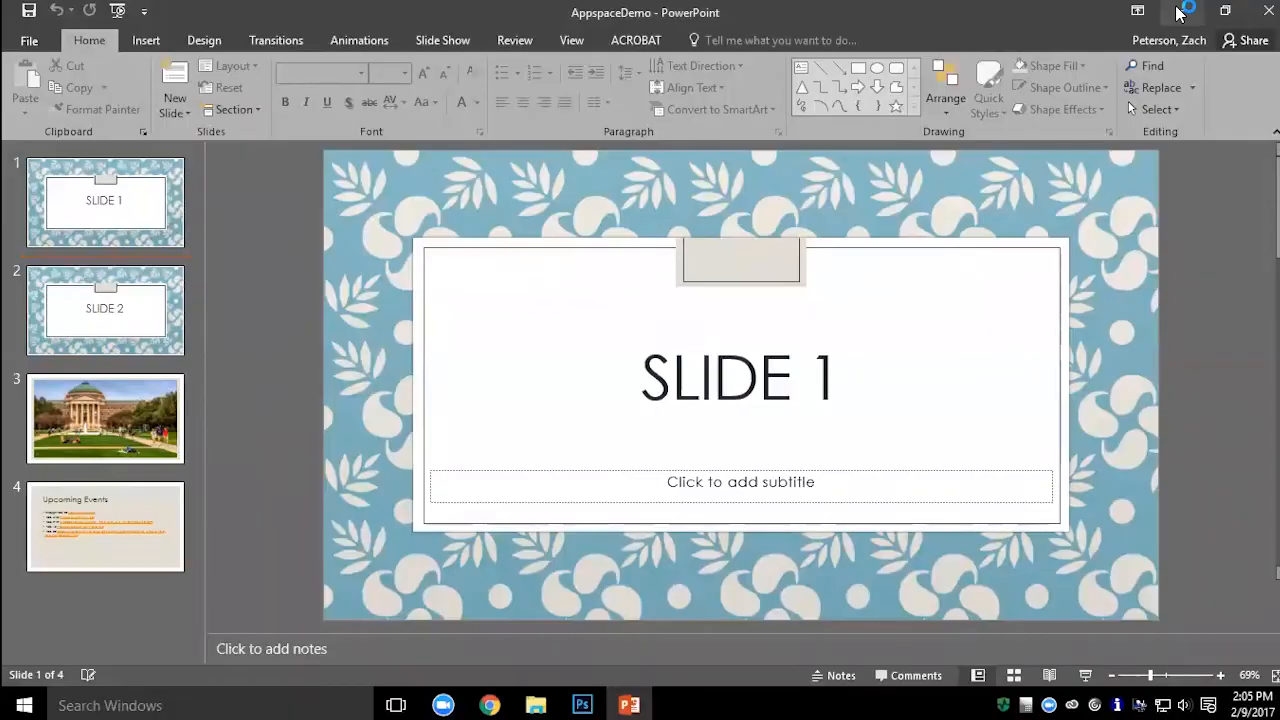
Step: Minimize the presentation, switch to File Explorer and open the AppspaceDemo folder on the Desktop to check the exported slide images
{"action": "left_click", "coordinate": [1180, 10]}
{"action": "left_click", "coordinate": [1203, 7]}
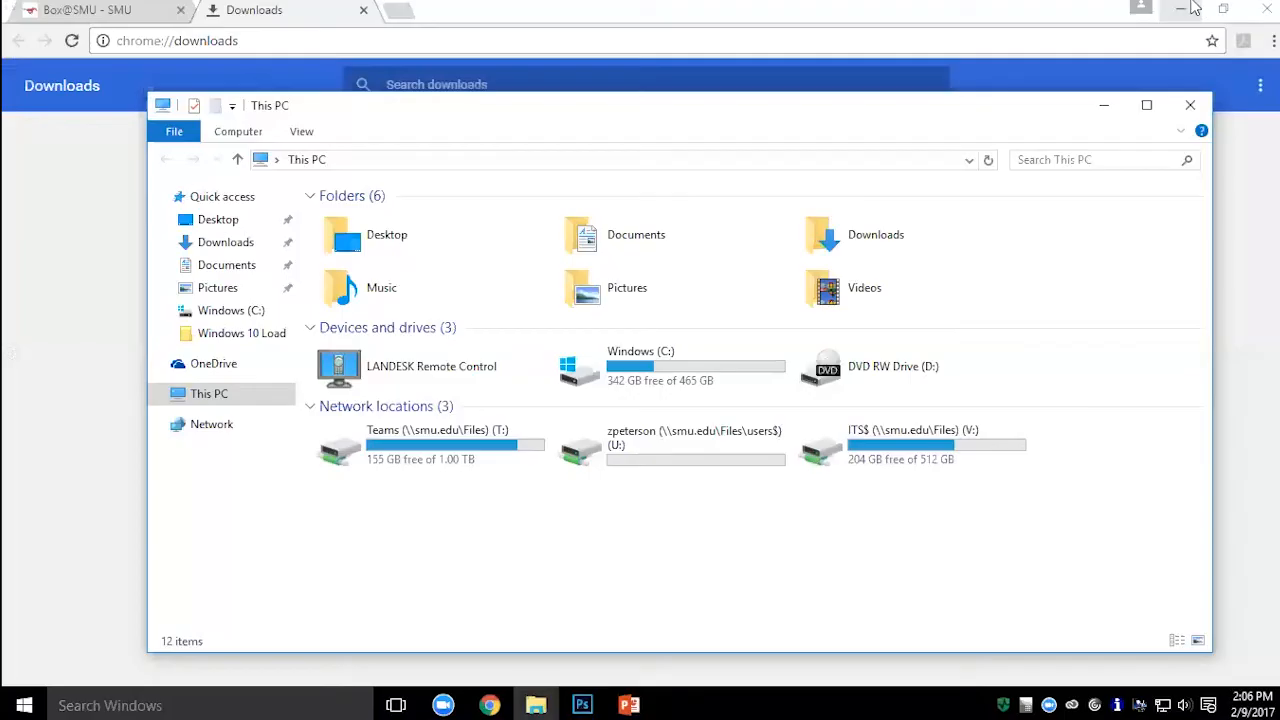
{"action": "double_click", "coordinate": [389, 242]}
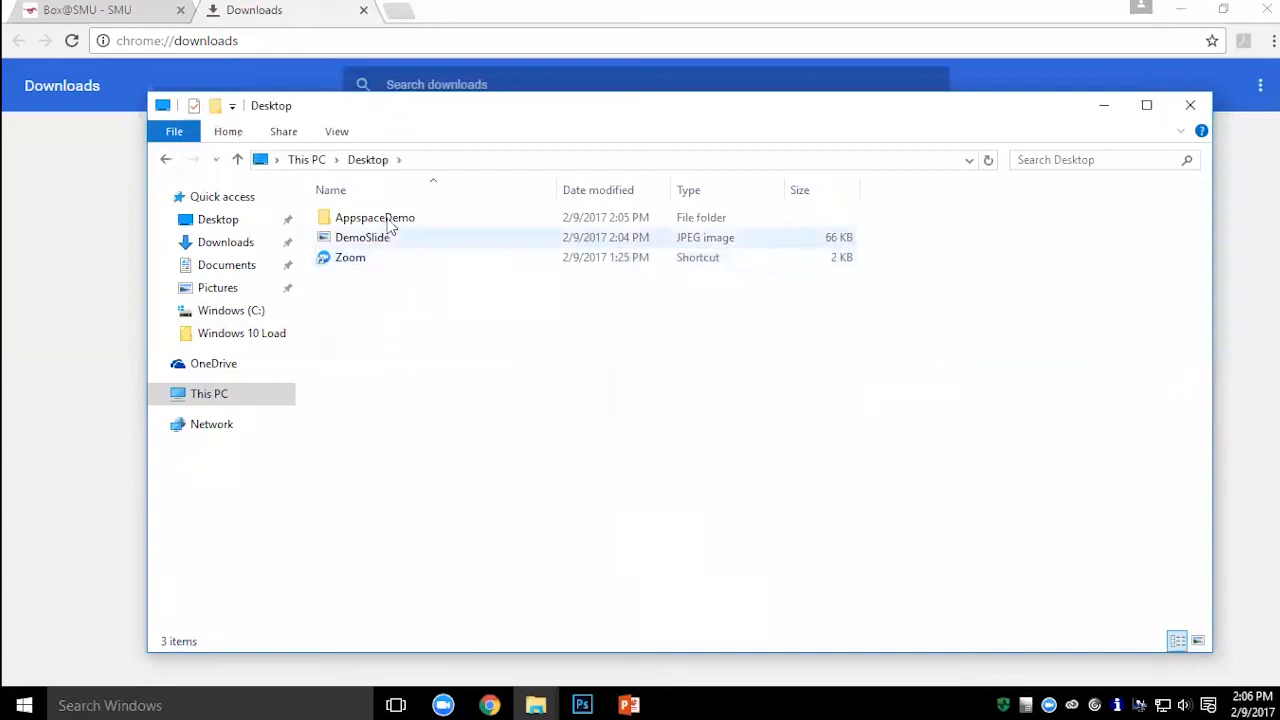
{"action": "double_click", "coordinate": [408, 222]}
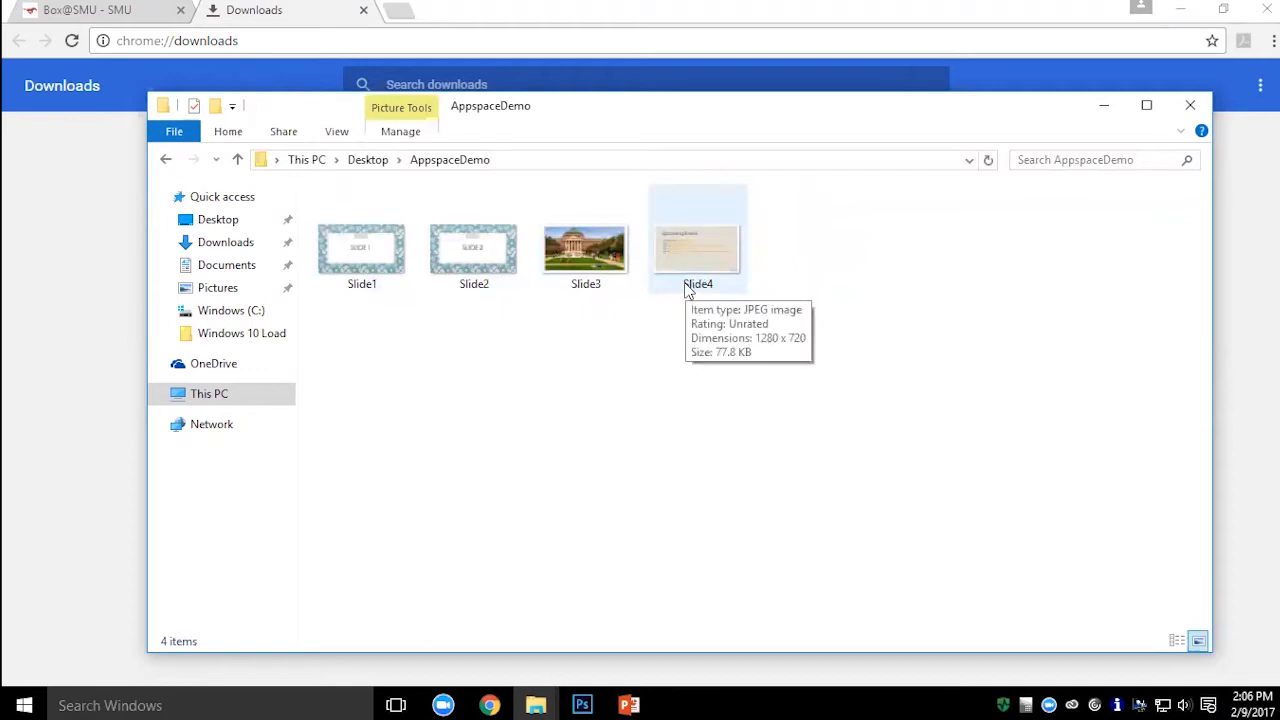
Step: Switch to Chrome and go to the site appspace.smu.edu
{"action": "left_click", "coordinate": [375, 43]}
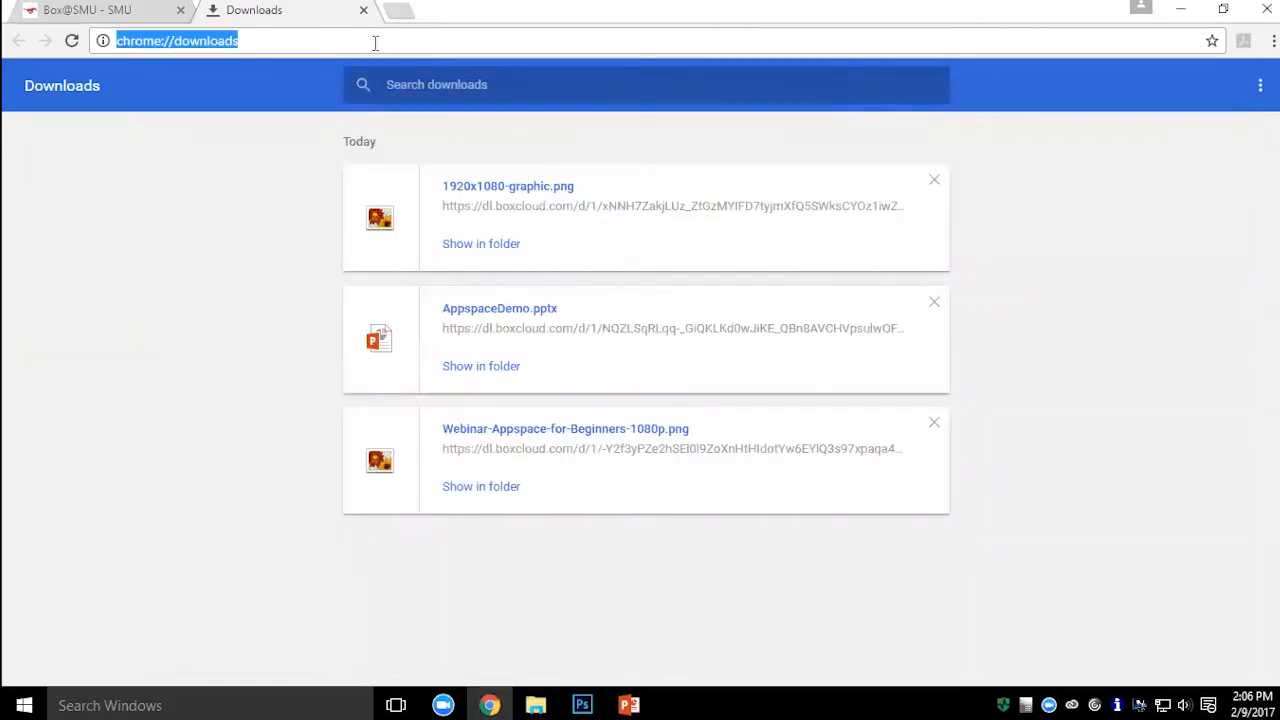
{"action": "type", "text": "appspace.smu.ed"}
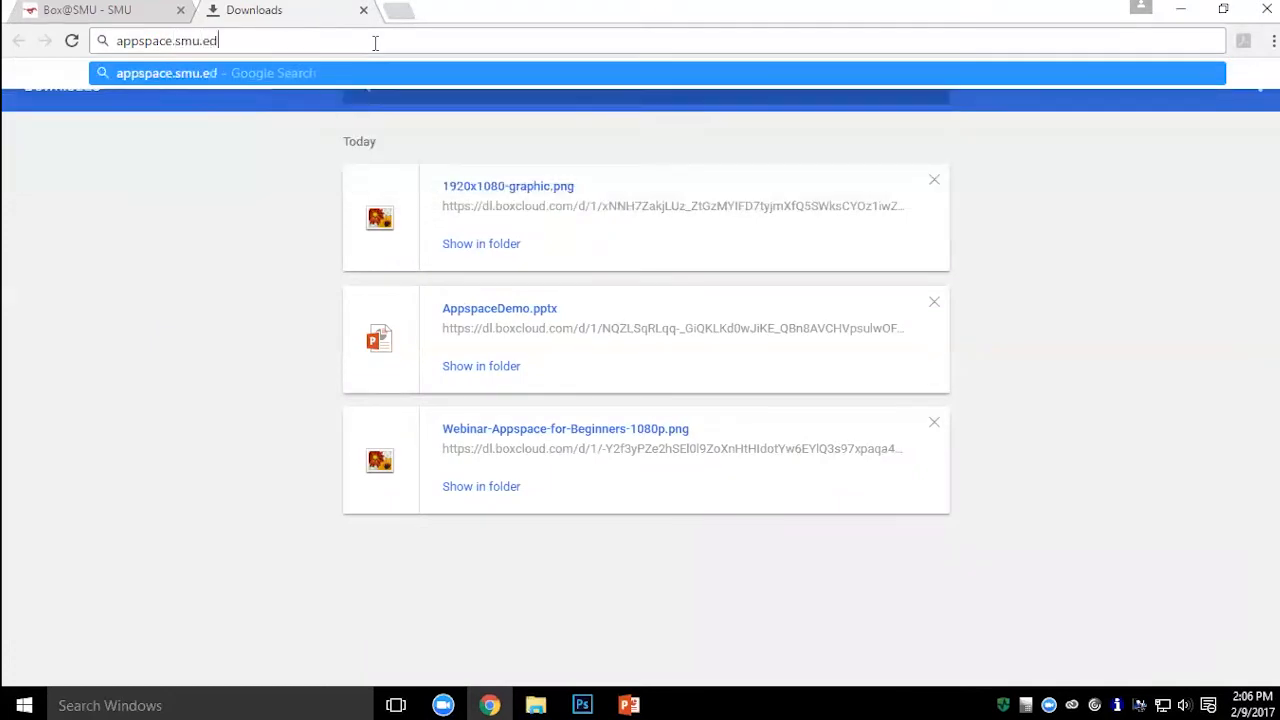
{"action": "type", "text": "u"}
{"action": "key", "text": "Return"}
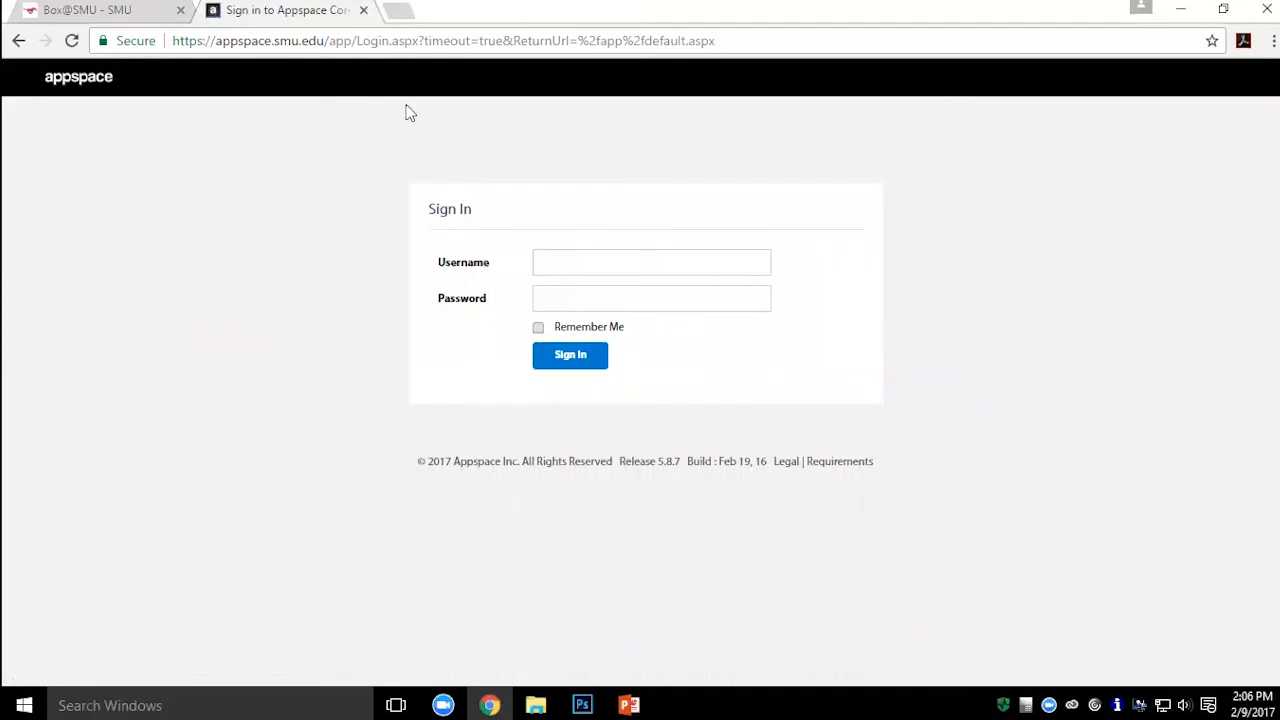
Step: Sign in to Appspace with the account username and password, and never let the browser save the password for this site
{"action": "left_click", "coordinate": [603, 263]}
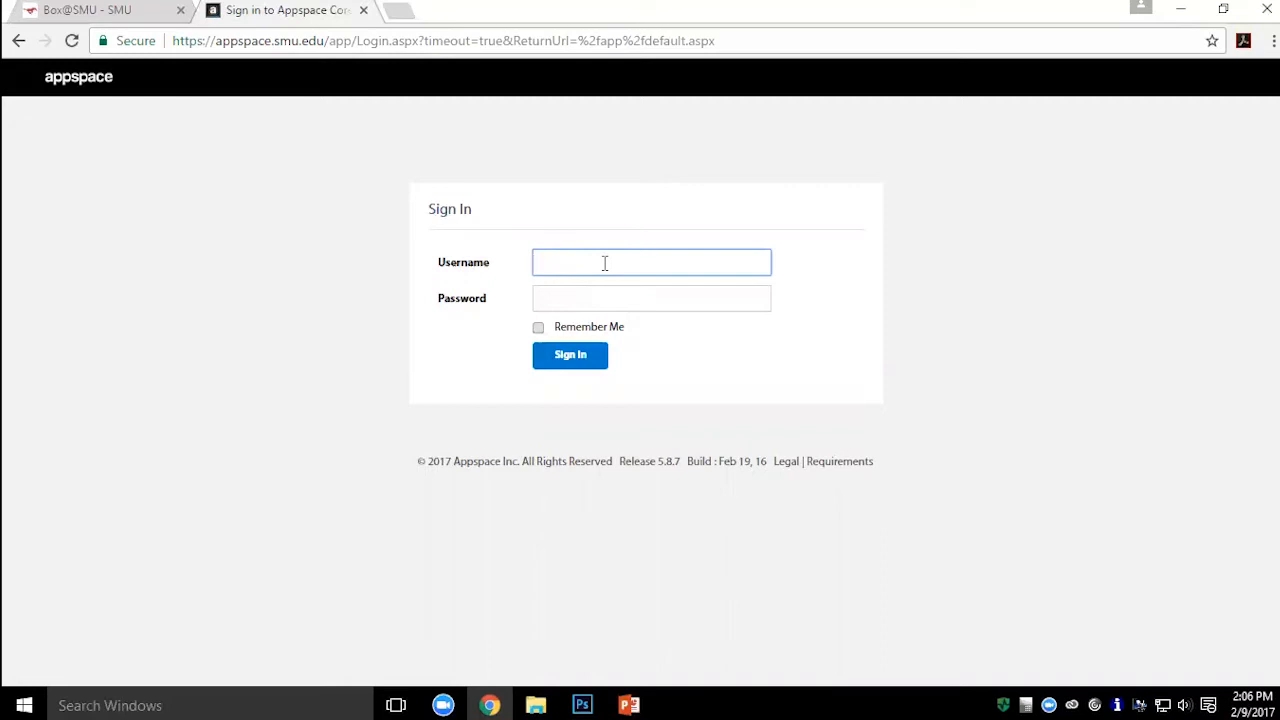
{"action": "type", "text": "smu\\????????"}
{"action": "key", "text": "Tab"}
{"action": "type", "text": "?????????"}
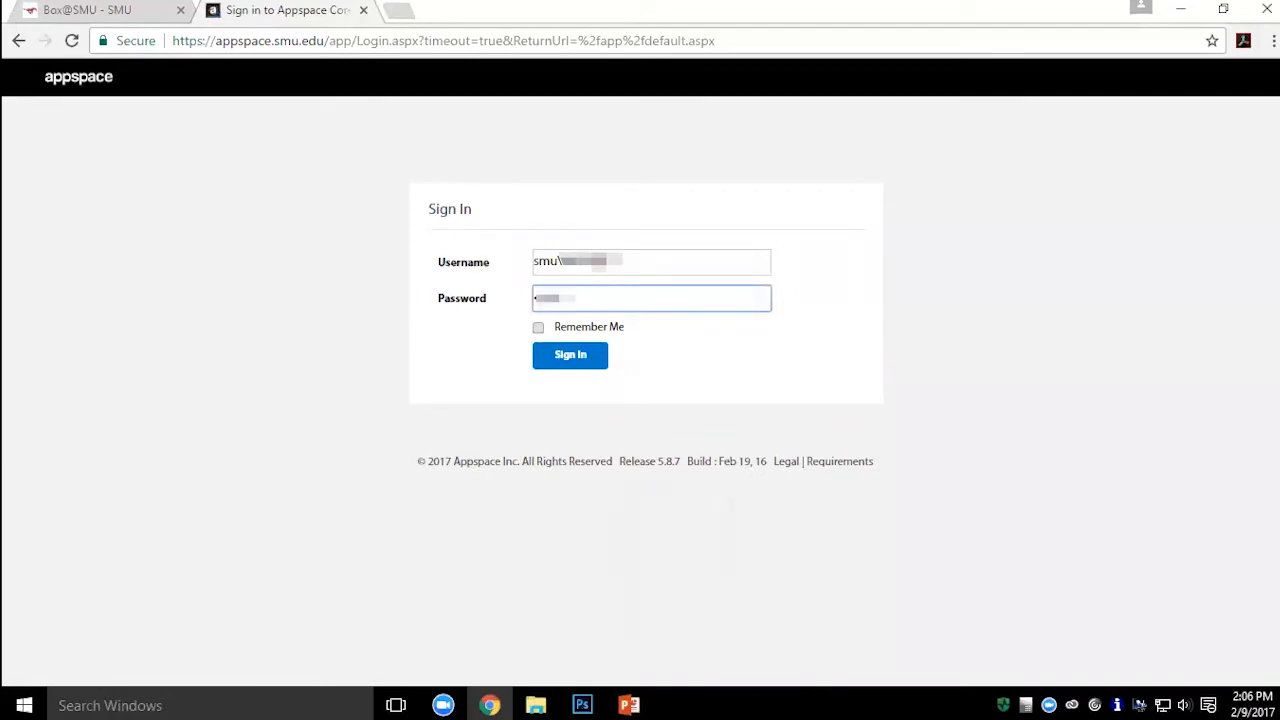
{"action": "key", "text": "Return"}
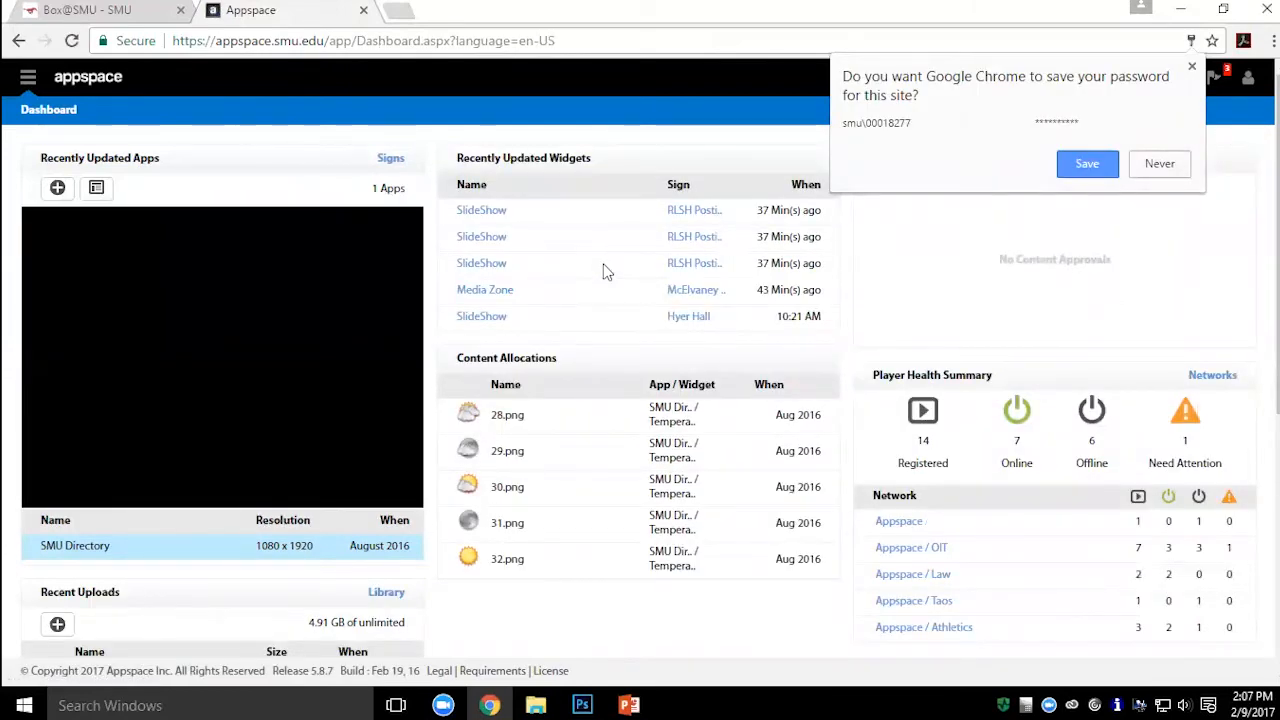
{"action": "left_click", "coordinate": [1160, 164]}
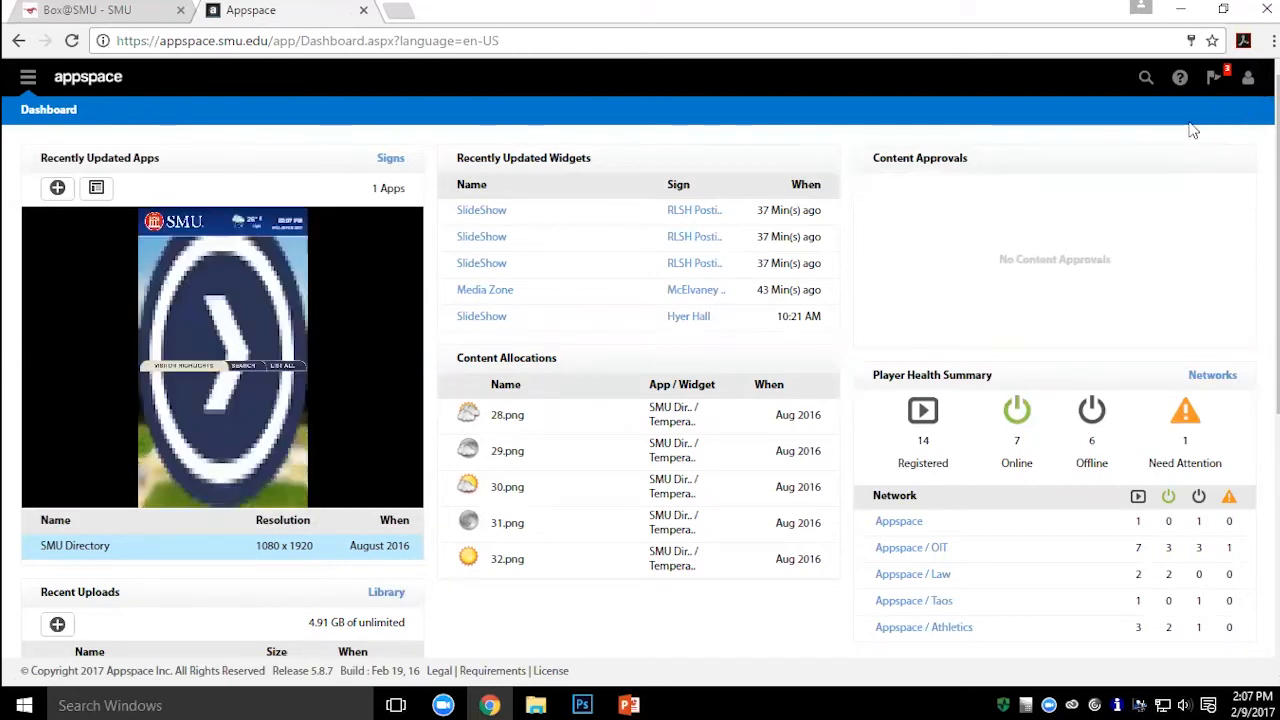
Step: Change the account's network location to Appspace / DEMO and save the settings
{"action": "left_click", "coordinate": [1250, 82]}
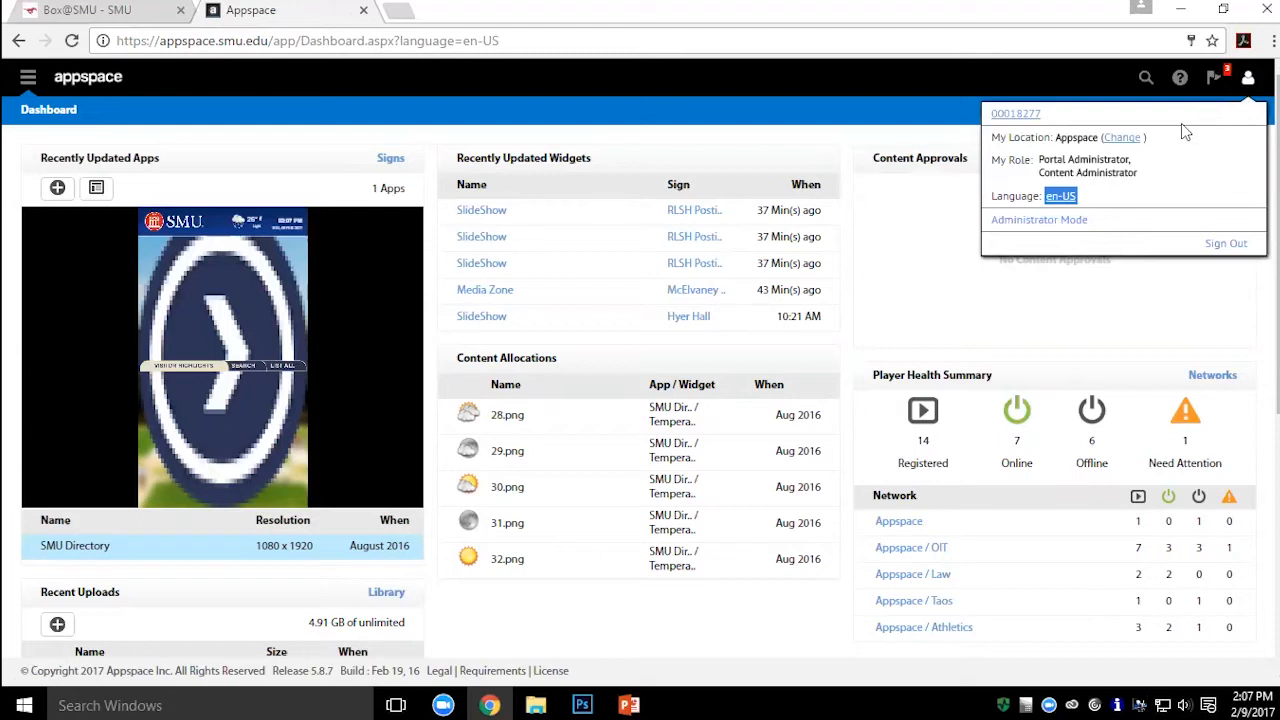
{"action": "left_click", "coordinate": [1113, 139]}
{"action": "scroll", "coordinate": [666, 363], "scroll_direction": "down", "scroll_amount": 1}
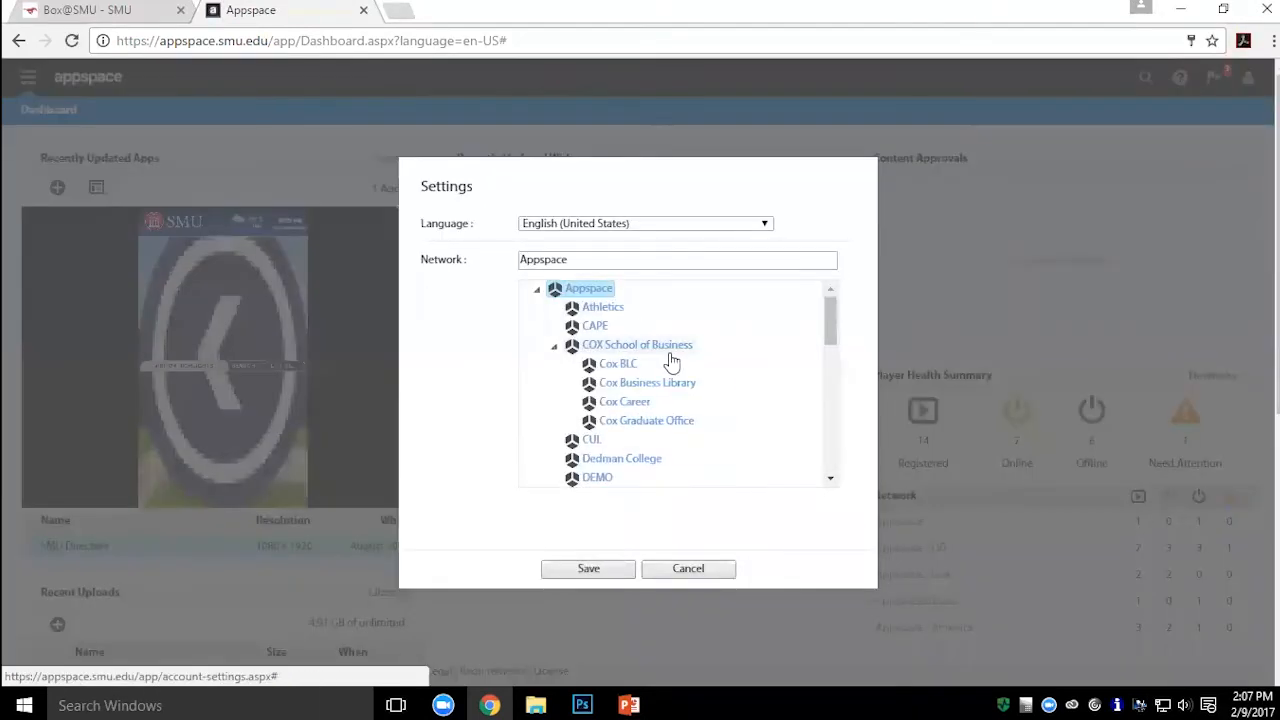
{"action": "scroll", "coordinate": [668, 363], "scroll_direction": "down", "scroll_amount": 3}
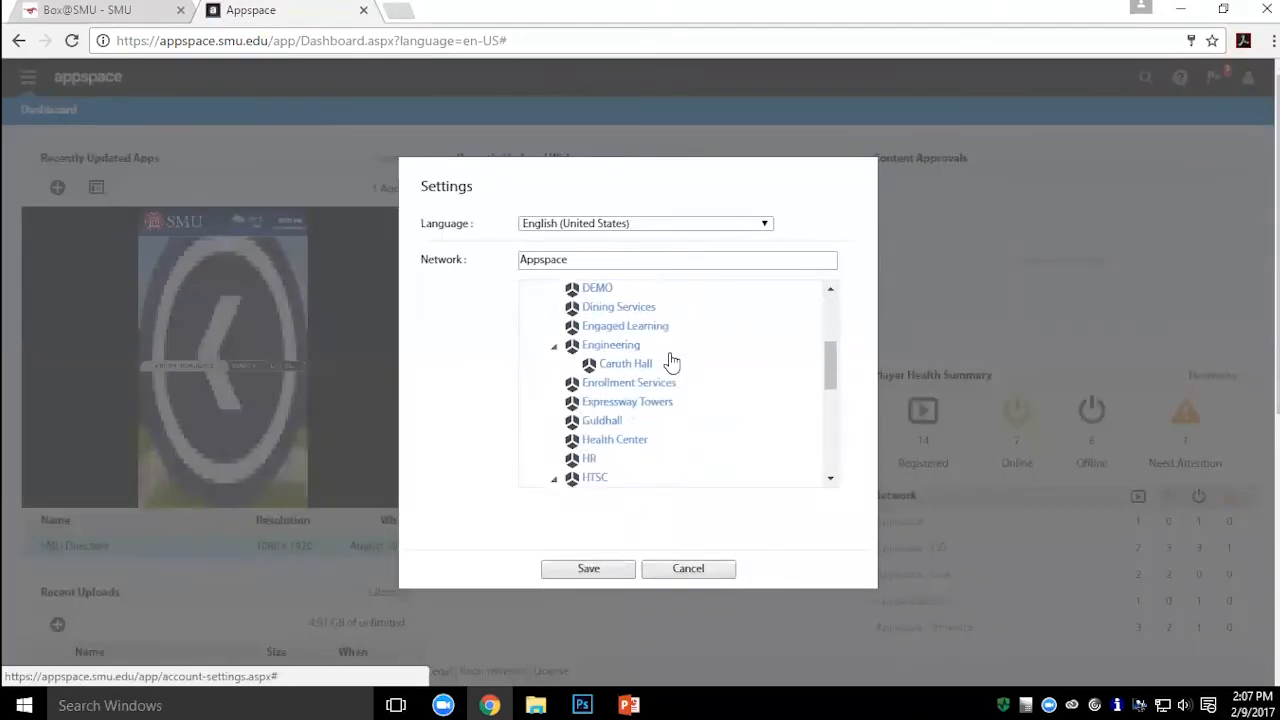
{"action": "left_click", "coordinate": [595, 288]}
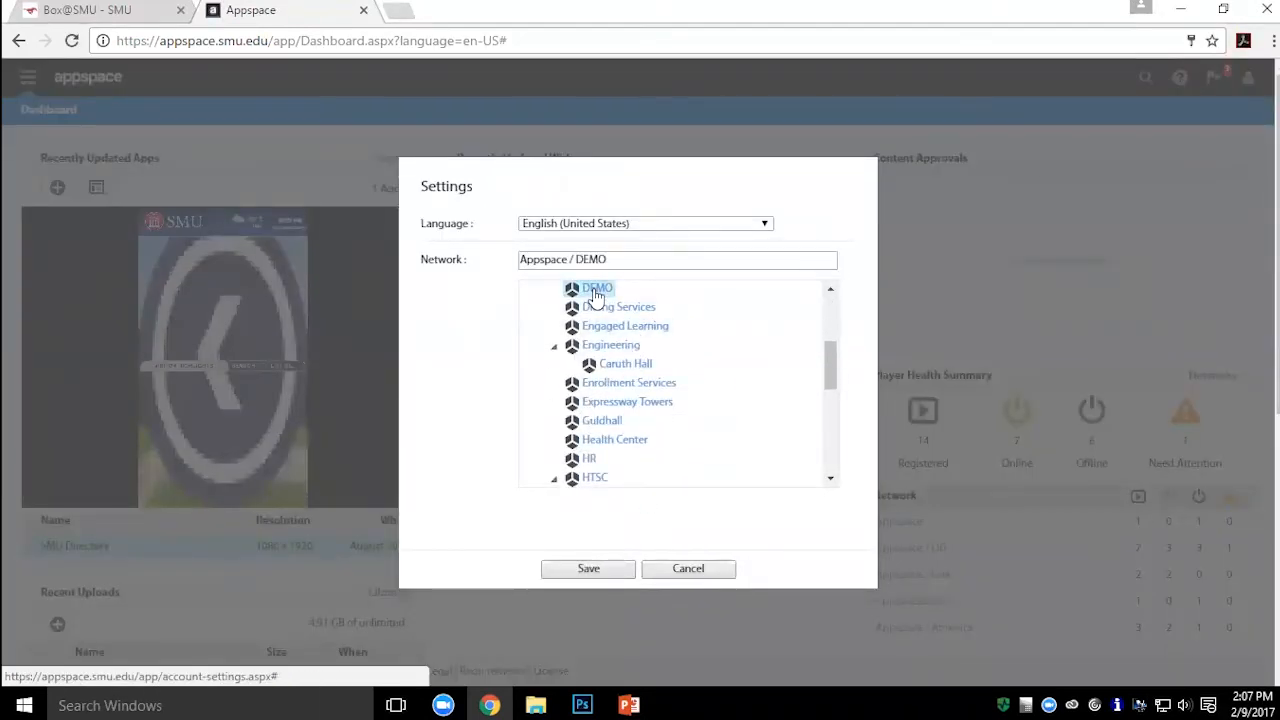
{"action": "left_click", "coordinate": [615, 570]}
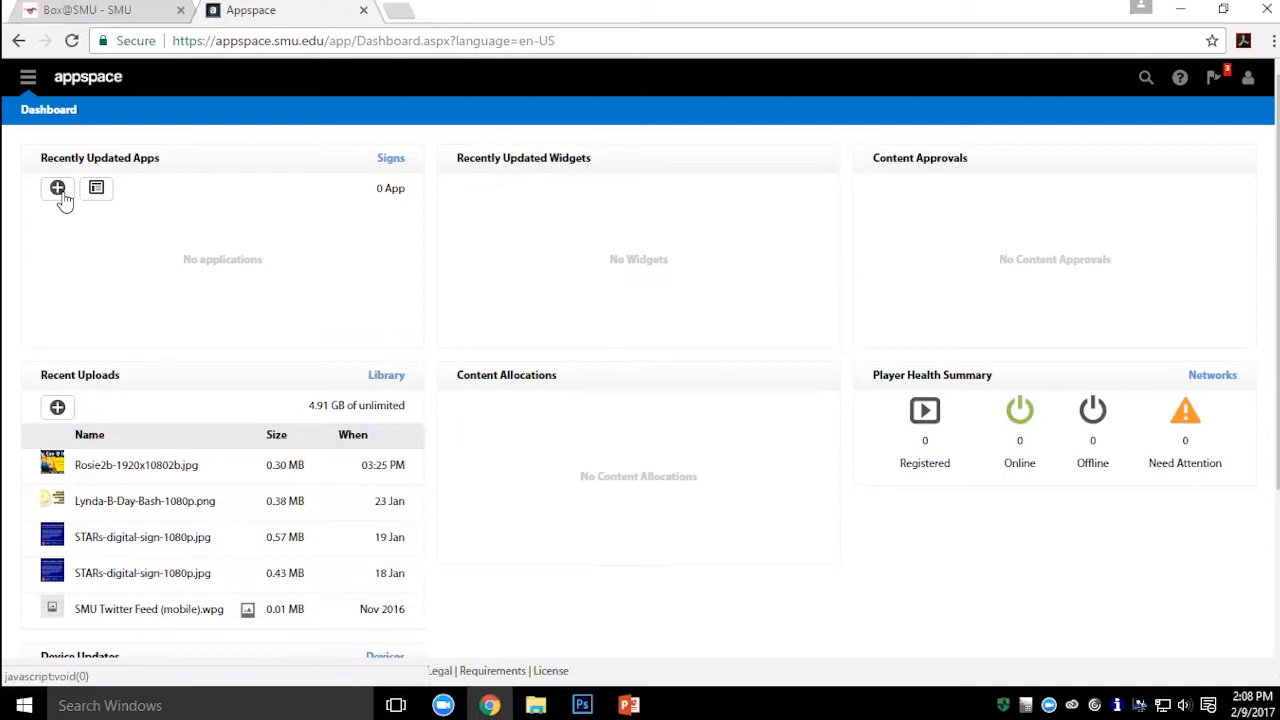
Step: Create a new Basic sign named BasicDemo with Landscape orientation in the sign library
{"action": "left_click", "coordinate": [393, 162]}
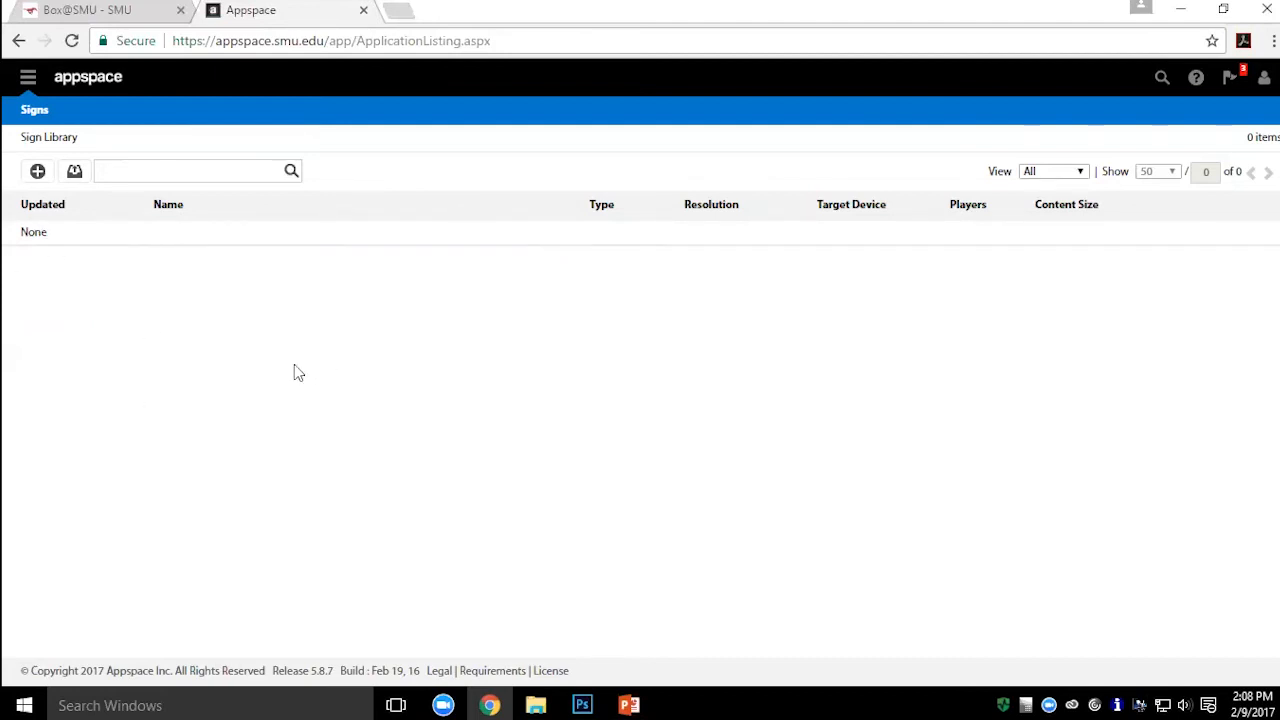
{"action": "left_click", "coordinate": [37, 174]}
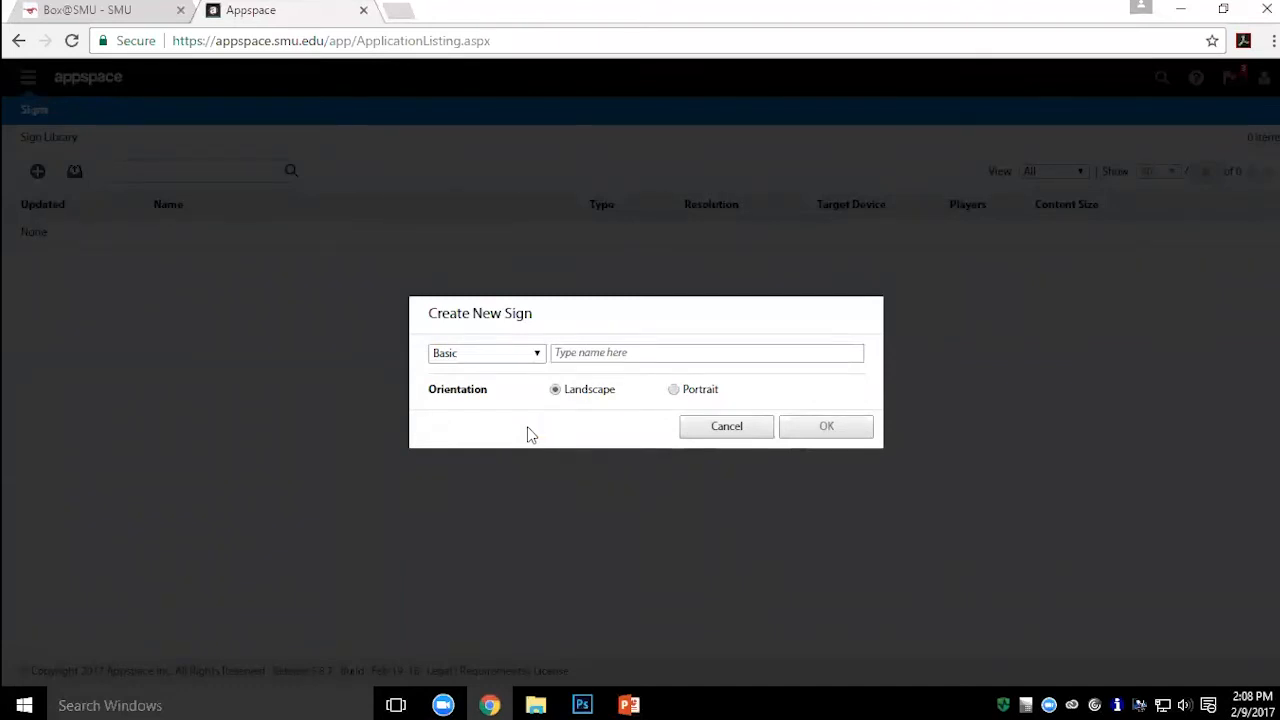
{"action": "left_click", "coordinate": [587, 358]}
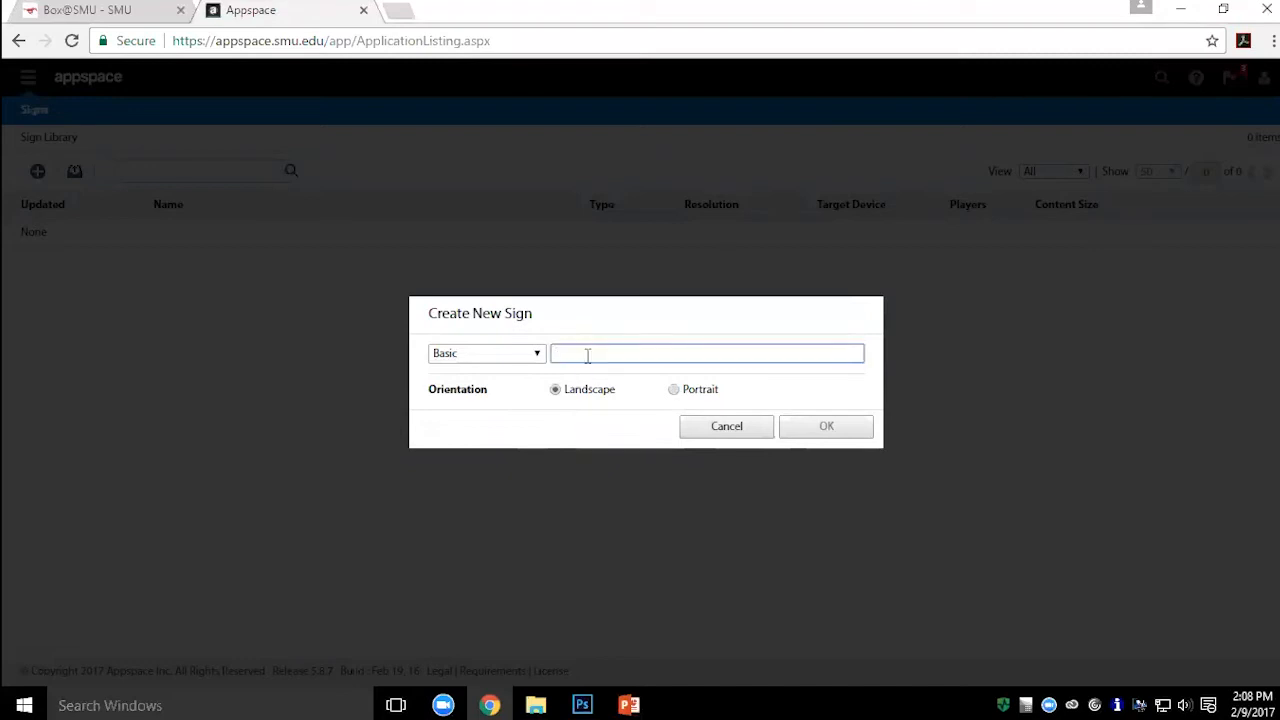
{"action": "type", "text": "BasicDemo"}
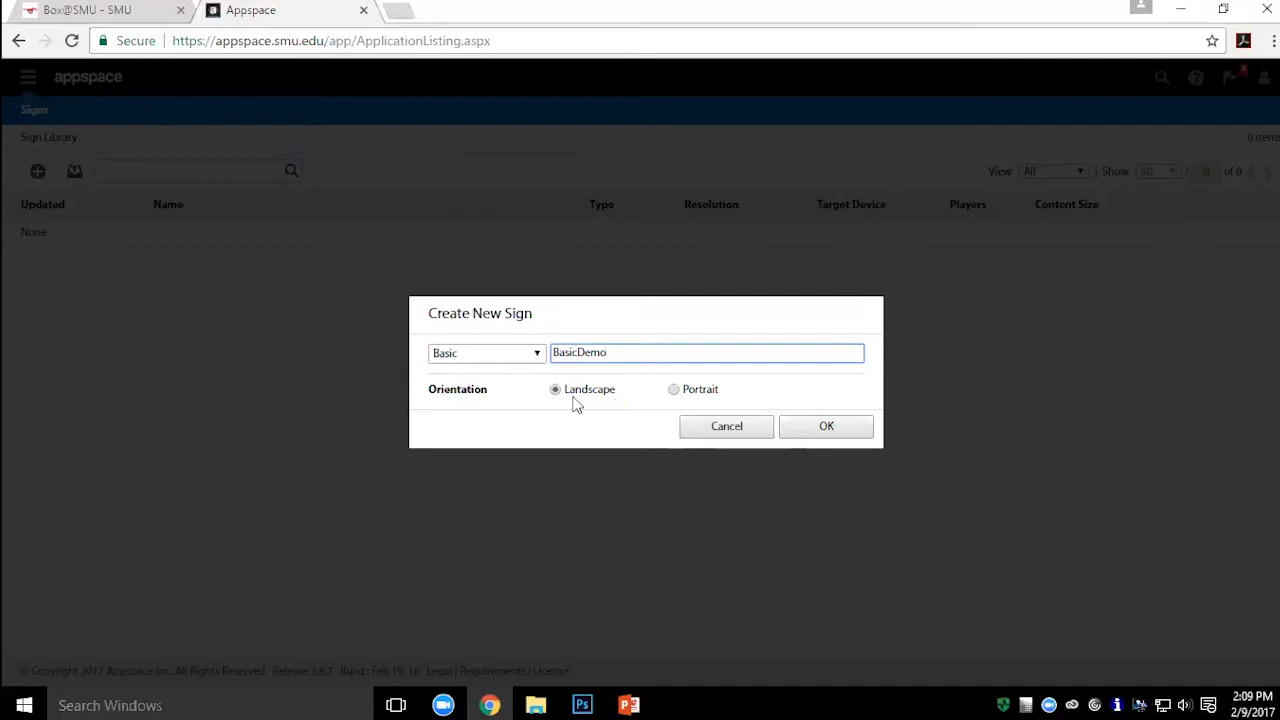
{"action": "left_click", "coordinate": [845, 430]}
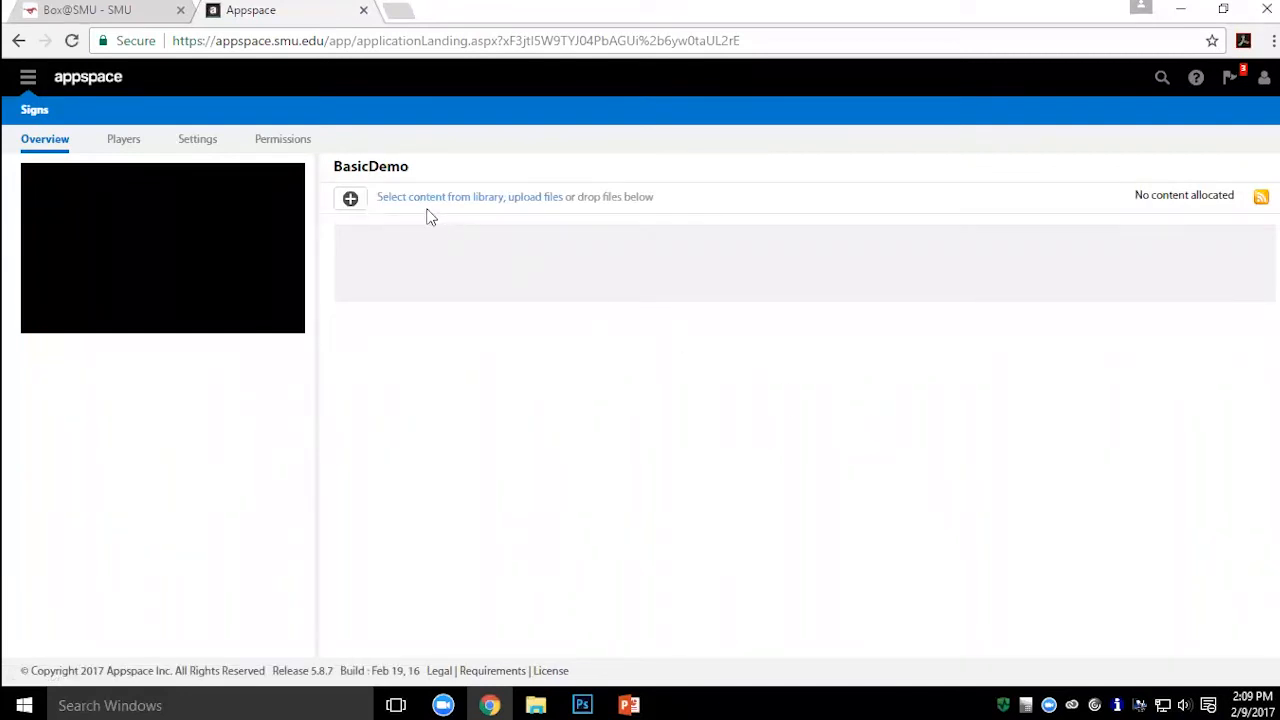
Step: Open media selection for the BasicDemo sign and look through the Demo folder of the library
{"action": "left_click", "coordinate": [351, 201]}
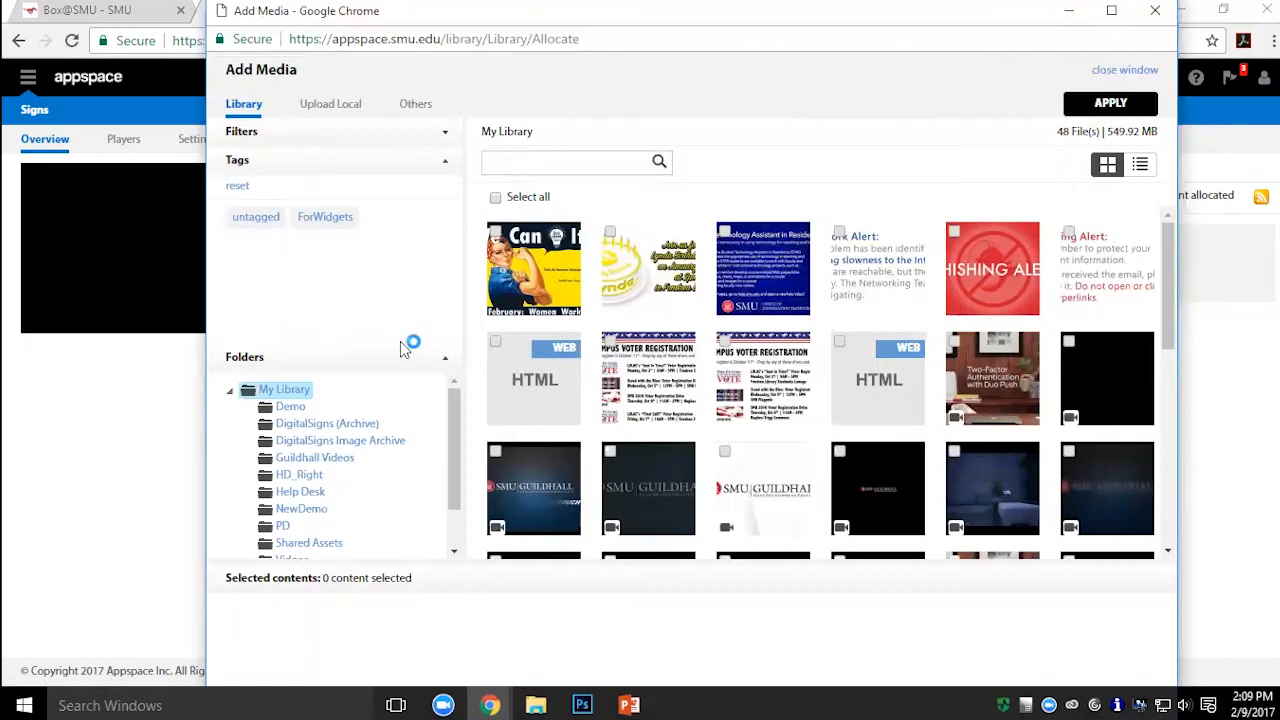
{"action": "left_click", "coordinate": [294, 410]}
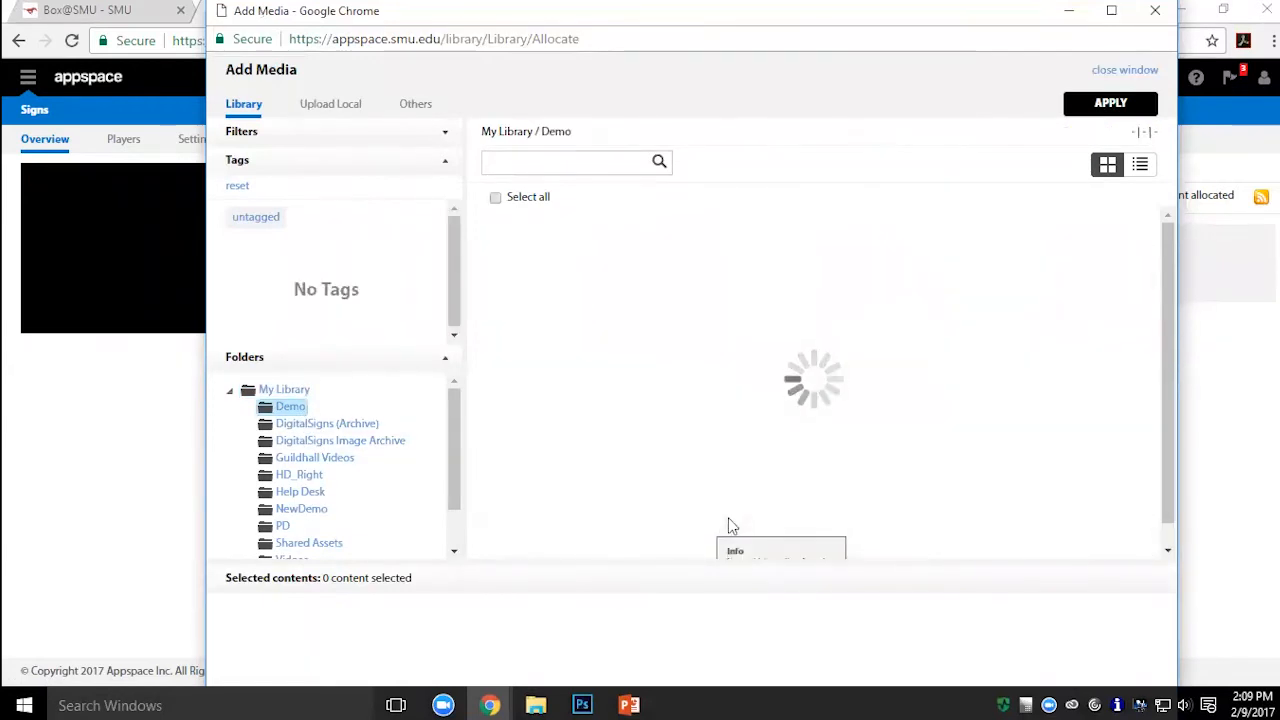
{"action": "mouse_move", "coordinate": [509, 274]}
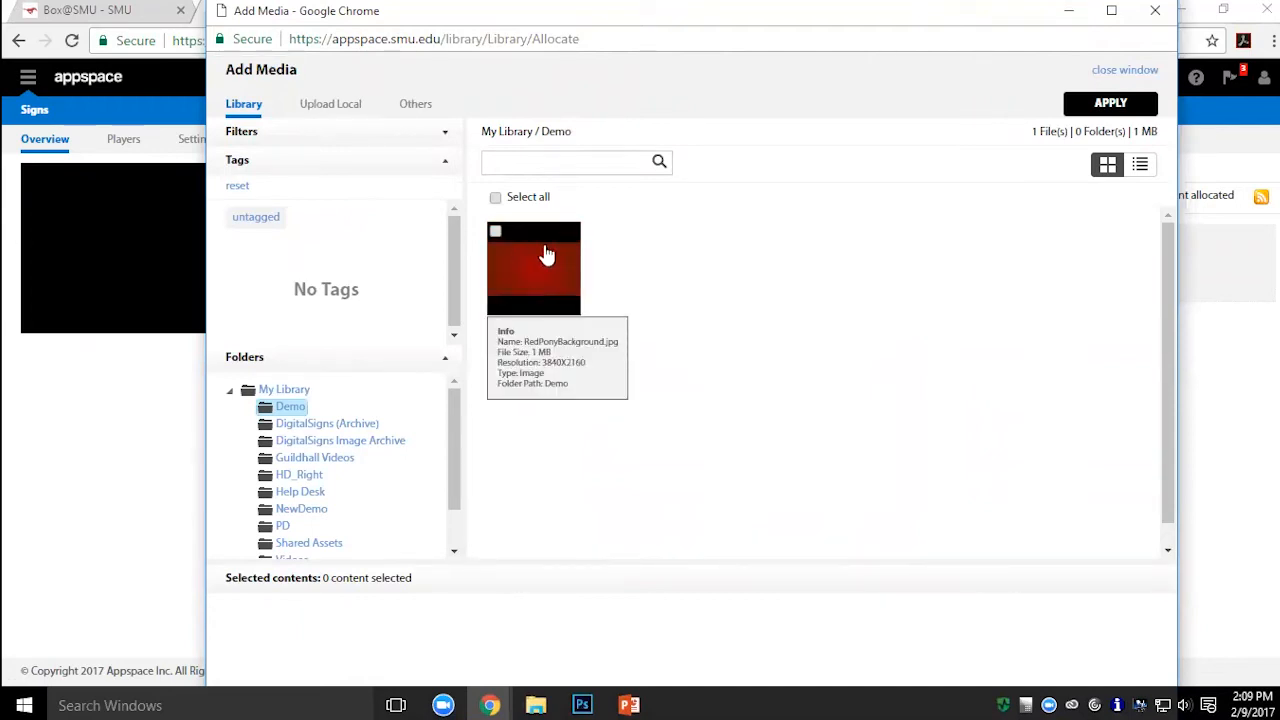
Step: Upload Slide1 to Slide4 from the Desktop's AppspaceDemo folder and apply them to the BasicDemo sign
{"action": "left_click", "coordinate": [325, 100]}
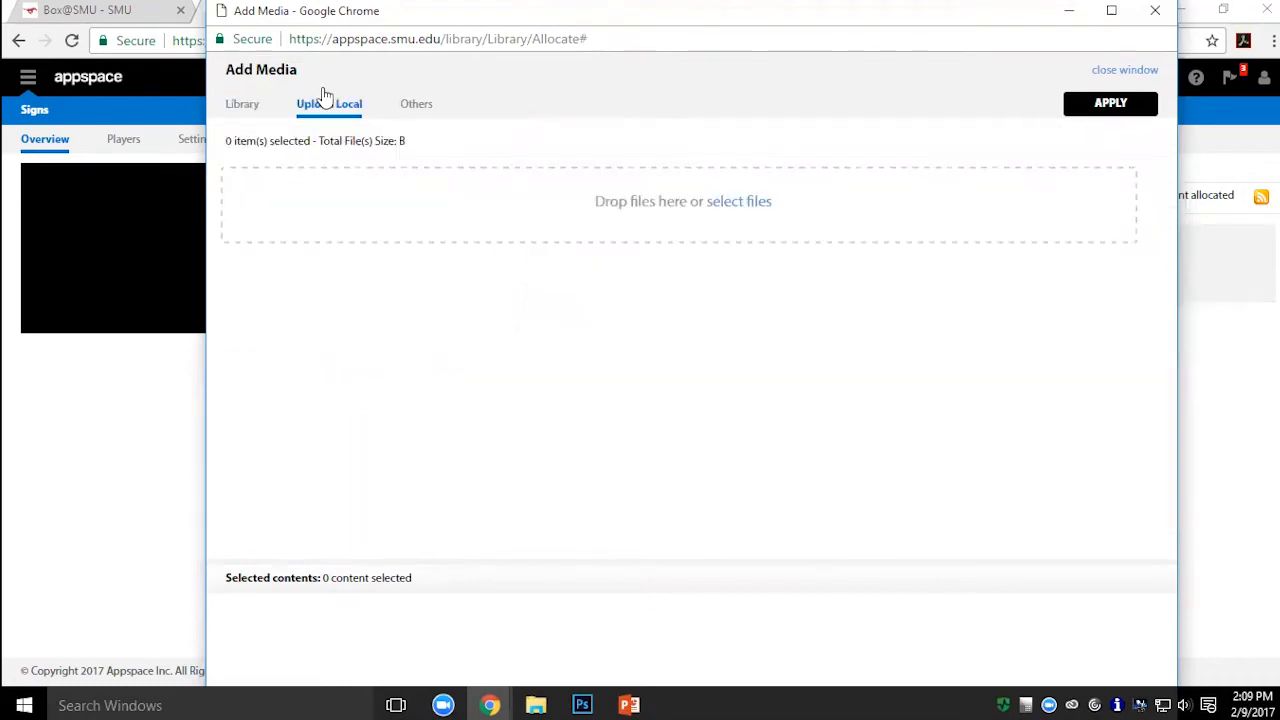
{"action": "left_click", "coordinate": [740, 203]}
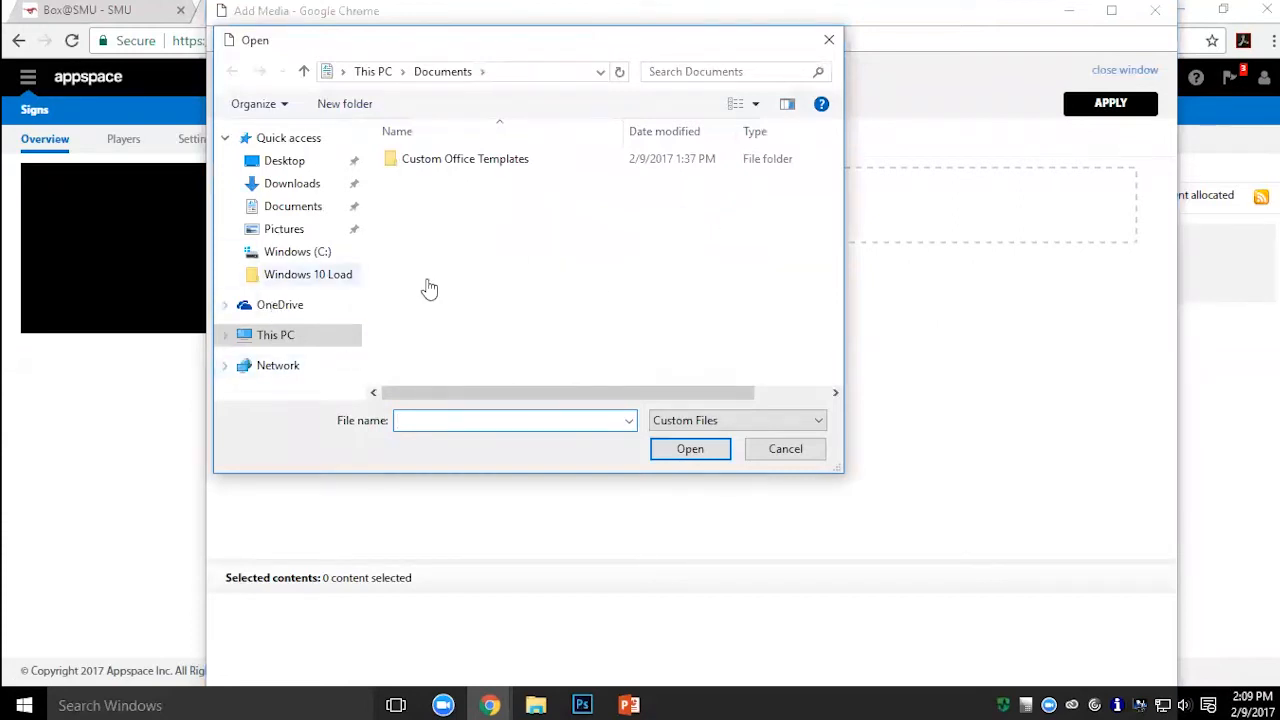
{"action": "left_click", "coordinate": [287, 163]}
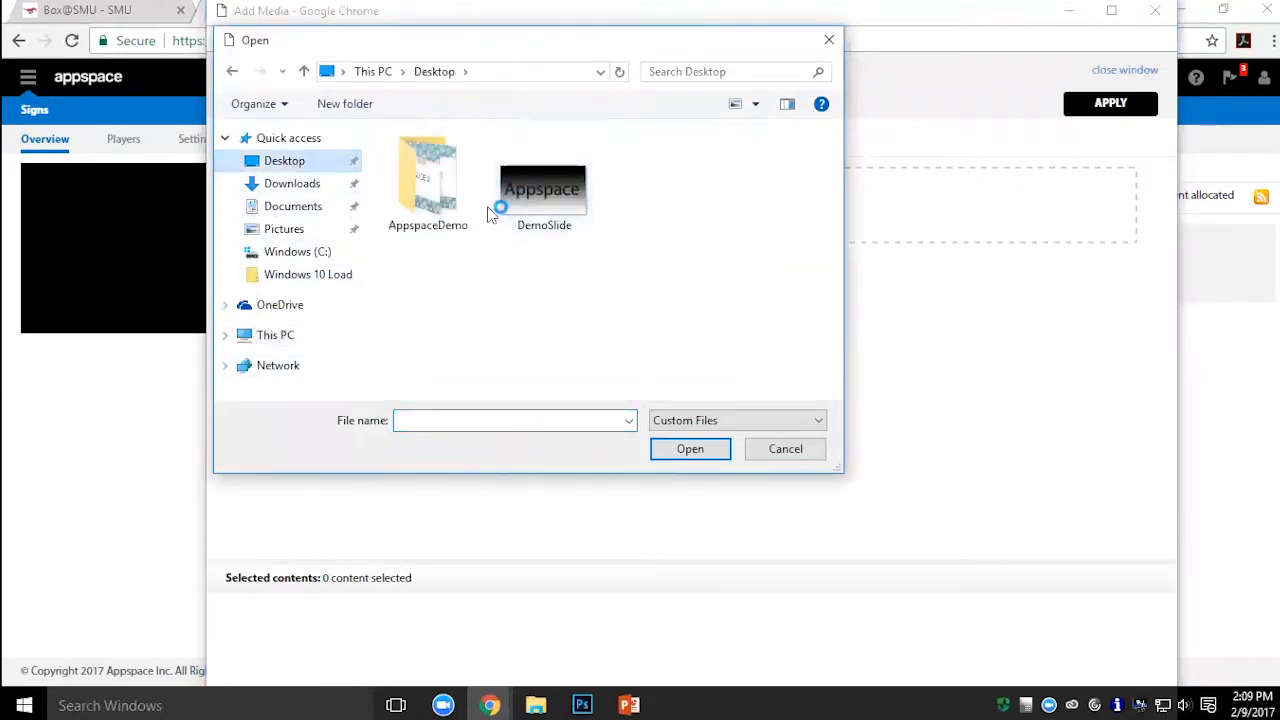
{"action": "double_click", "coordinate": [428, 190]}
{"action": "left_click", "coordinate": [434, 176]}
{"action": "left_click", "coordinate": [775, 165], "text": "shift"}
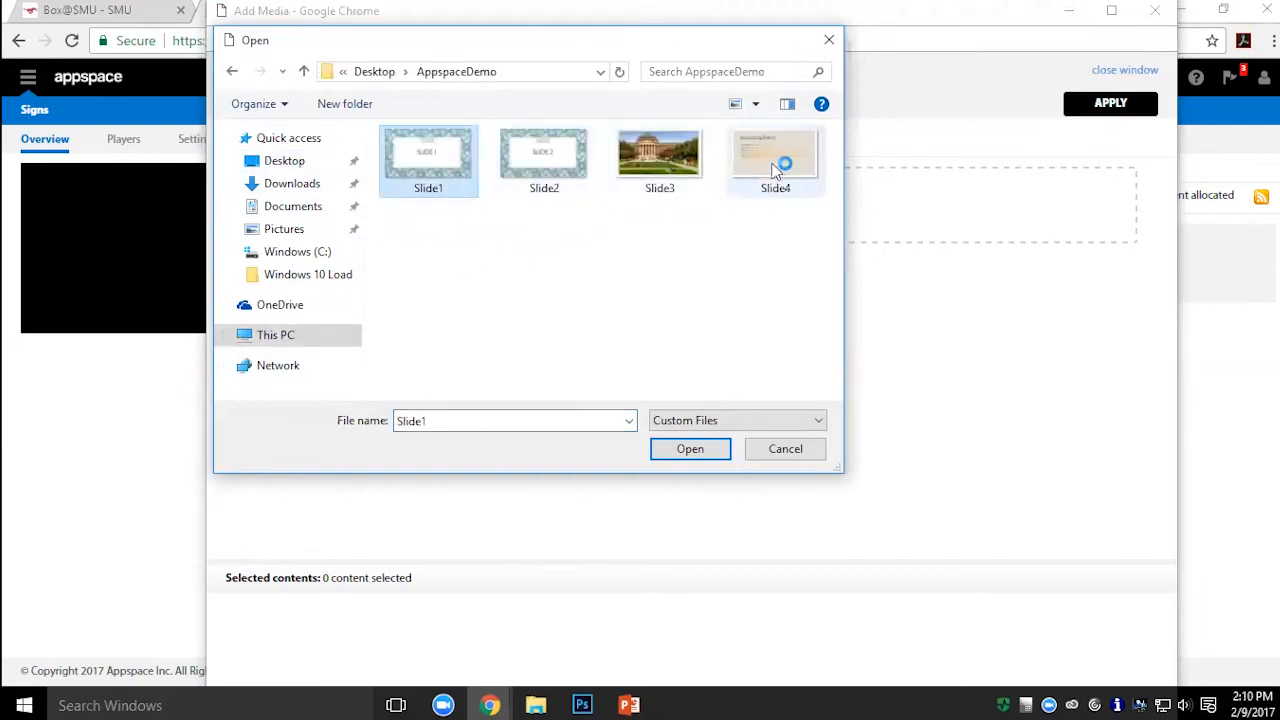
{"action": "left_click", "coordinate": [706, 450]}
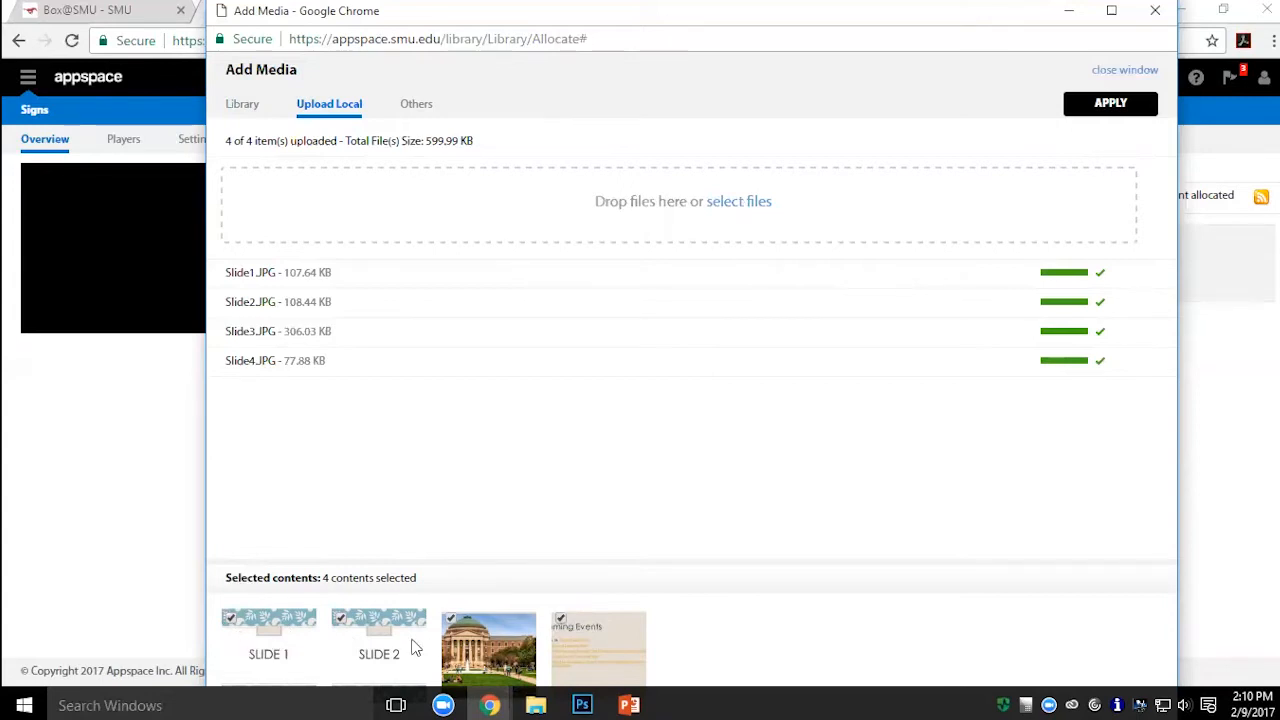
{"action": "left_click", "coordinate": [1127, 108]}
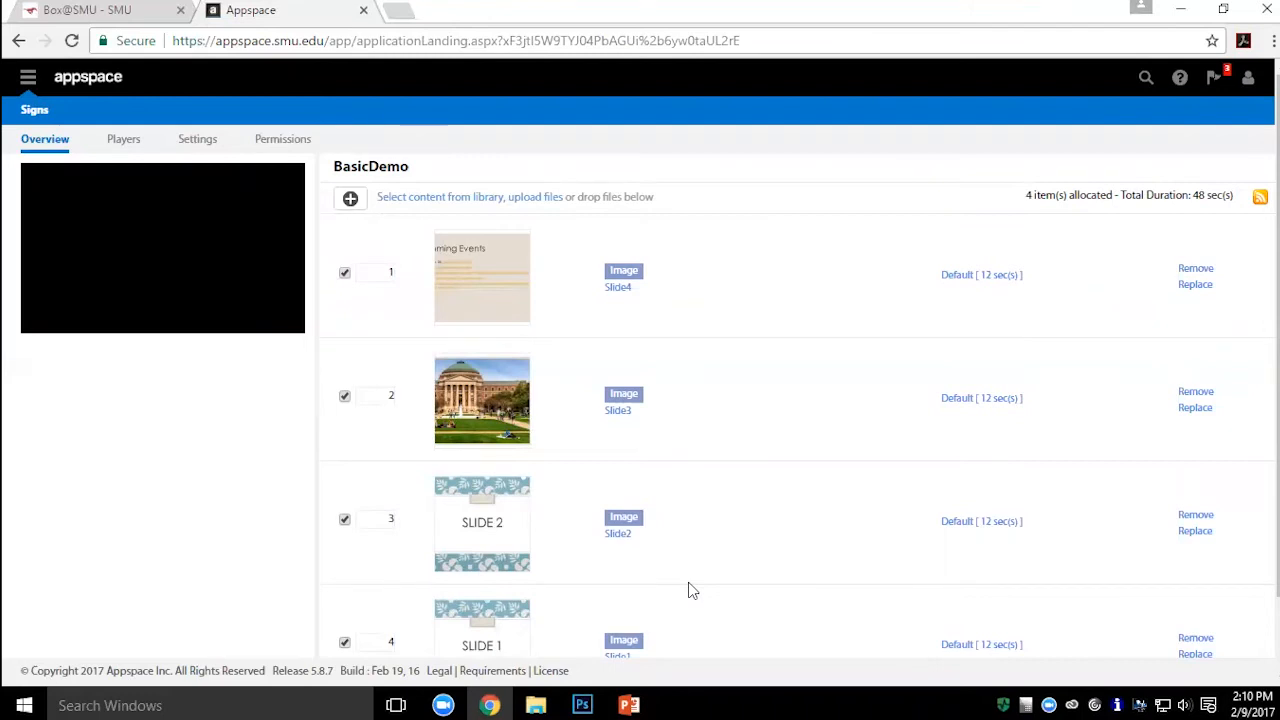
Step: Reorder the sign's content so the images play as Slide1, Slide2, Slide3, Slide4
{"action": "left_click_drag", "start_coordinate": [734, 579], "coordinate": [680, 252]}
{"action": "left_click_drag", "start_coordinate": [705, 664], "coordinate": [660, 392]}
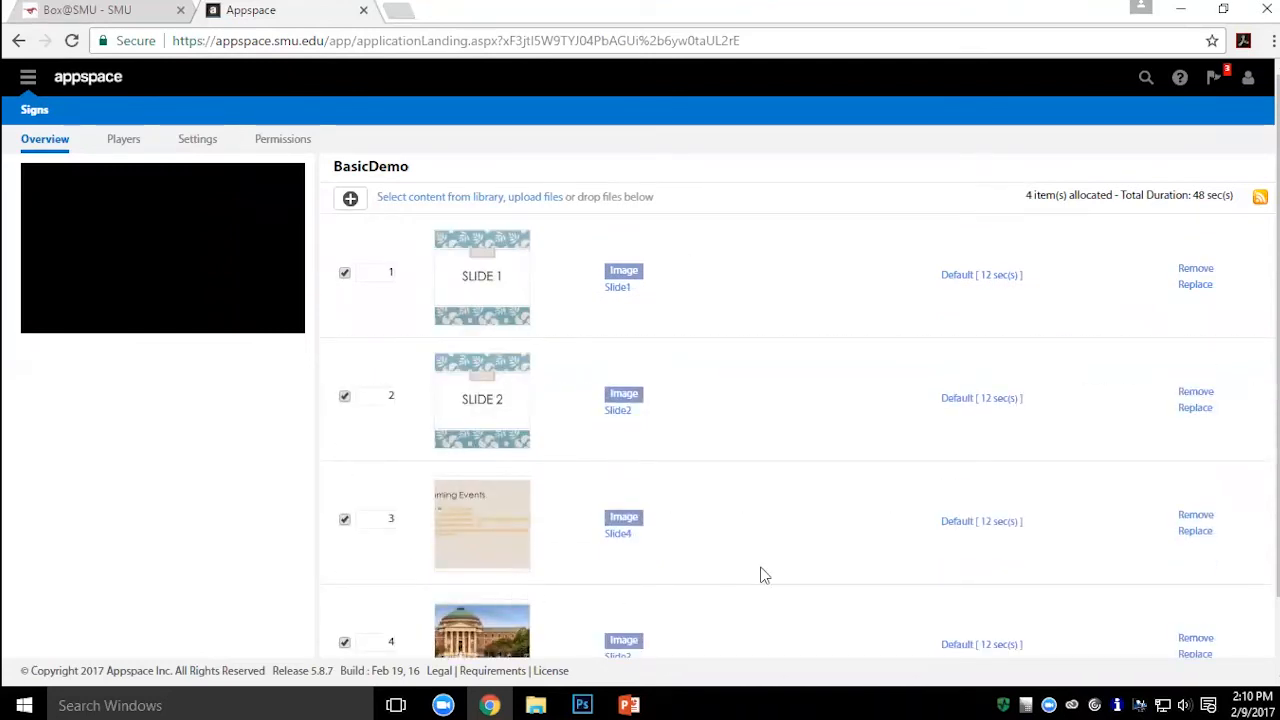
{"action": "scroll", "coordinate": [737, 557], "scroll_direction": "down", "scroll_amount": 2}
{"action": "scroll", "coordinate": [741, 610], "scroll_direction": "up", "scroll_amount": 2}
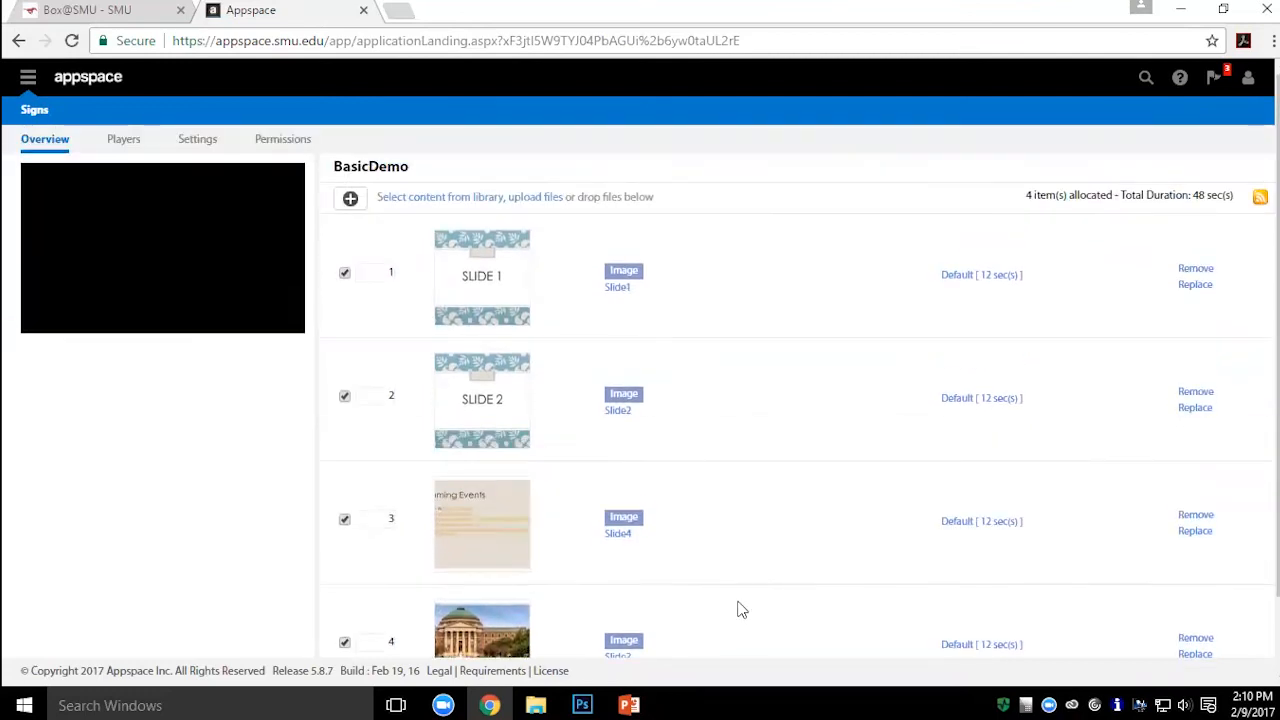
{"action": "left_click_drag", "start_coordinate": [737, 614], "coordinate": [710, 512]}
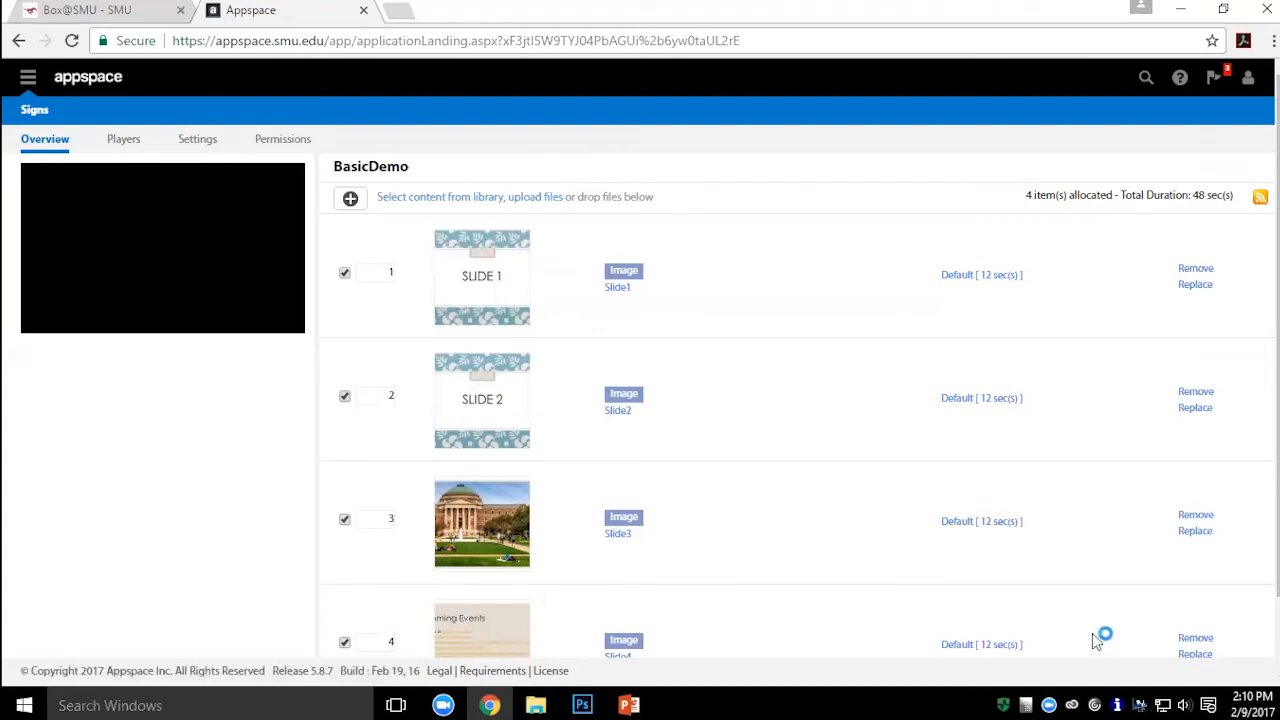
{"action": "scroll", "coordinate": [1090, 634], "scroll_direction": "down", "scroll_amount": 2}
{"action": "scroll", "coordinate": [1090, 634], "scroll_direction": "up", "scroll_amount": 2}
Step: Open the content library and look through its Demo and Unassigned folders
{"action": "left_click", "coordinate": [28, 78]}
{"action": "mouse_move", "coordinate": [42, 165]}
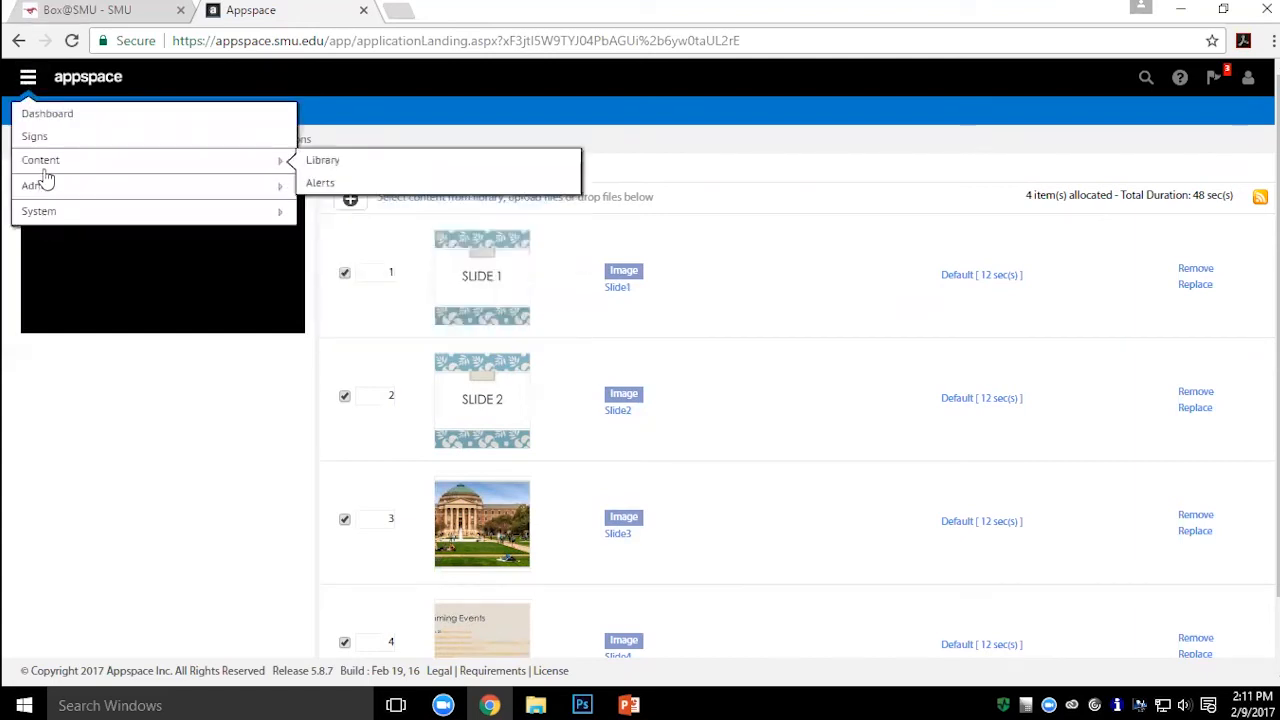
{"action": "left_click", "coordinate": [318, 161]}
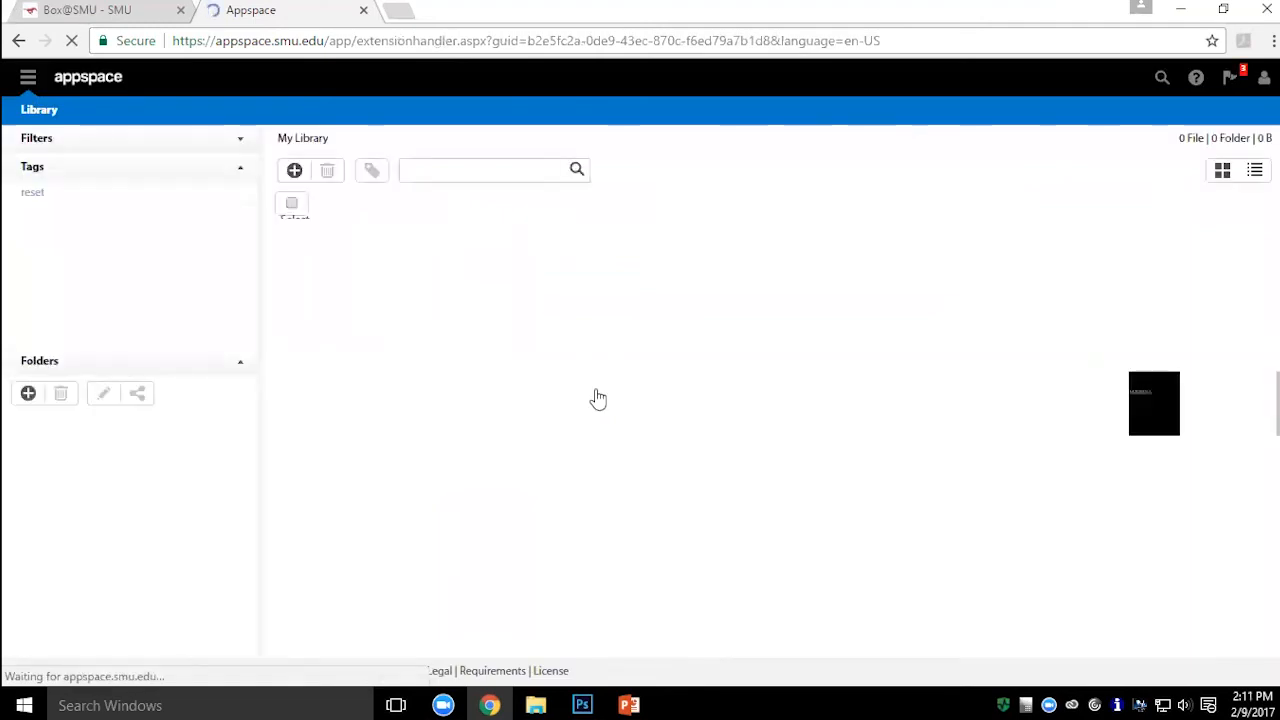
{"action": "left_click", "coordinate": [82, 447]}
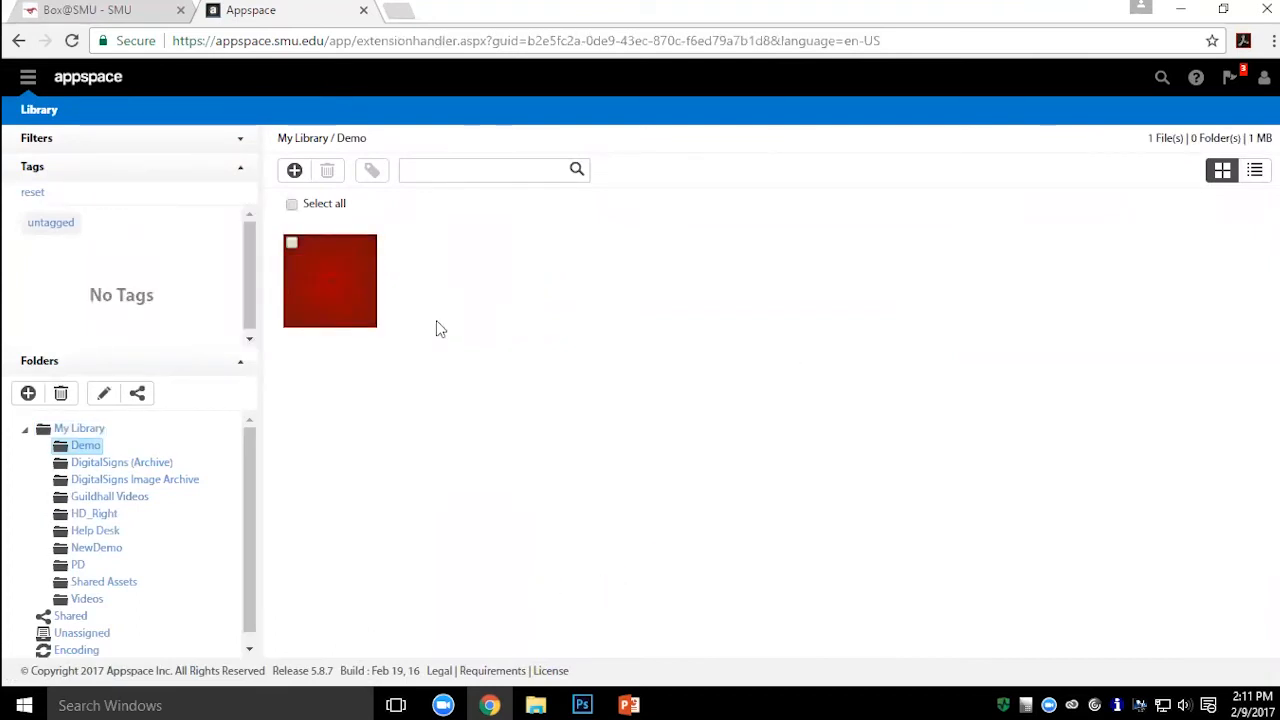
{"action": "scroll", "coordinate": [108, 646], "scroll_direction": "down", "scroll_amount": 1}
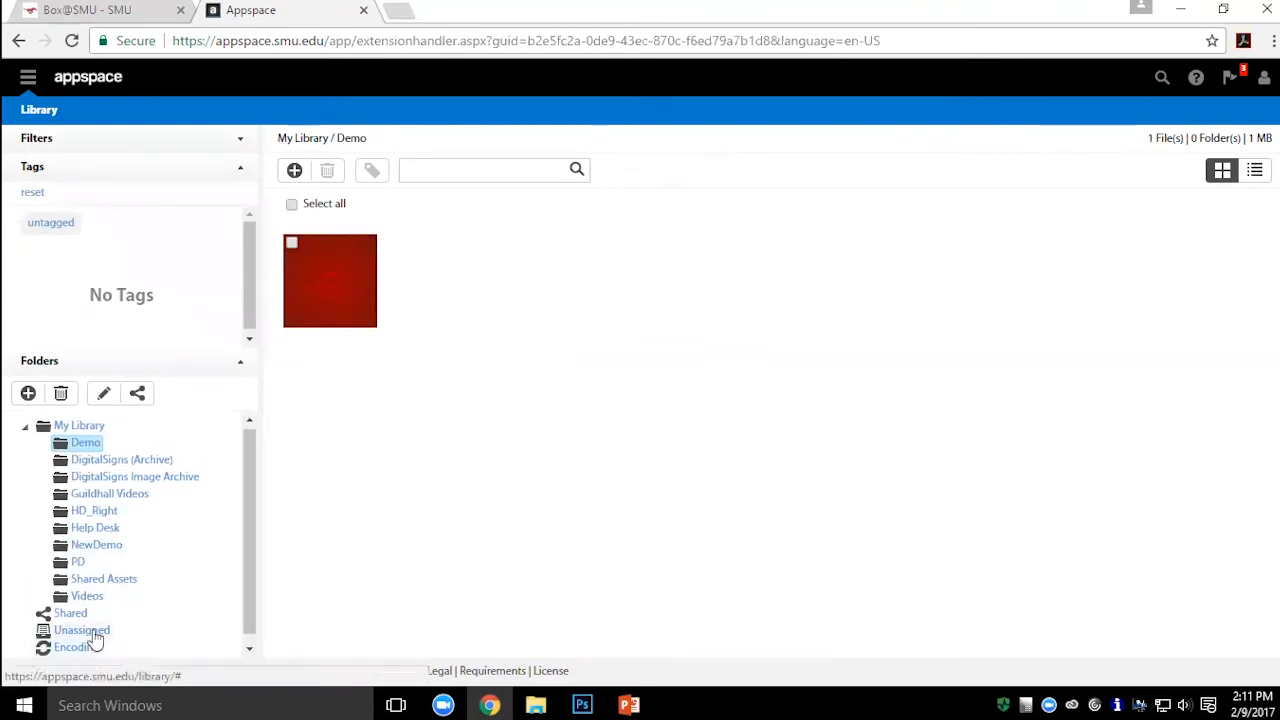
{"action": "left_click", "coordinate": [93, 633]}
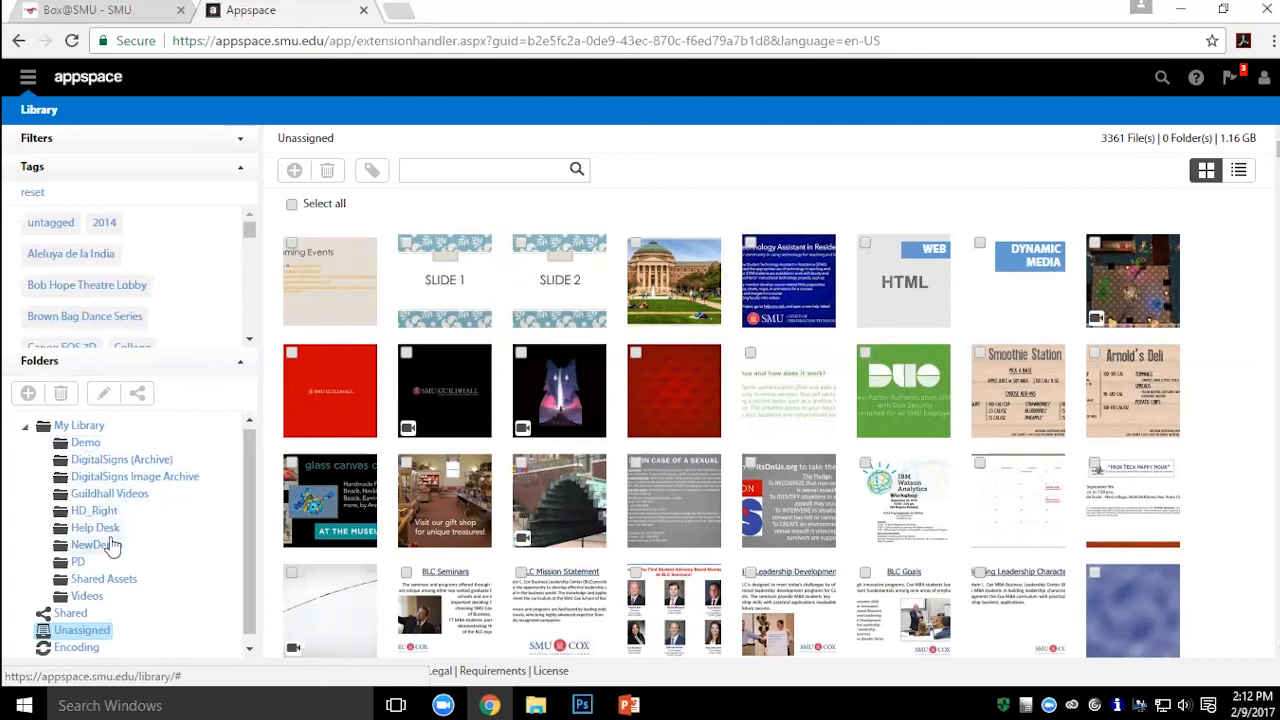
Step: Create a subfolder named Basic Demo inside the library's Demo folder
{"action": "left_click", "coordinate": [84, 443]}
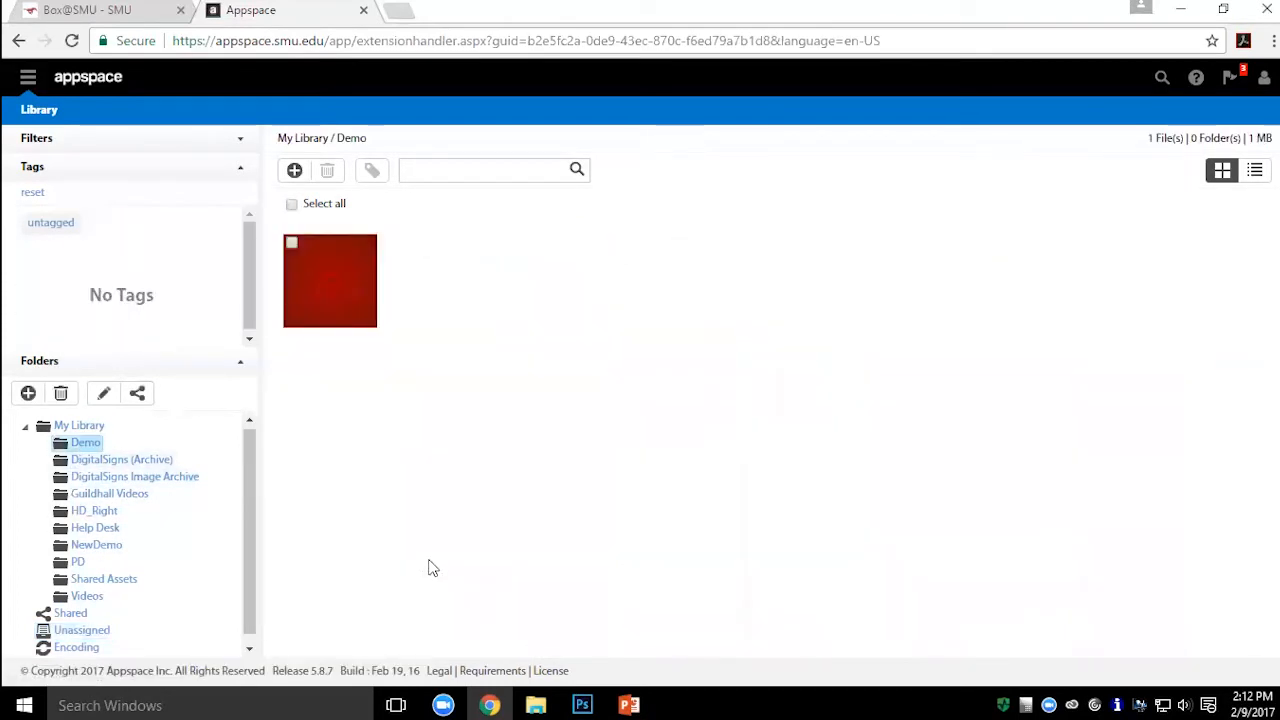
{"action": "left_click", "coordinate": [29, 399]}
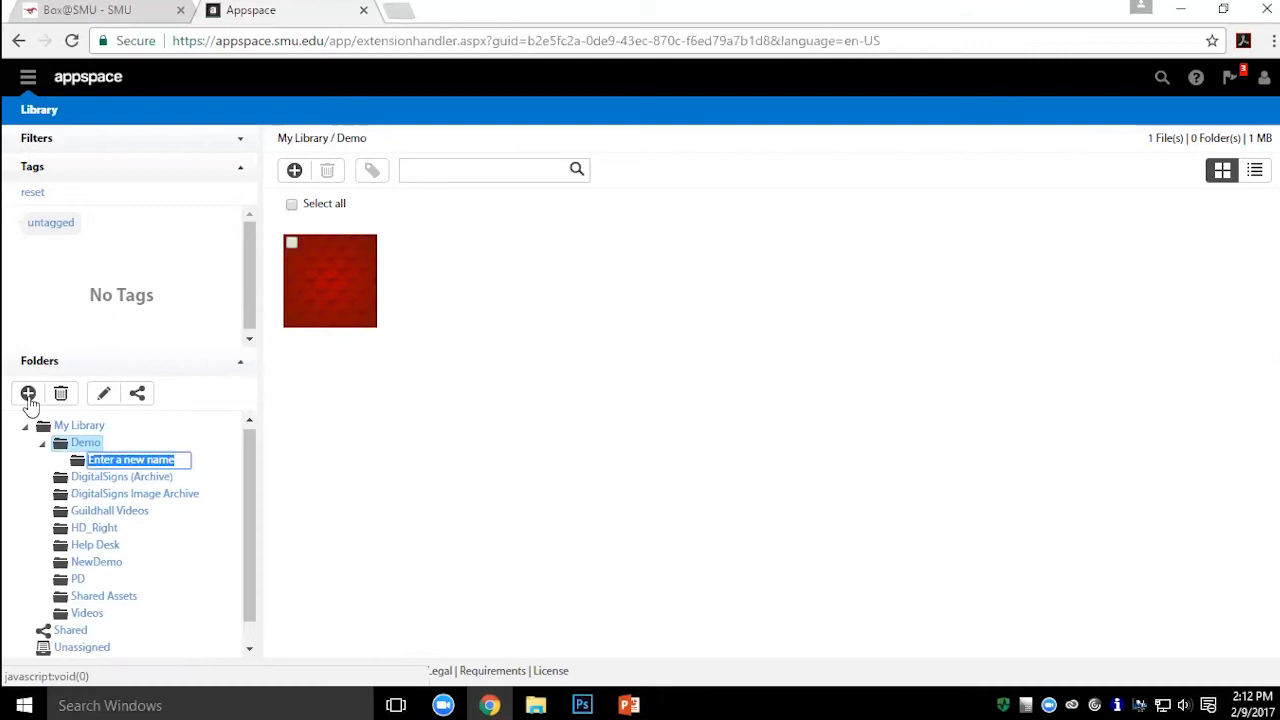
{"action": "type", "text": "Basi"}
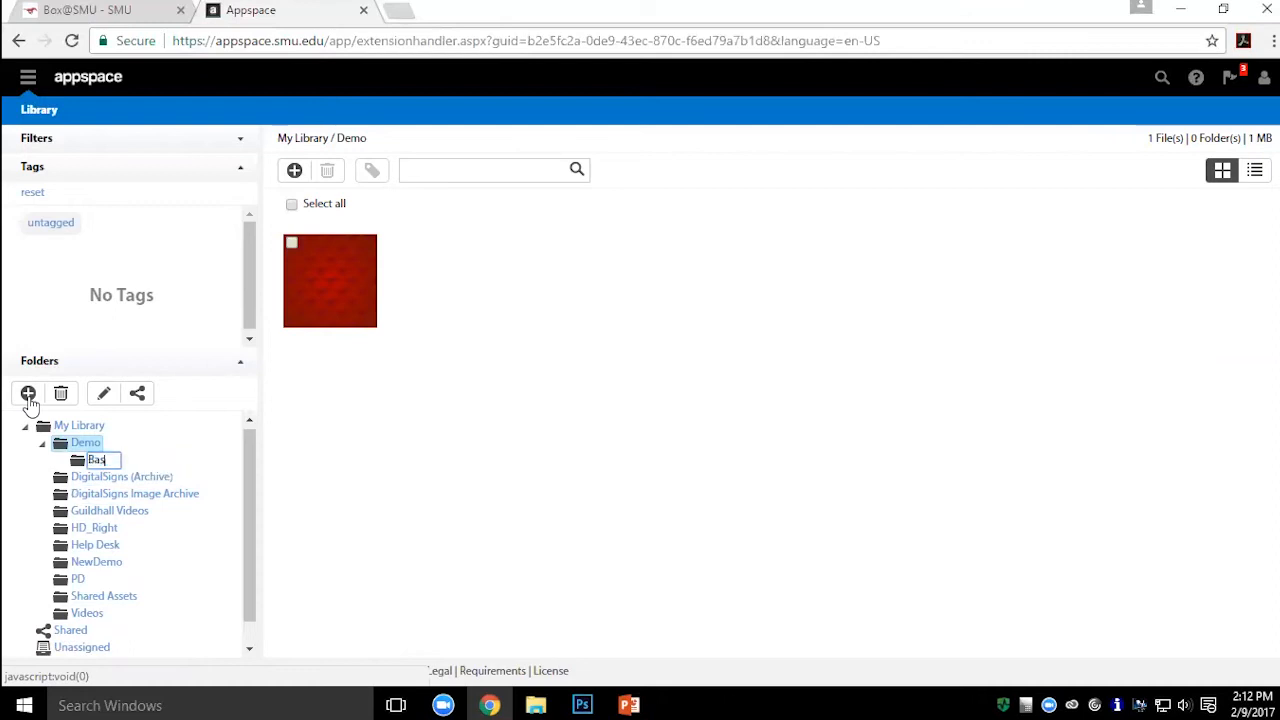
{"action": "type", "text": "c Demo"}
{"action": "key", "text": "Return"}
Step: Upload the local files Slide1 to Slide4 from the Desktop's AppspaceDemo folder into the Basic Demo library folder
{"action": "left_click", "coordinate": [100, 462]}
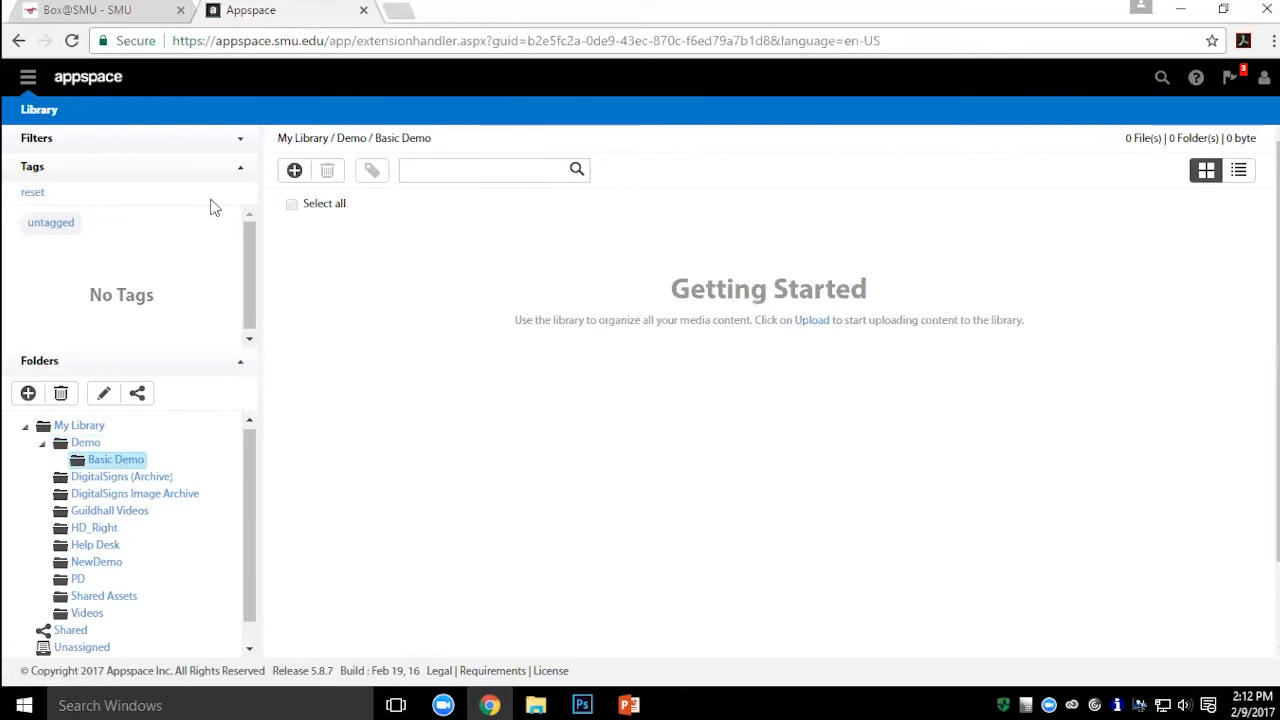
{"action": "left_click", "coordinate": [294, 172]}
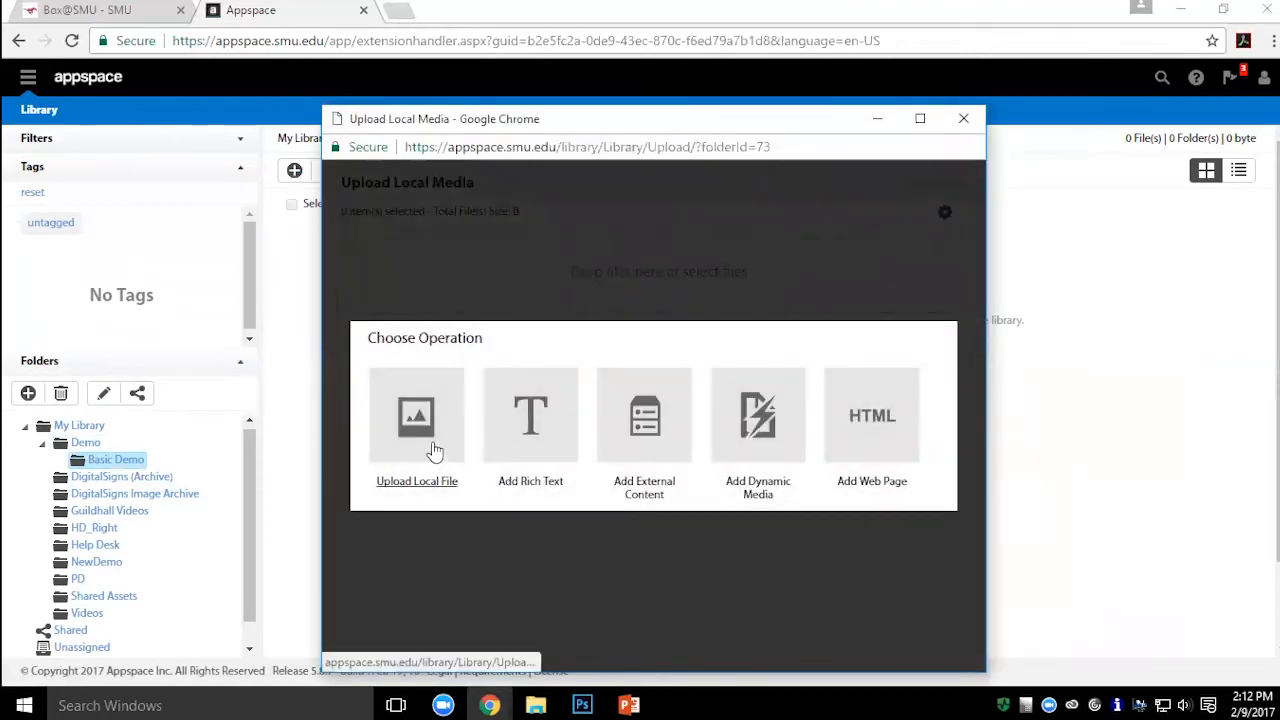
{"action": "left_click", "coordinate": [433, 450]}
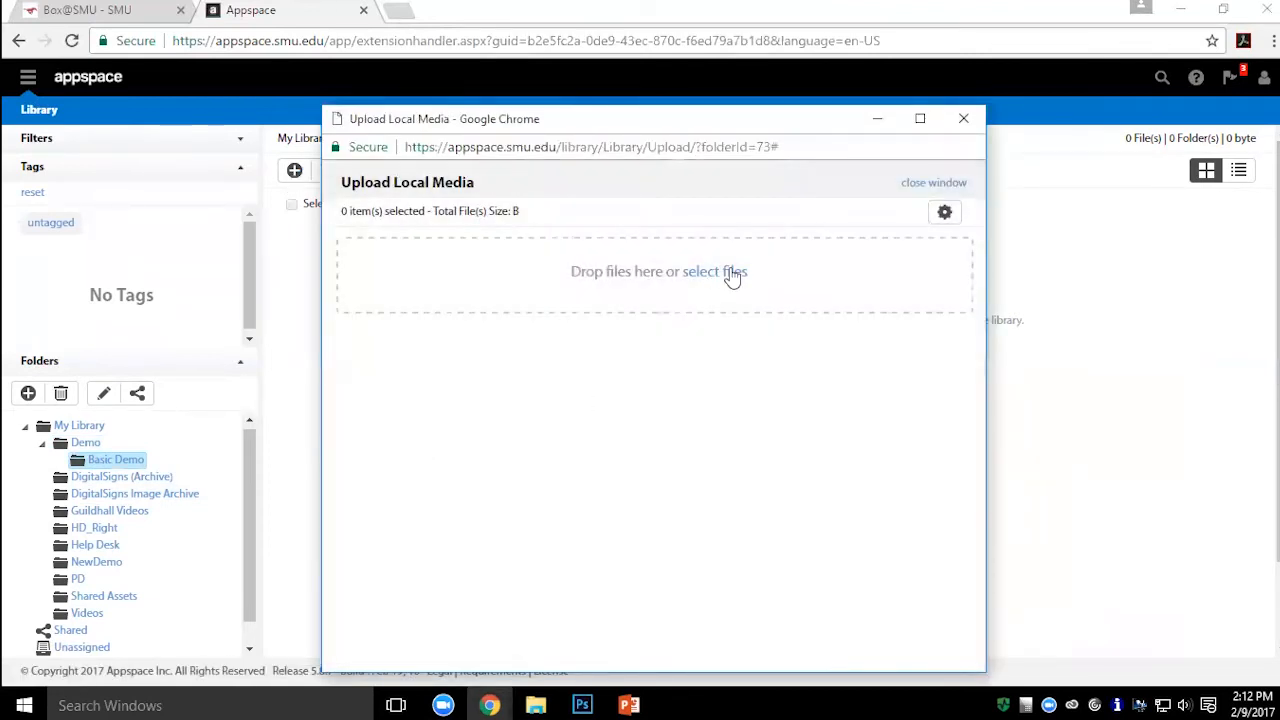
{"action": "left_click", "coordinate": [735, 272]}
{"action": "left_click", "coordinate": [562, 297]}
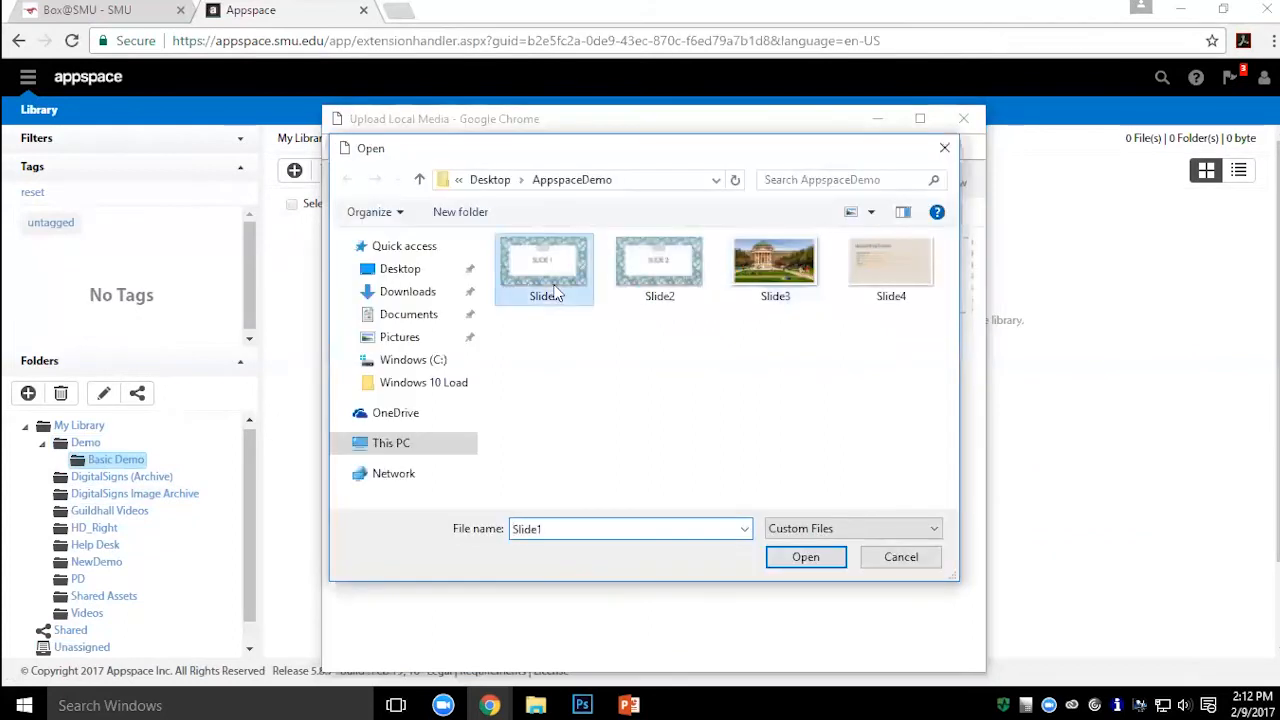
{"action": "left_click", "coordinate": [904, 280], "text": "ctrl"}
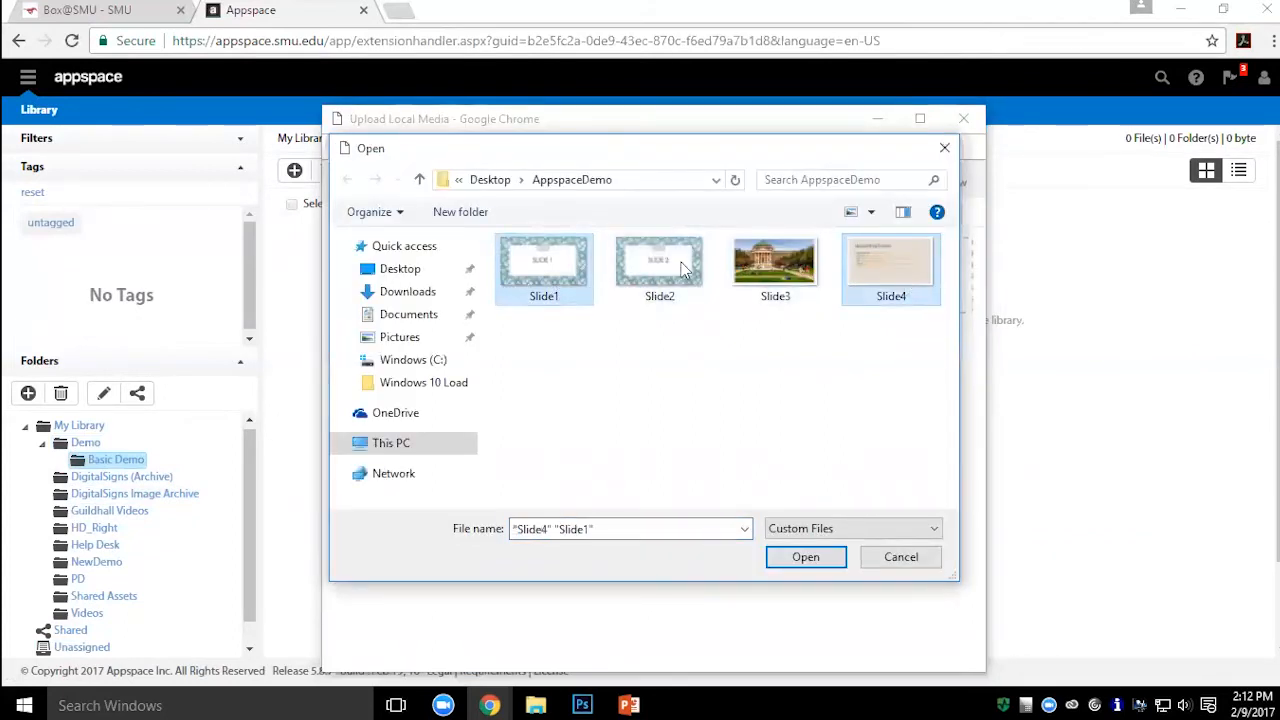
{"action": "left_click", "coordinate": [870, 275]}
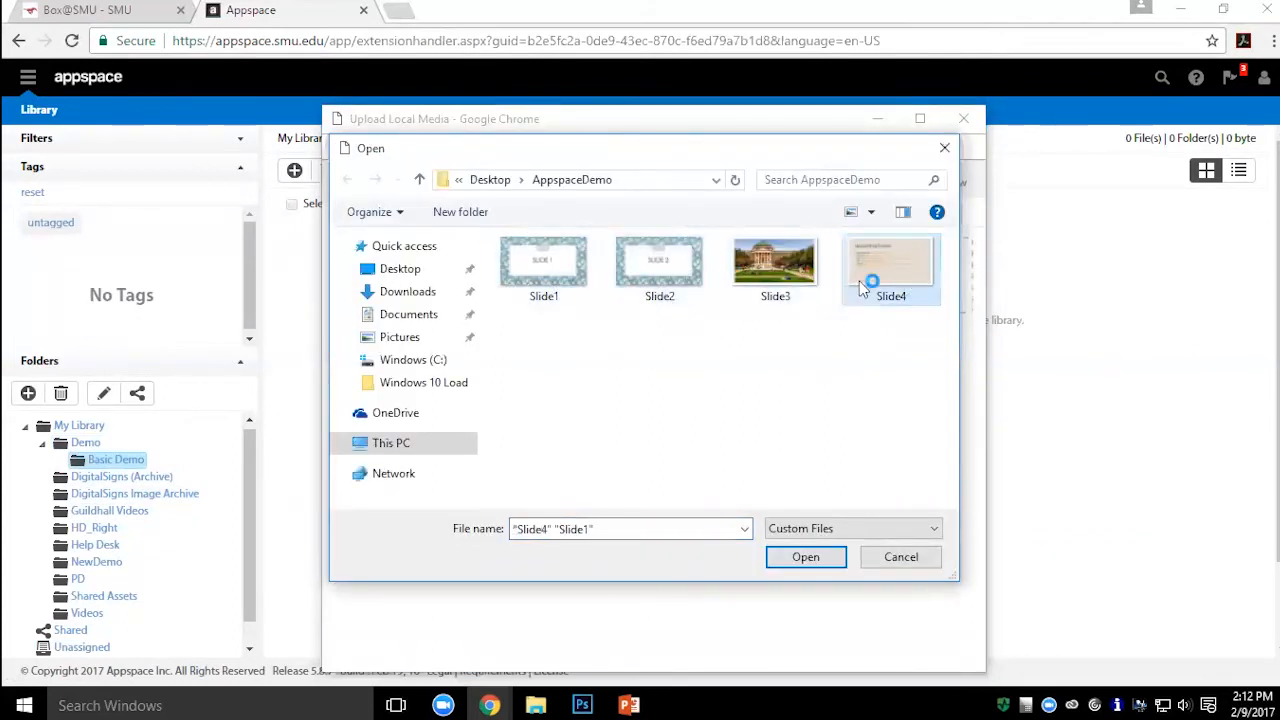
{"action": "left_click", "coordinate": [772, 270], "text": "ctrl"}
{"action": "left_click", "coordinate": [673, 269], "text": "ctrl"}
{"action": "left_click", "coordinate": [563, 263], "text": "ctrl"}
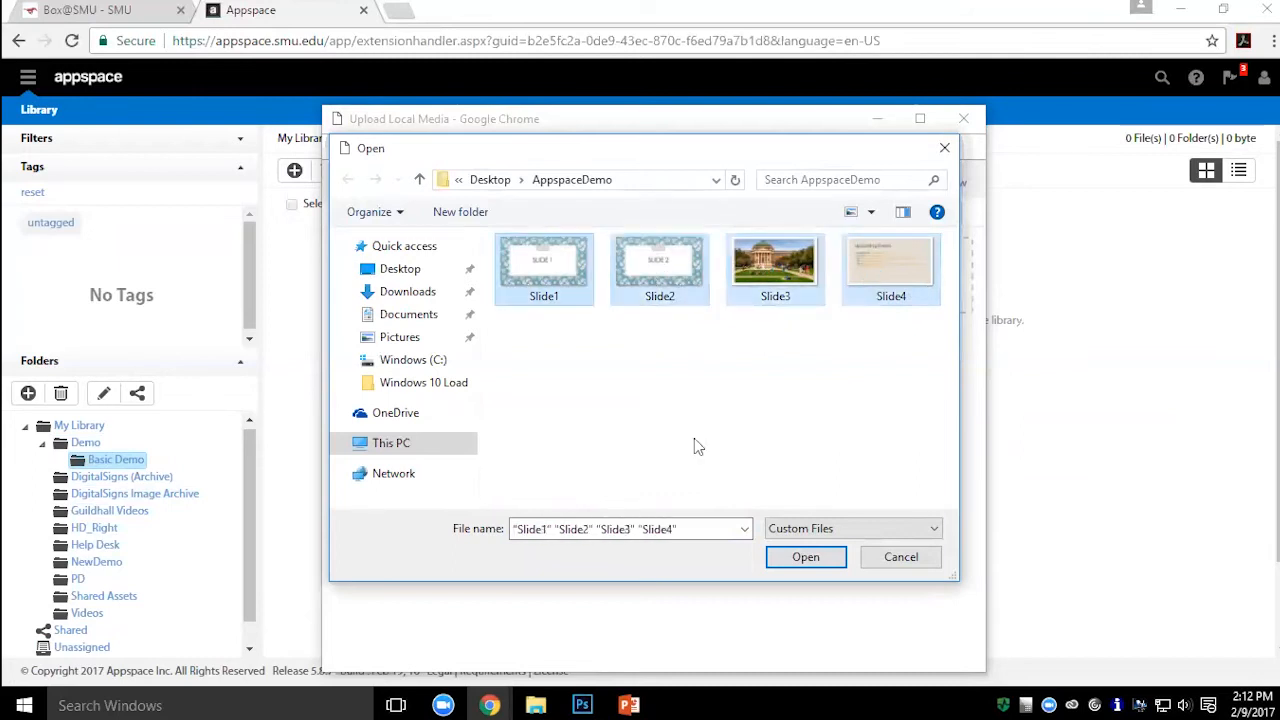
{"action": "left_click", "coordinate": [800, 558]}
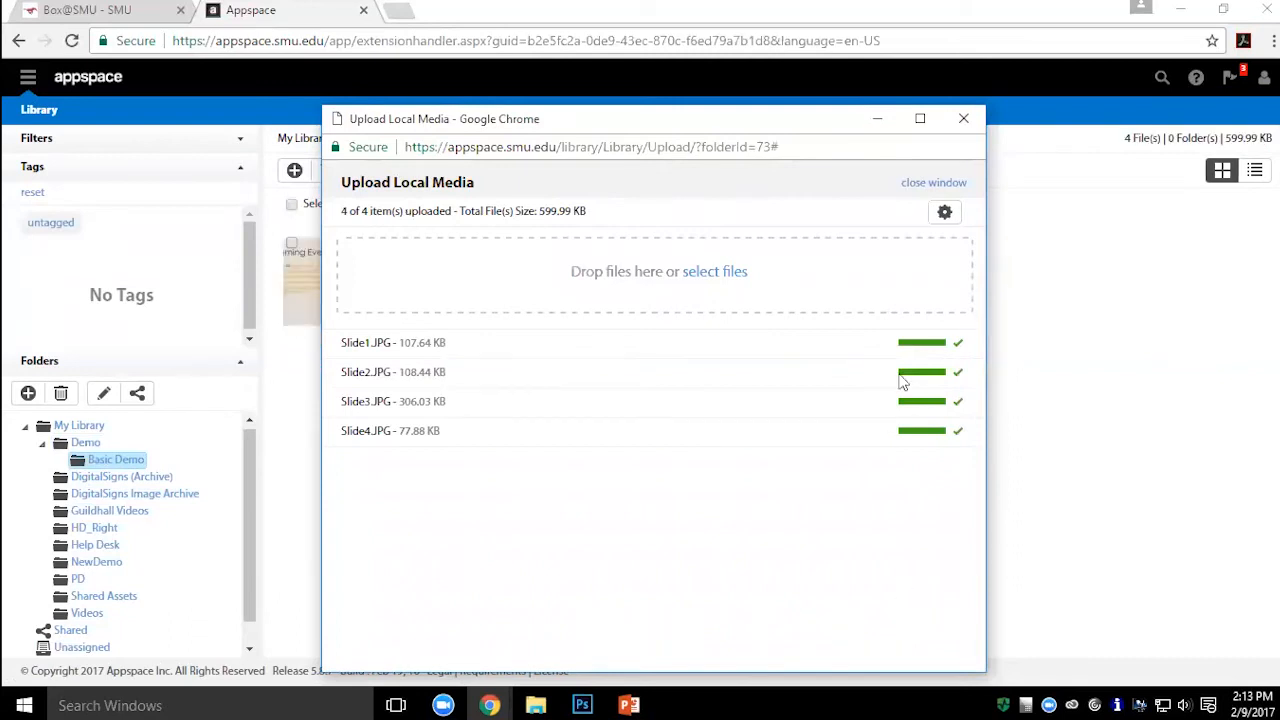
{"action": "left_click", "coordinate": [928, 186]}
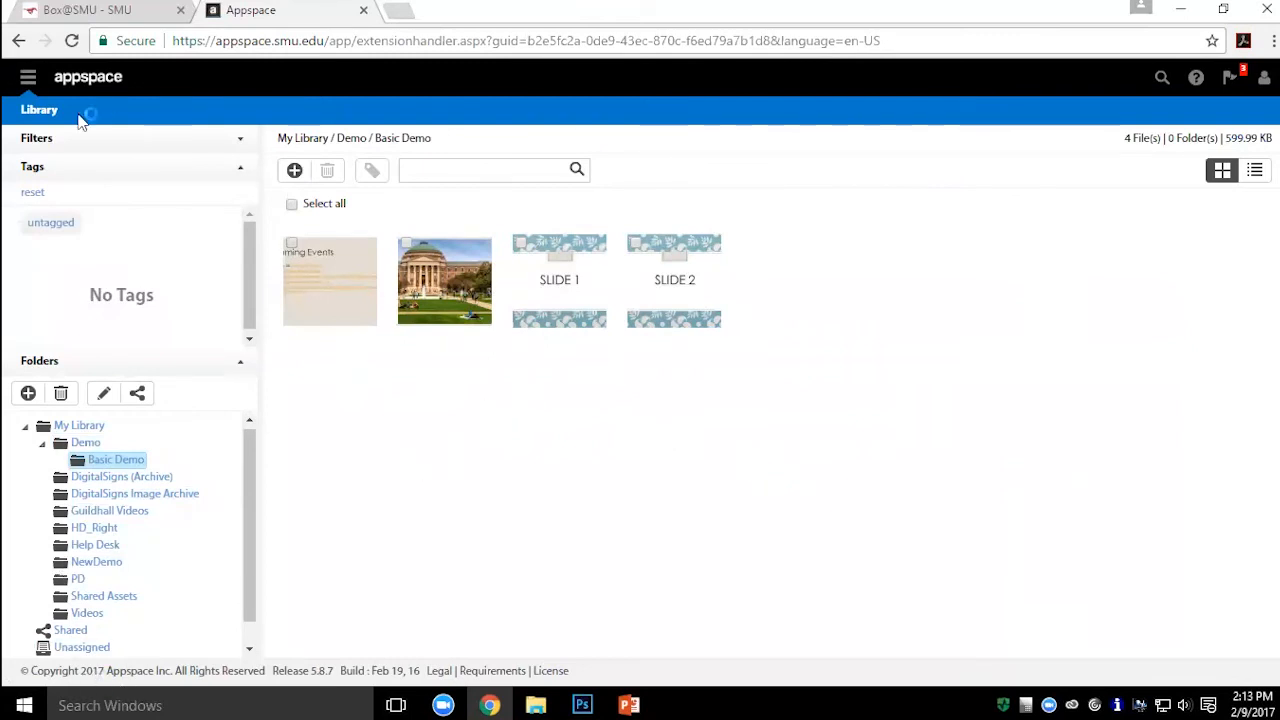
Step: Check the BasicDemo sign's content overview and return to the sign library
{"action": "left_click", "coordinate": [27, 80]}
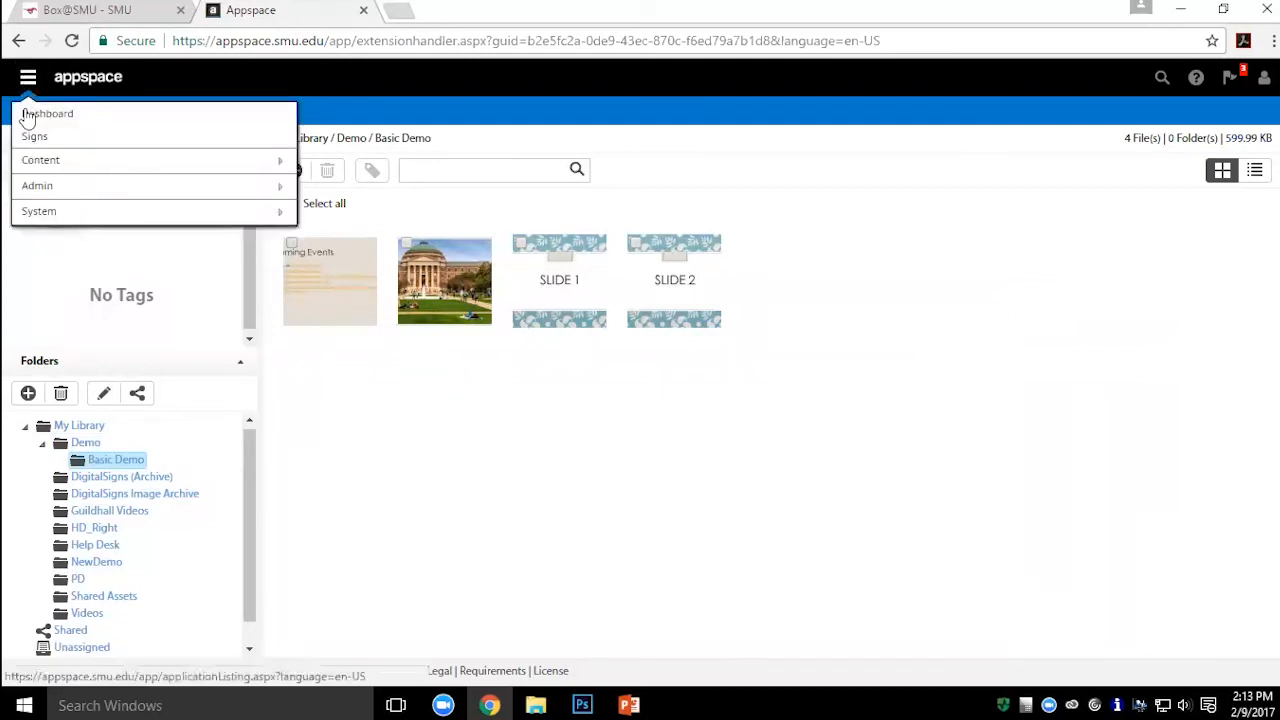
{"action": "left_click", "coordinate": [38, 139]}
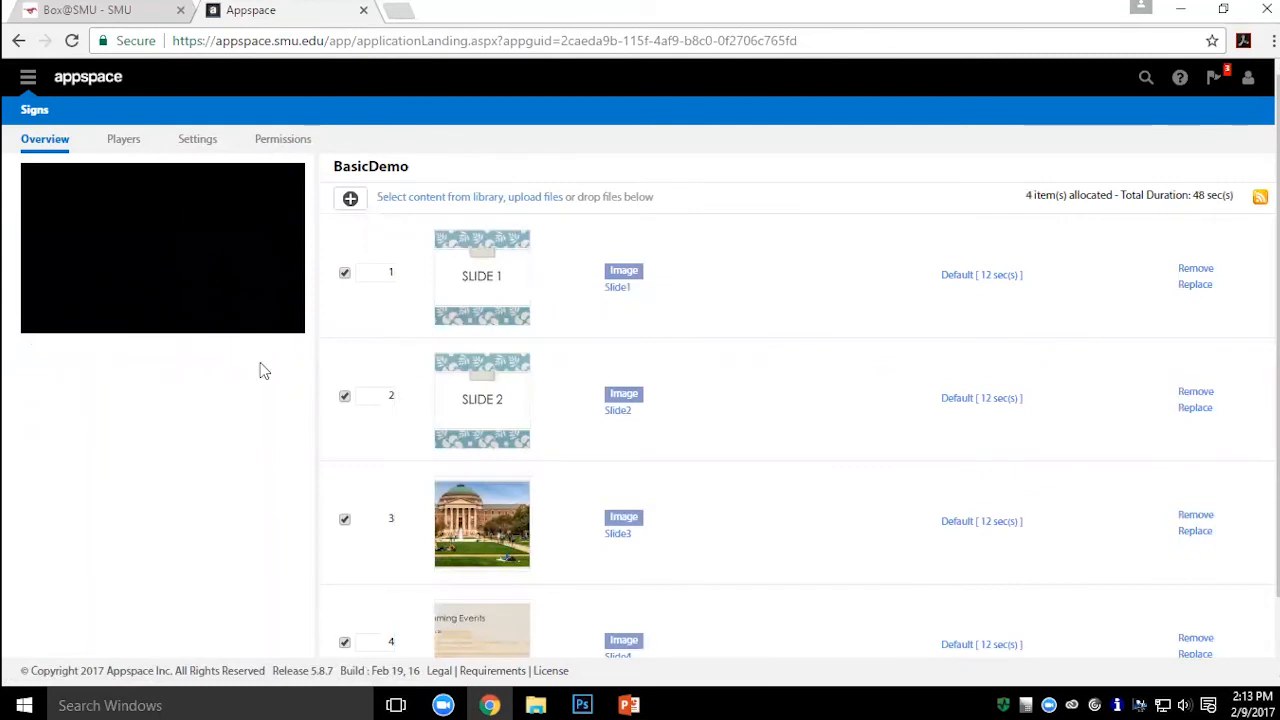
{"action": "left_click", "coordinate": [27, 80]}
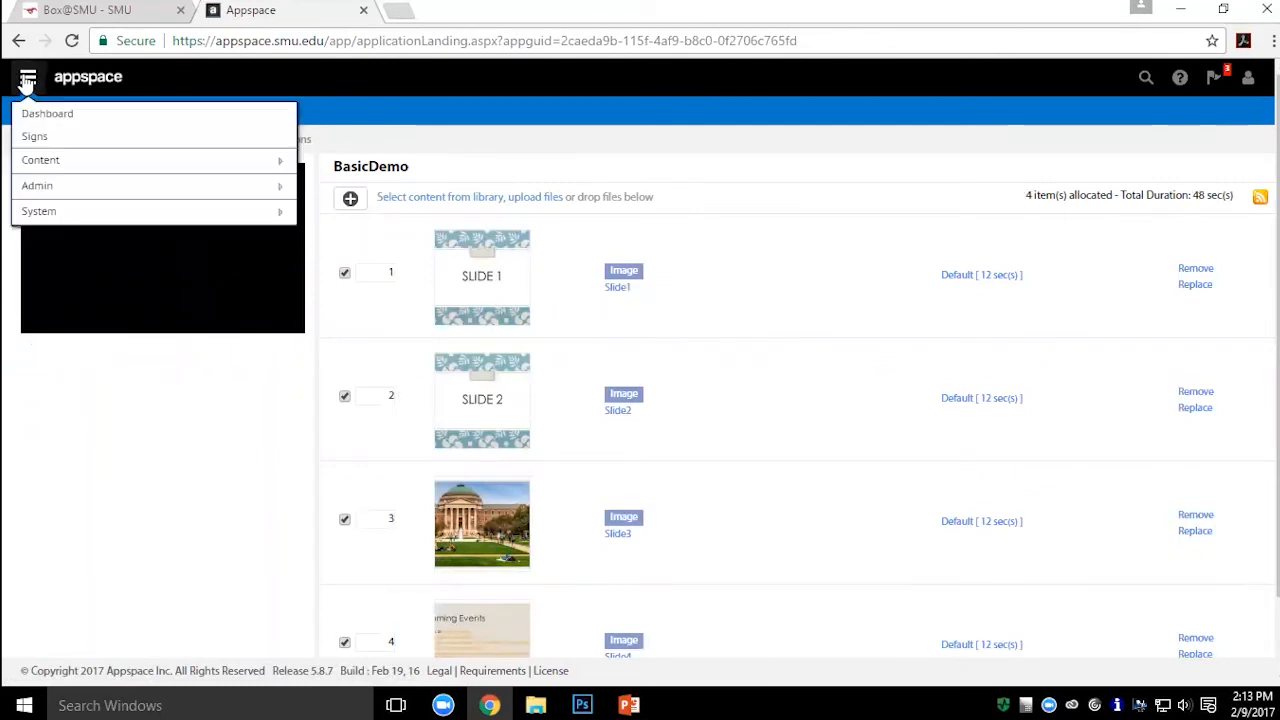
{"action": "left_click", "coordinate": [32, 137]}
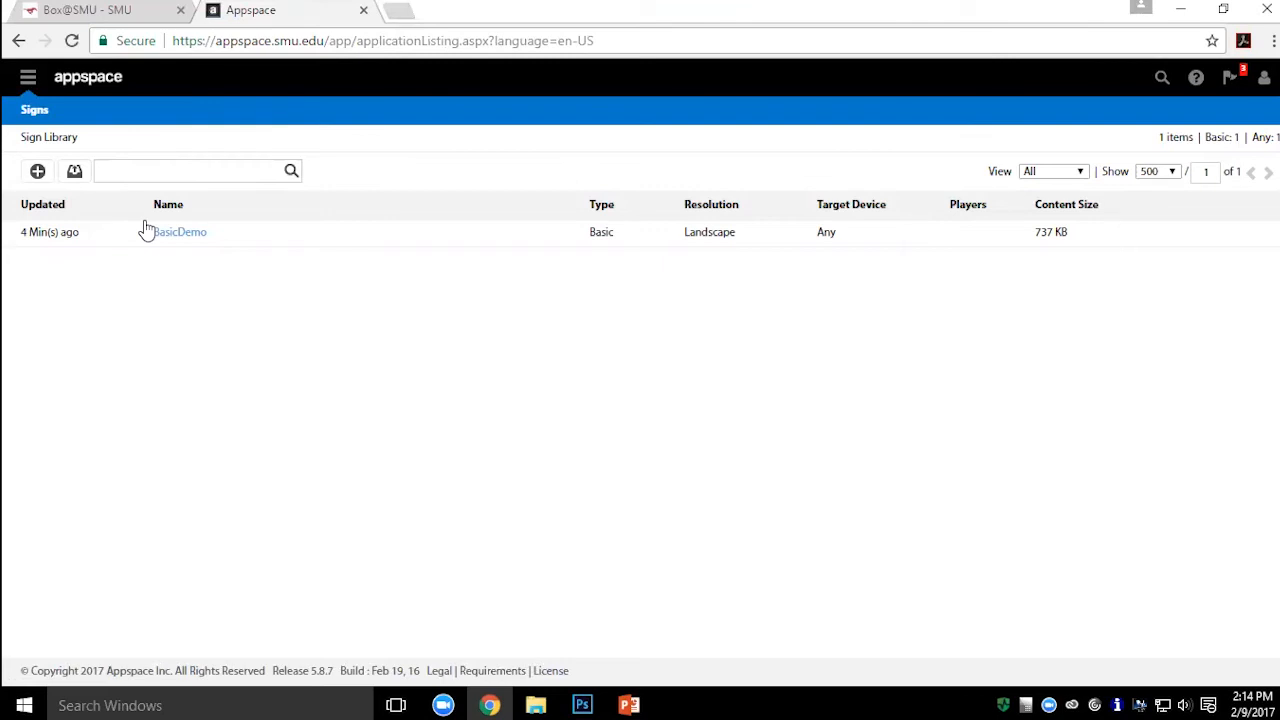
Step: Create a new Advanced sign named AdvancedDemo from the Blank Landscape template
{"action": "left_click", "coordinate": [38, 172]}
{"action": "left_click", "coordinate": [514, 354]}
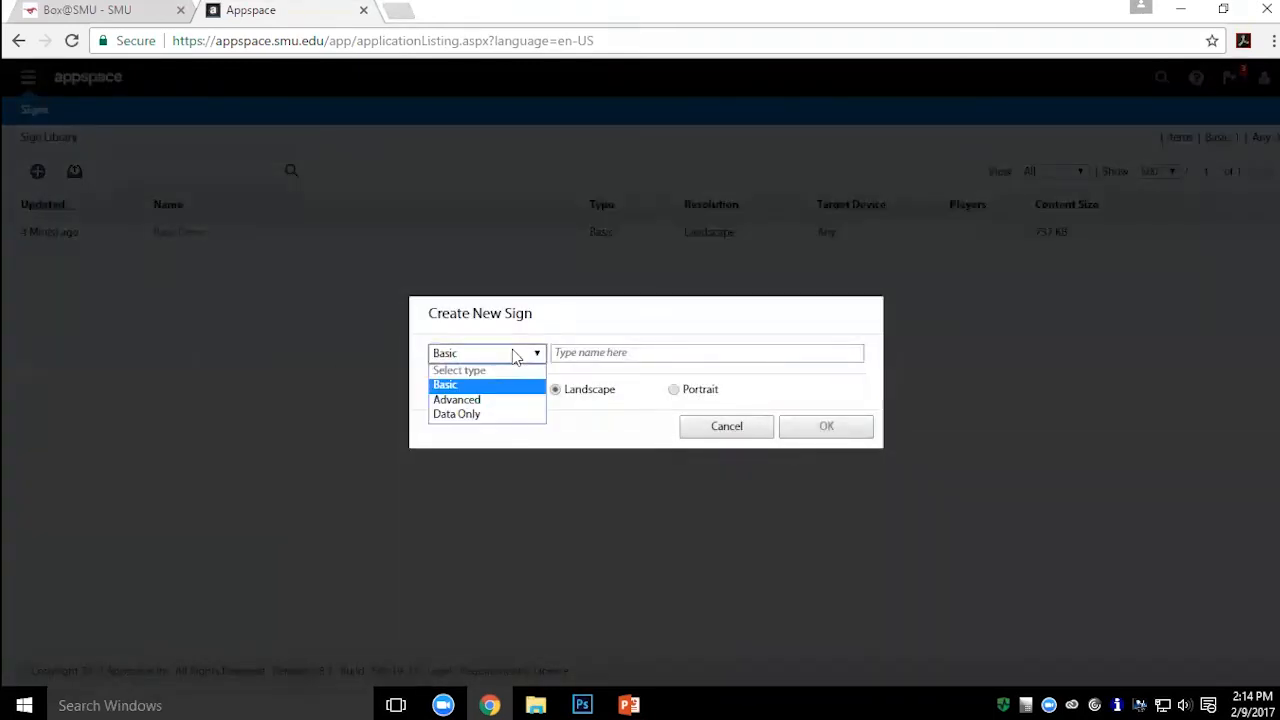
{"action": "left_click", "coordinate": [472, 401]}
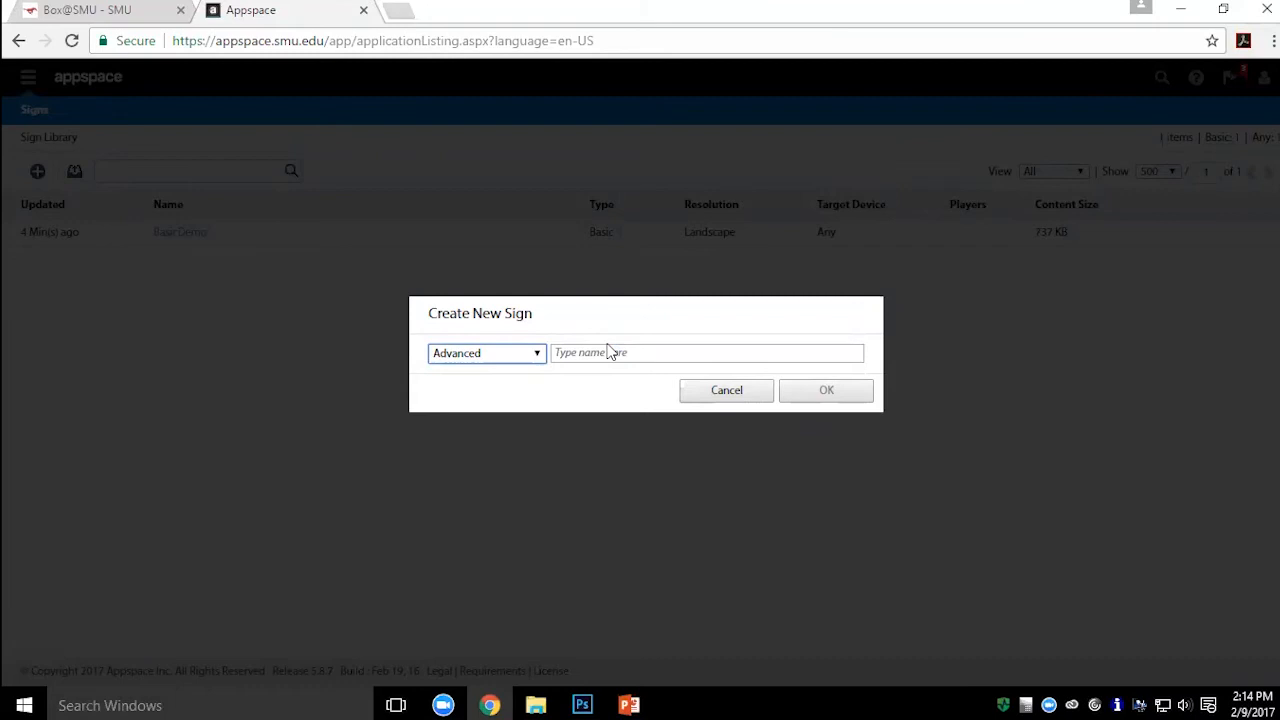
{"action": "left_click", "coordinate": [640, 352]}
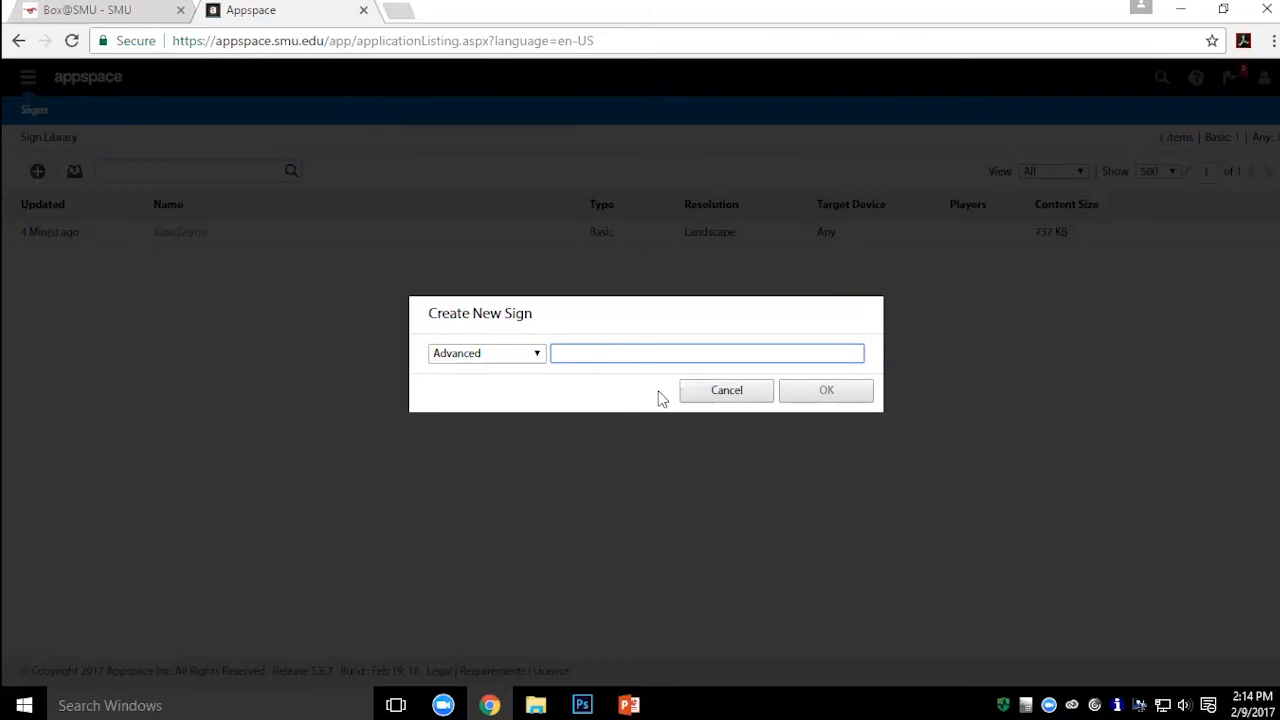
{"action": "type", "text": "AdvancedDemo"}
{"action": "left_click", "coordinate": [860, 399]}
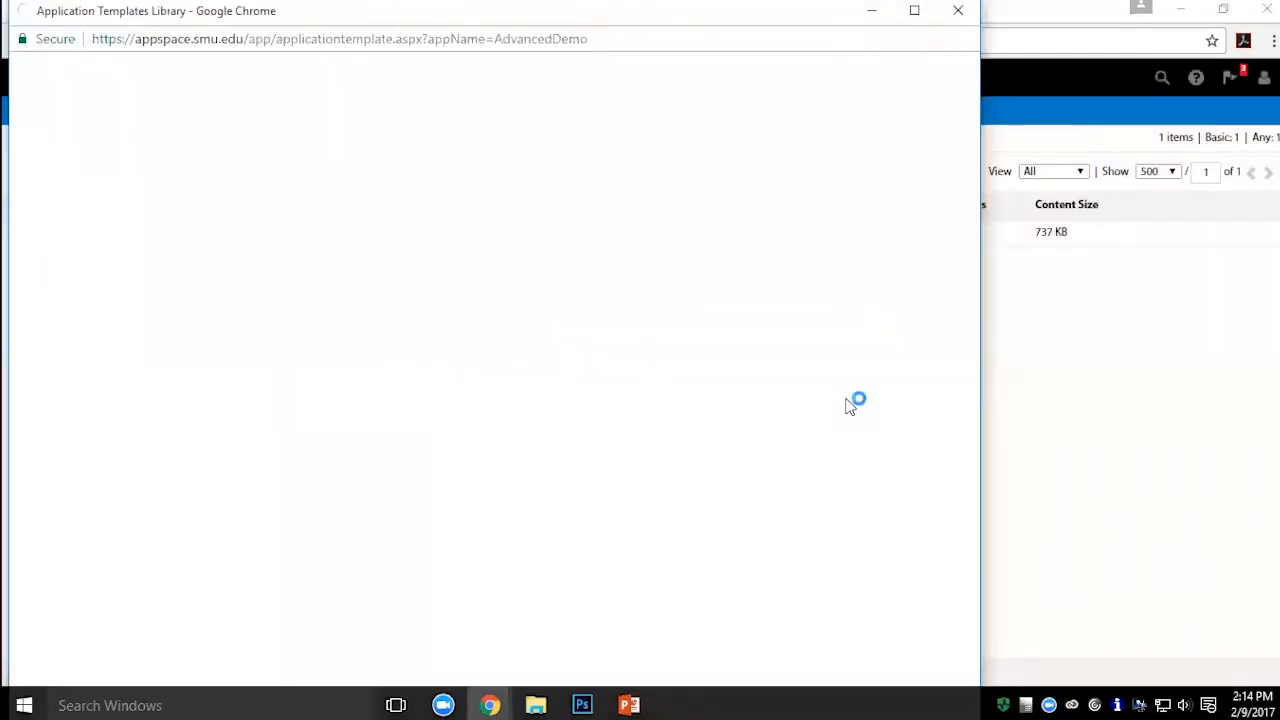
{"action": "left_click", "coordinate": [476, 208]}
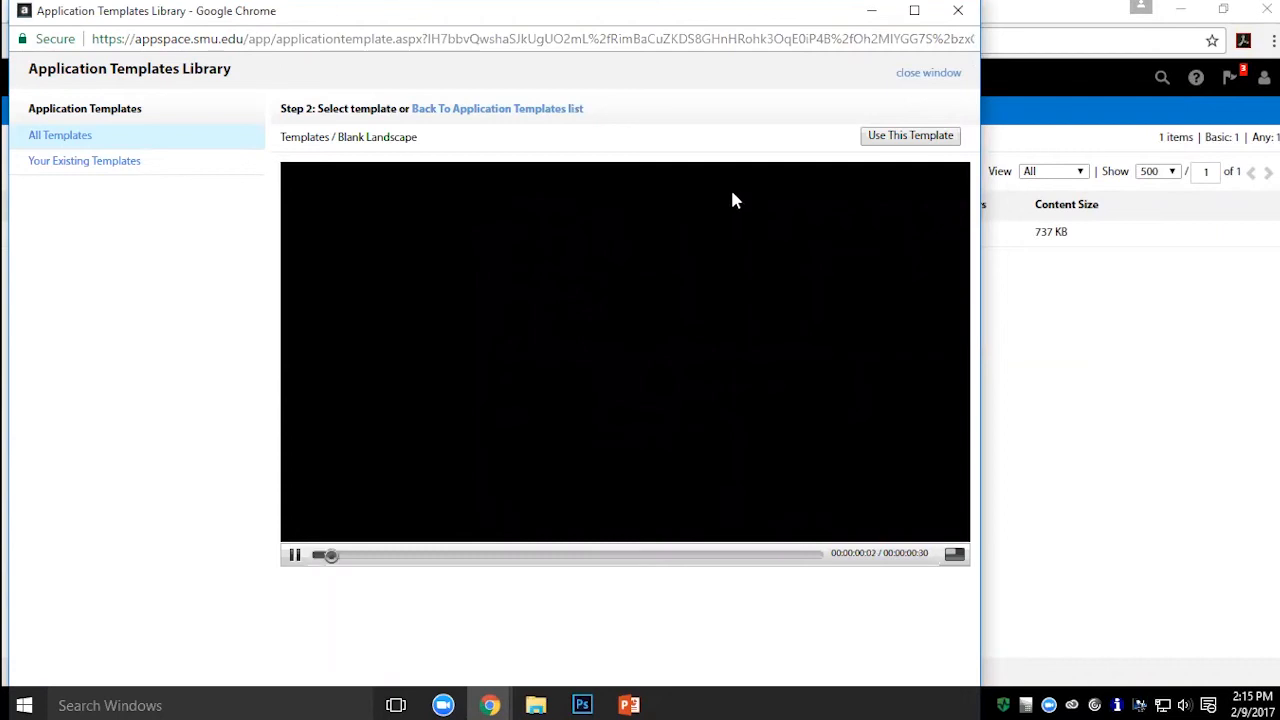
{"action": "left_click", "coordinate": [897, 137]}
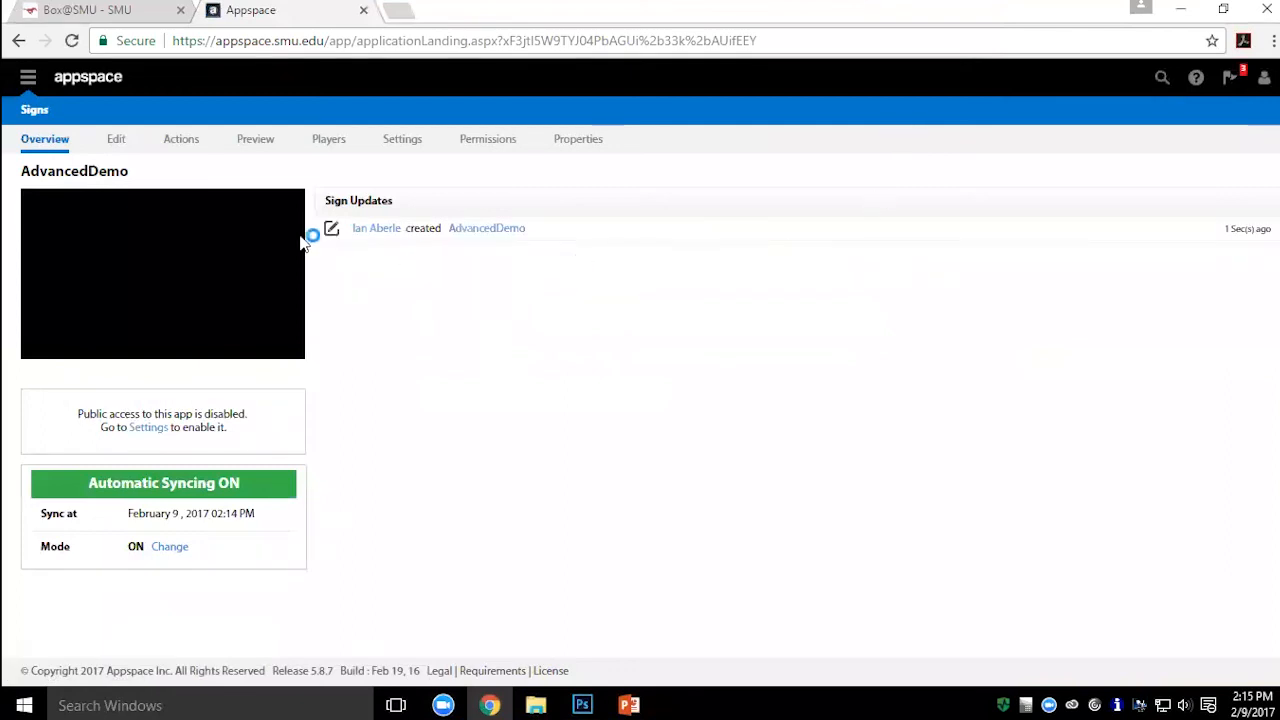
Step: Open AdvancedDemo's New Layout in the layout editor and add all images from the library's Demo / Basic Demo folder
{"action": "left_click", "coordinate": [118, 142]}
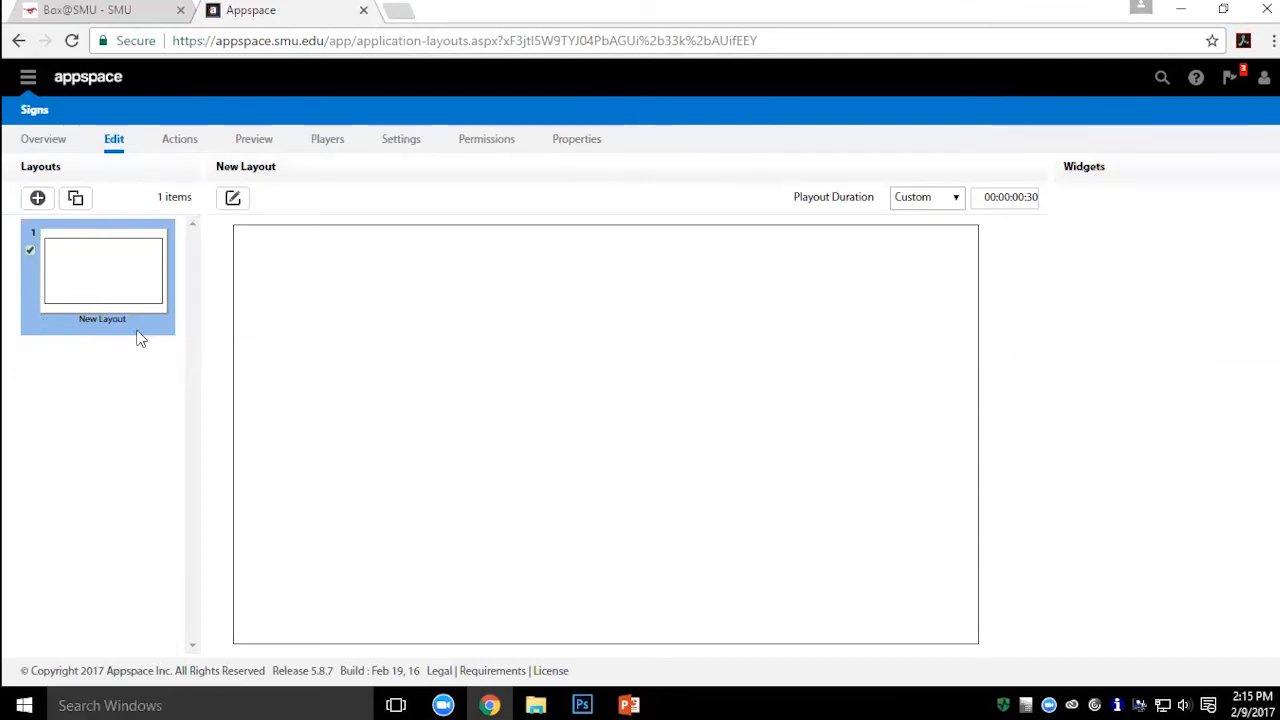
{"action": "left_click", "coordinate": [234, 202]}
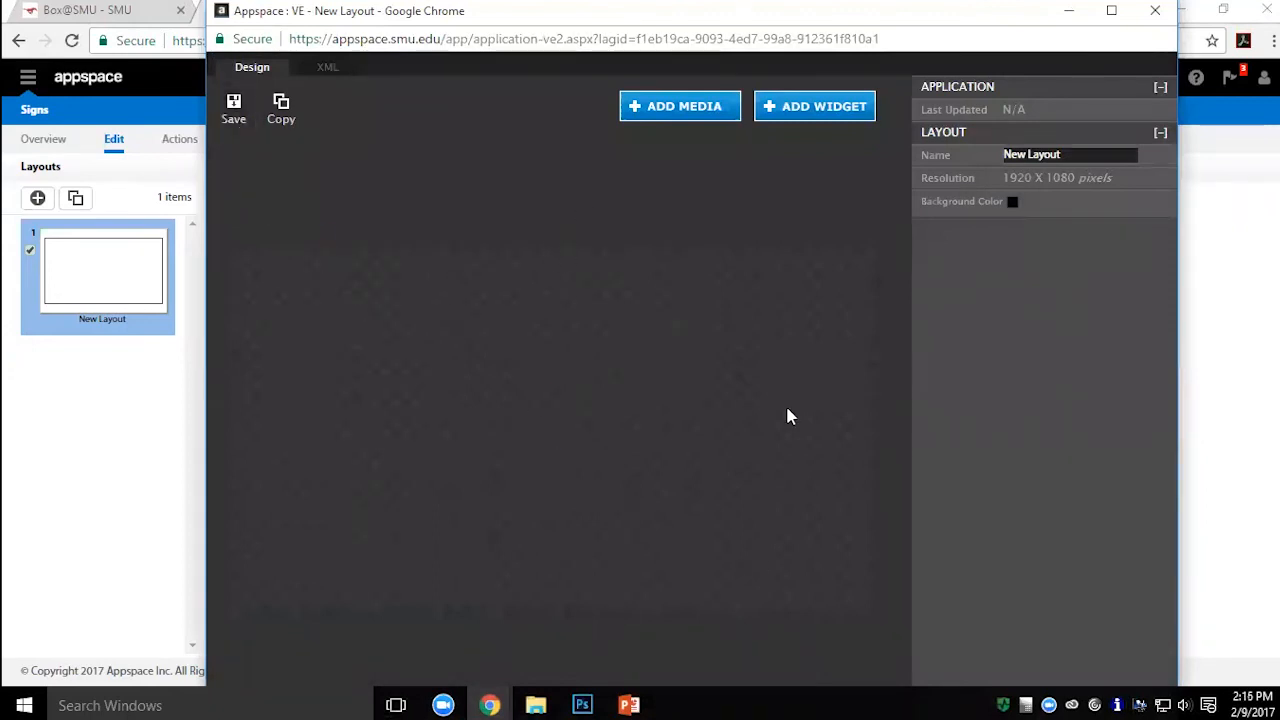
{"action": "left_click", "coordinate": [676, 112]}
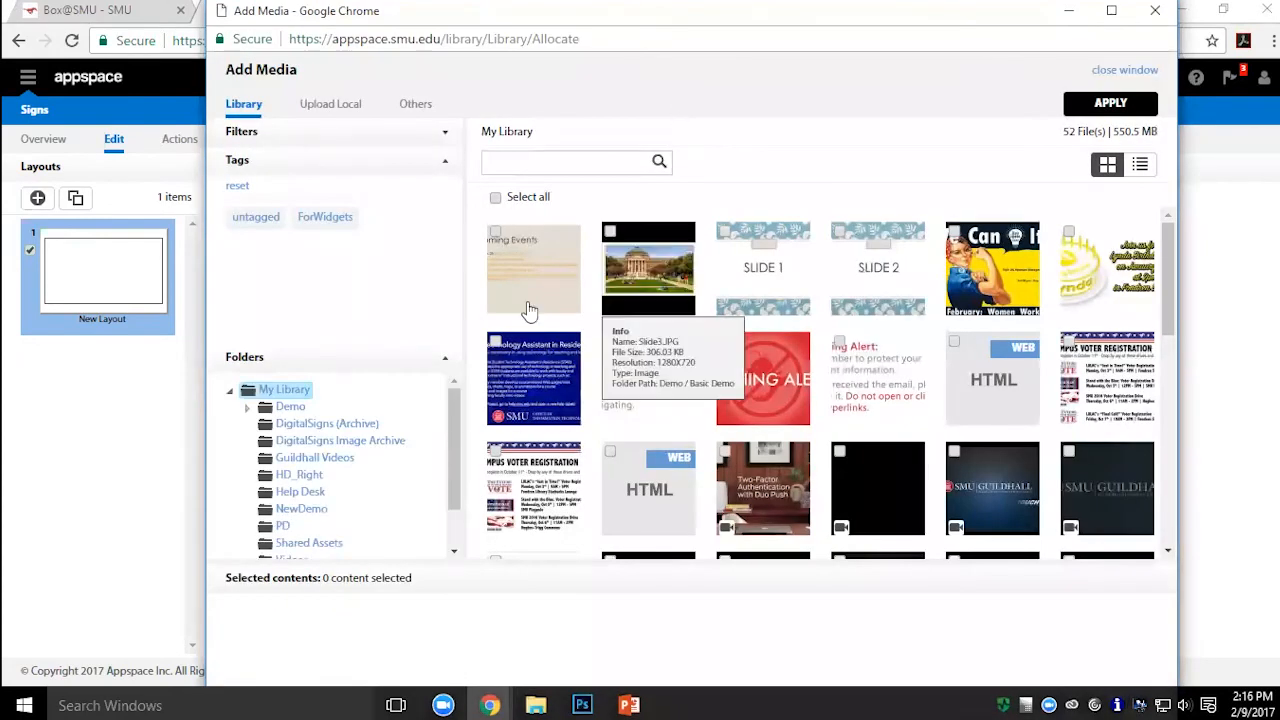
{"action": "left_click", "coordinate": [247, 407]}
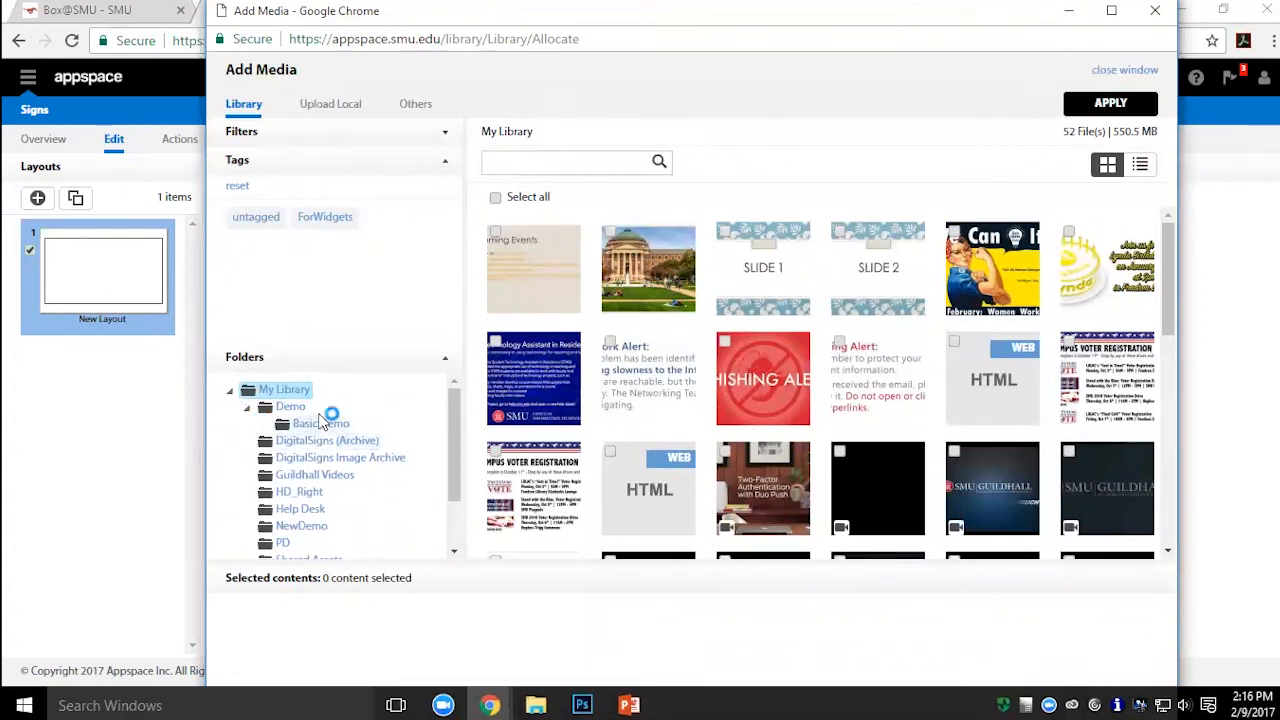
{"action": "left_click", "coordinate": [321, 423]}
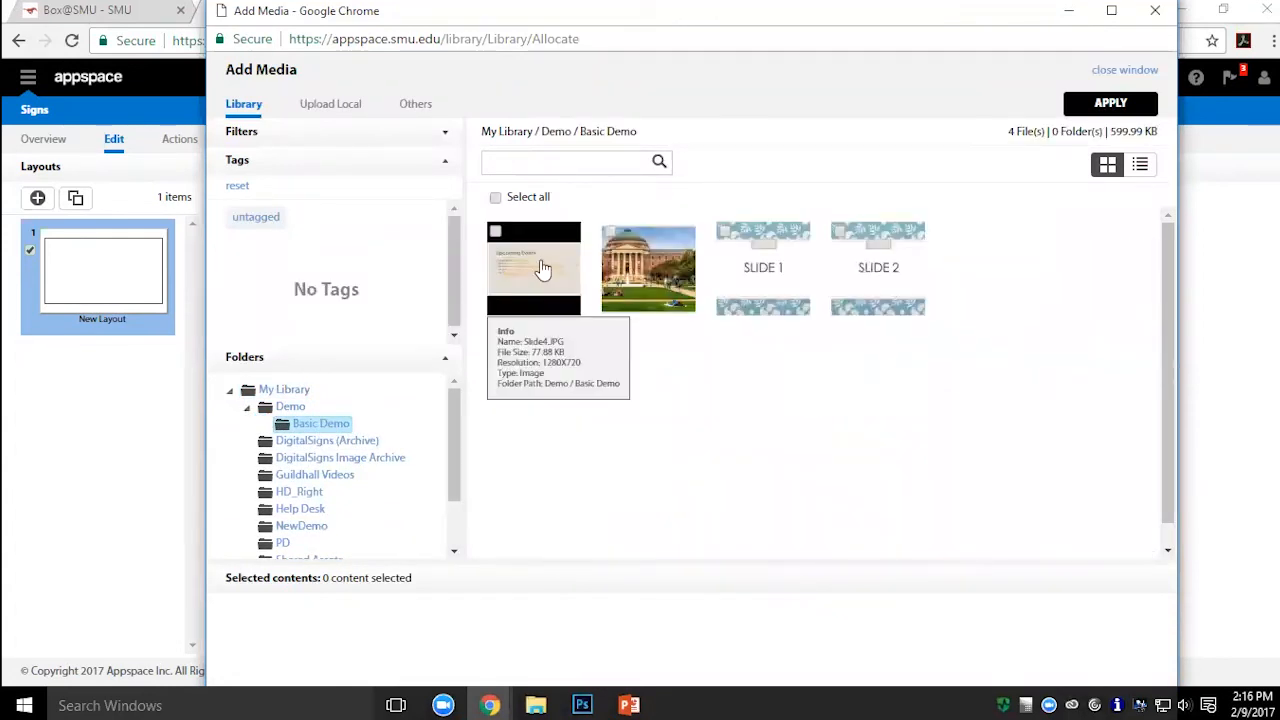
{"action": "left_click", "coordinate": [497, 235]}
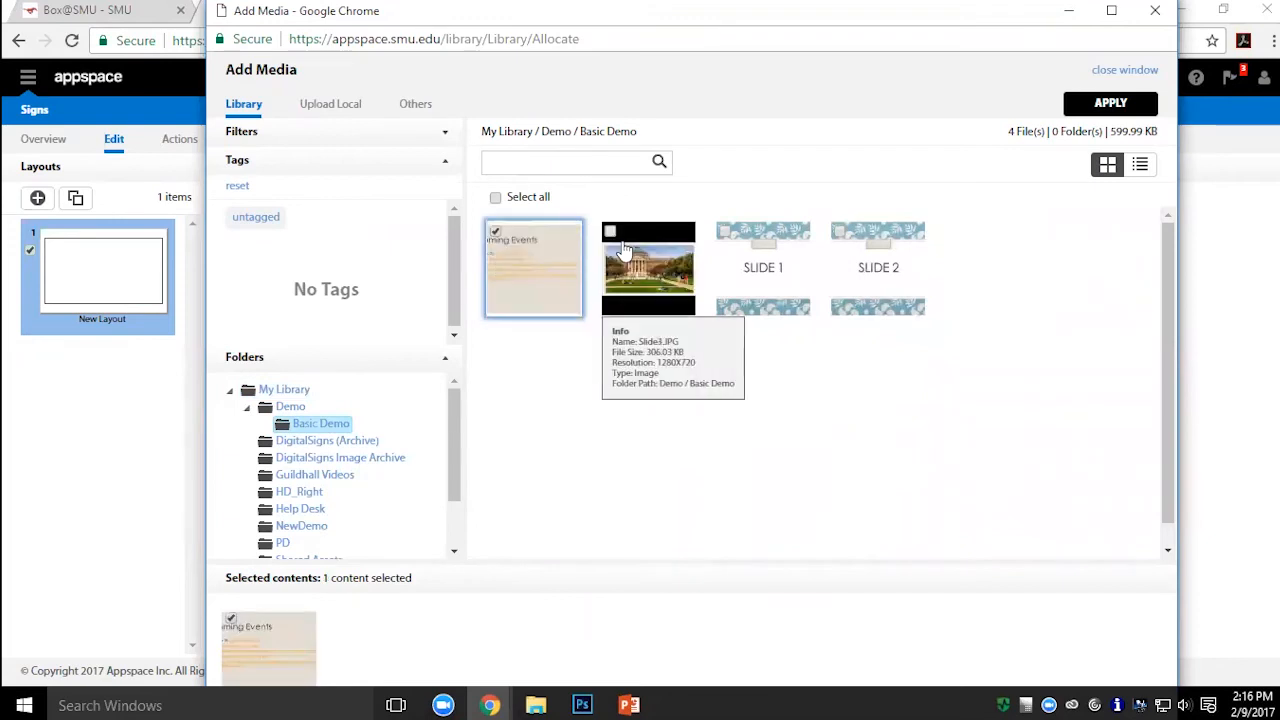
{"action": "left_click", "coordinate": [495, 197]}
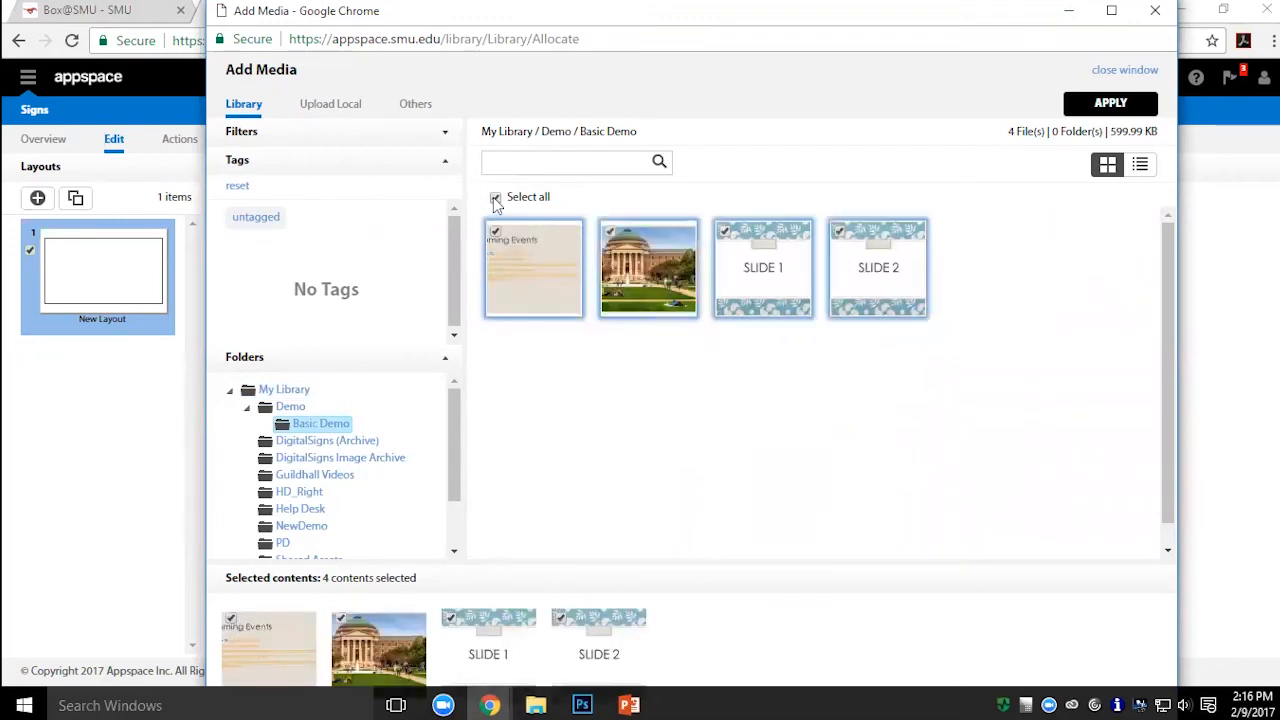
{"action": "left_click", "coordinate": [1086, 104]}
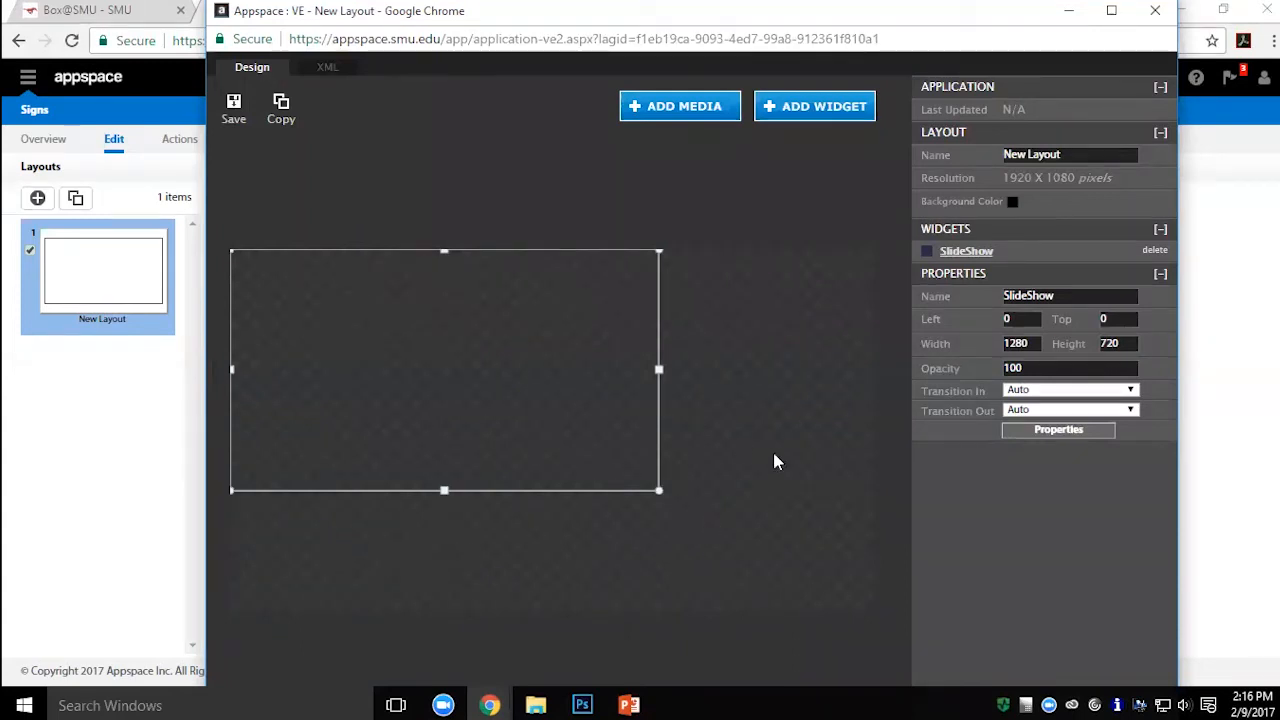
Step: Resize the SlideShow widget to a width of 1920 and a height of 1080
{"action": "double_click", "coordinate": [1010, 343]}
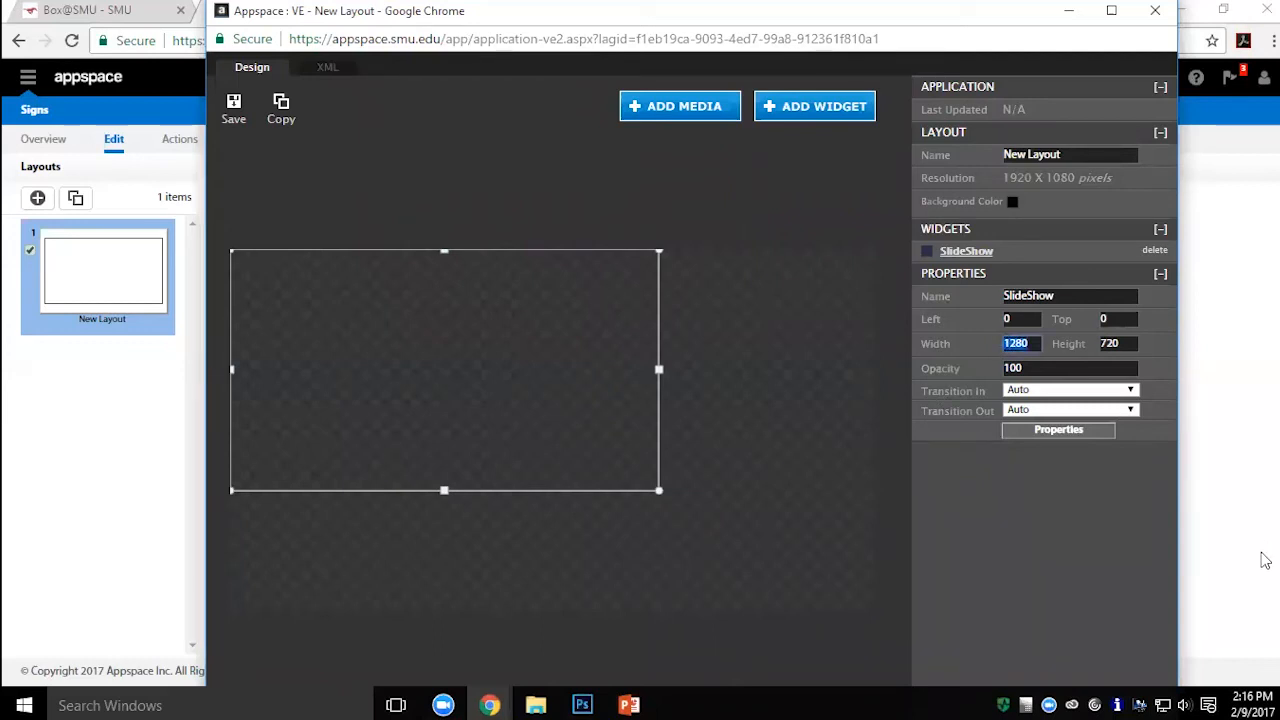
{"action": "type", "text": "19"}
{"action": "key", "text": "Tab"}
{"action": "type", "text": "10"}
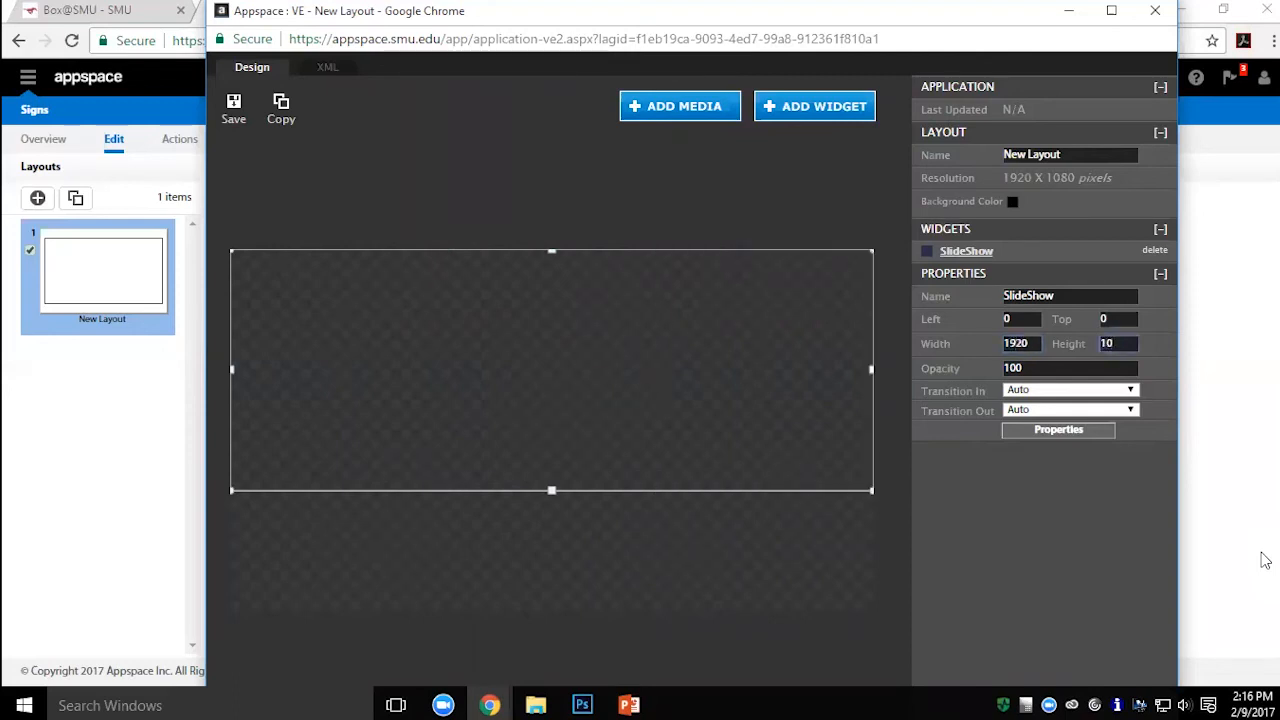
{"action": "key", "text": "Tab"}
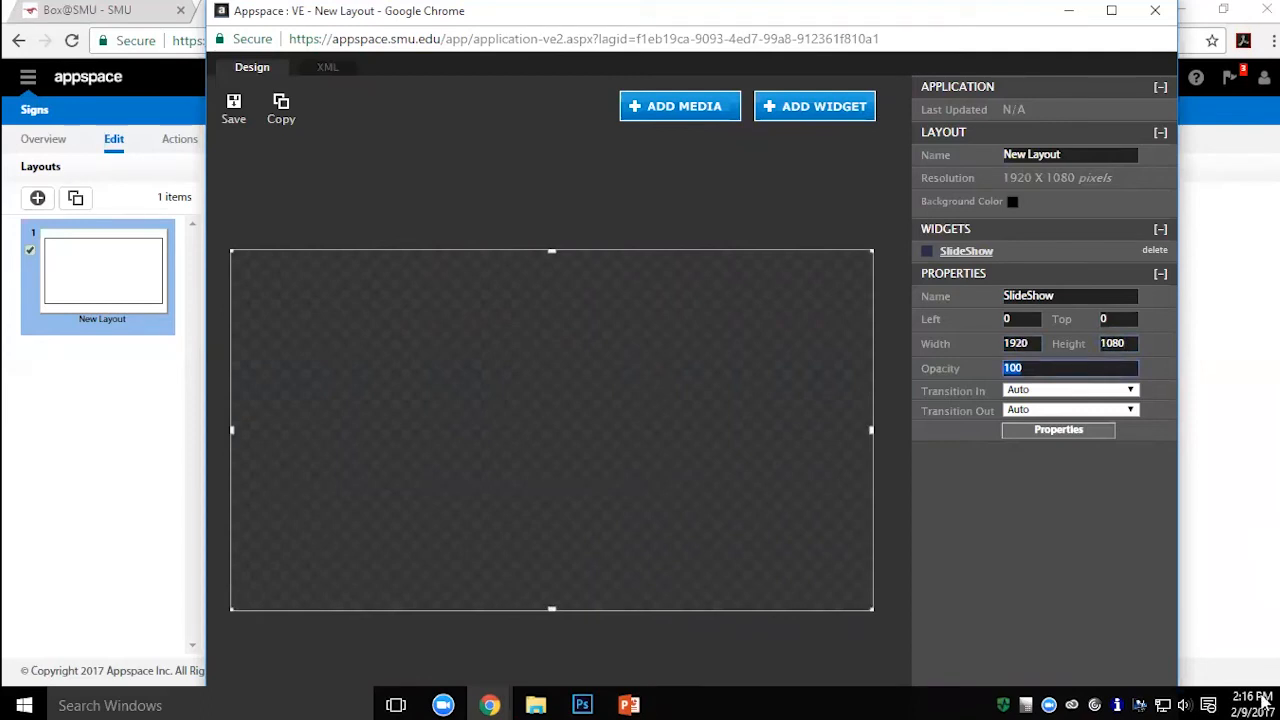
Step: Open the SlideShow widget's properties and set its aspect ratio to Fill
{"action": "left_click", "coordinate": [1080, 428]}
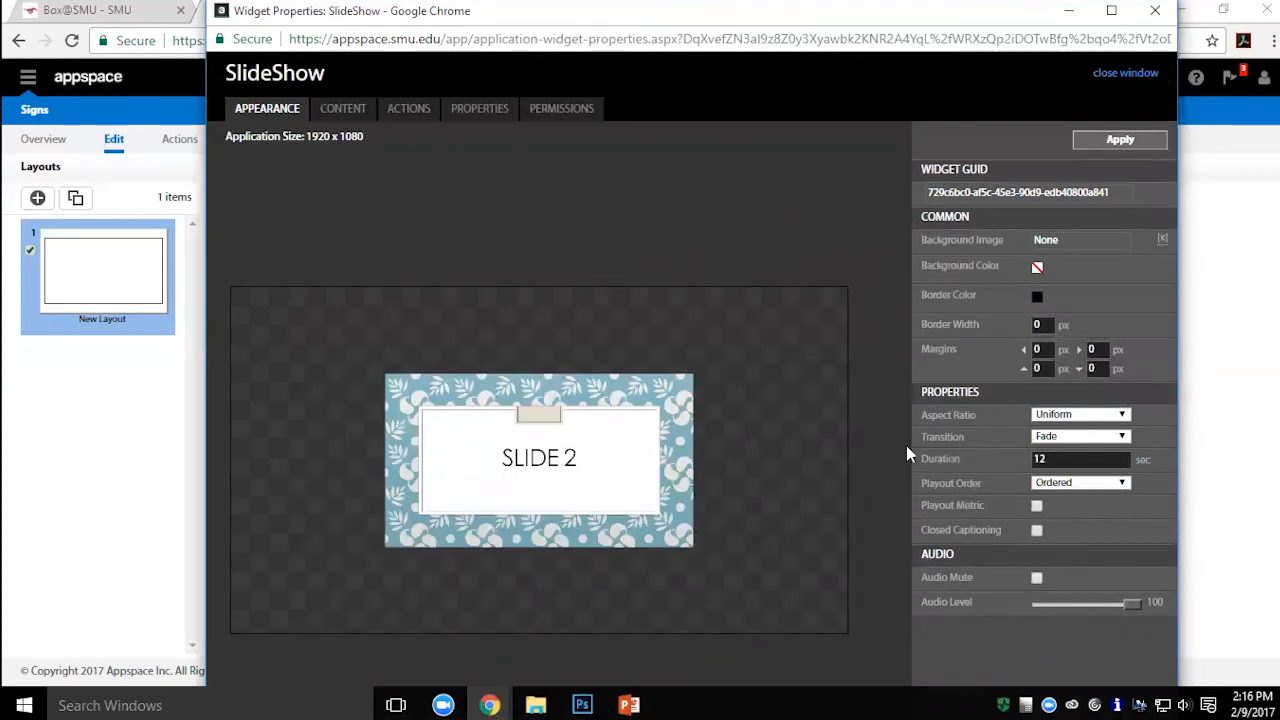
{"action": "left_click", "coordinate": [1115, 418]}
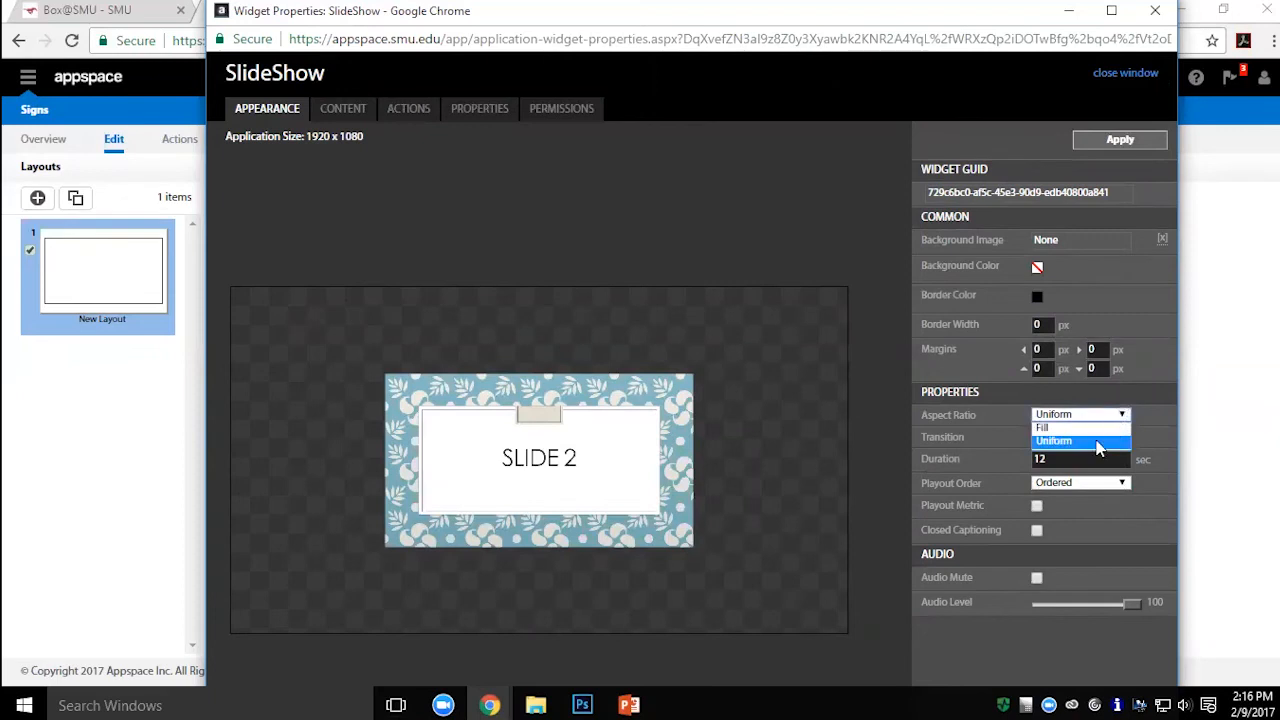
{"action": "left_click", "coordinate": [1088, 432]}
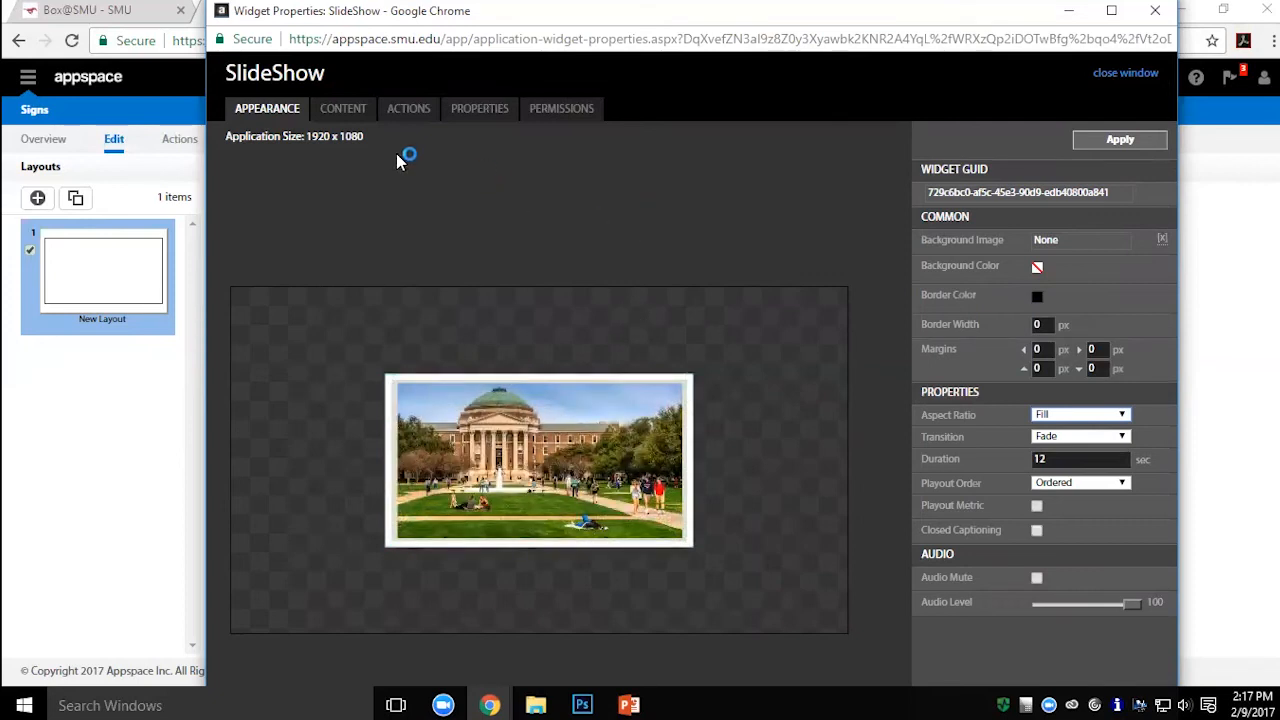
Step: Reorder the slideshow content to Slide1, Slide2, Slide4, Slide3, apply the widget changes, and save and close the layout
{"action": "left_click", "coordinate": [340, 110]}
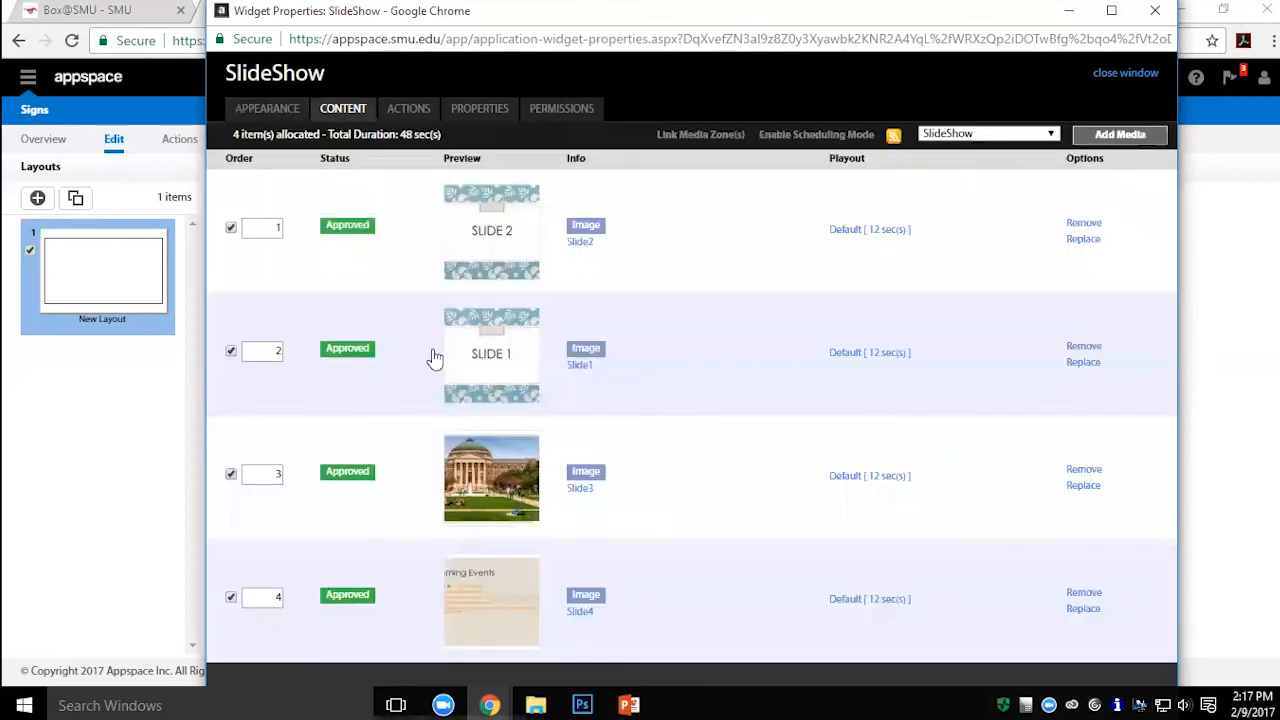
{"action": "left_click_drag", "start_coordinate": [681, 381], "coordinate": [676, 230]}
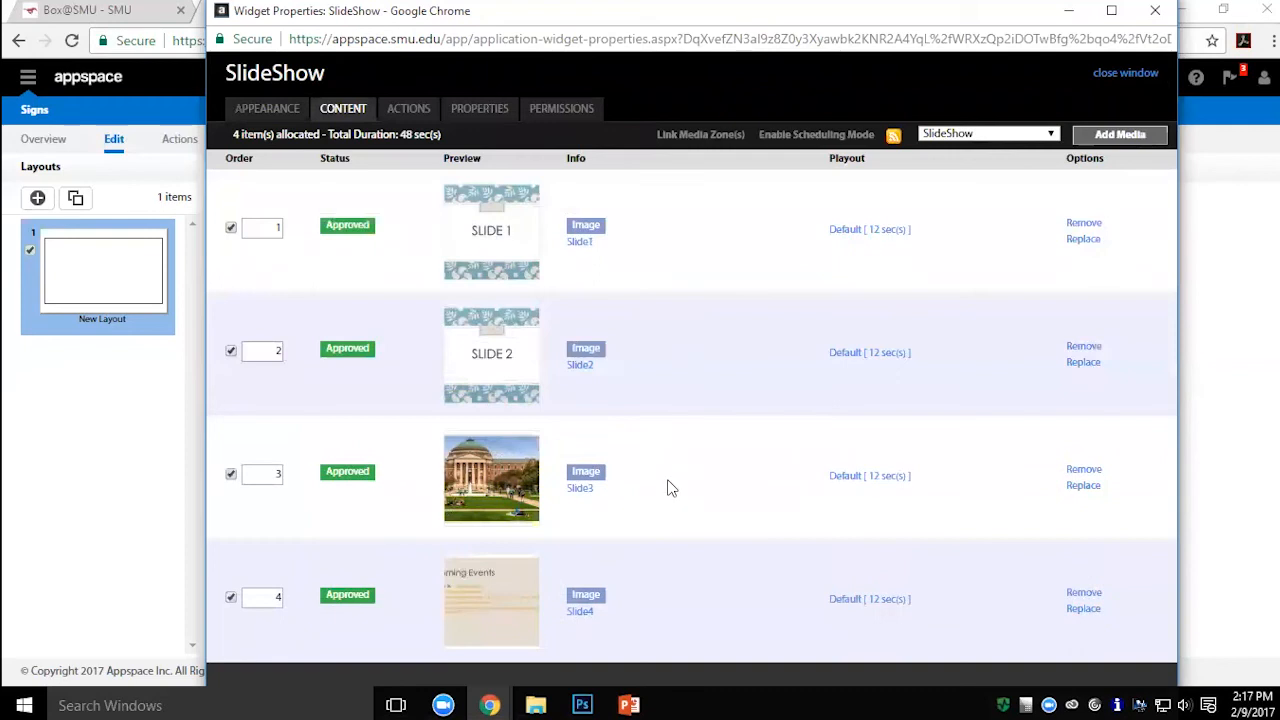
{"action": "left_click_drag", "start_coordinate": [714, 577], "coordinate": [709, 486]}
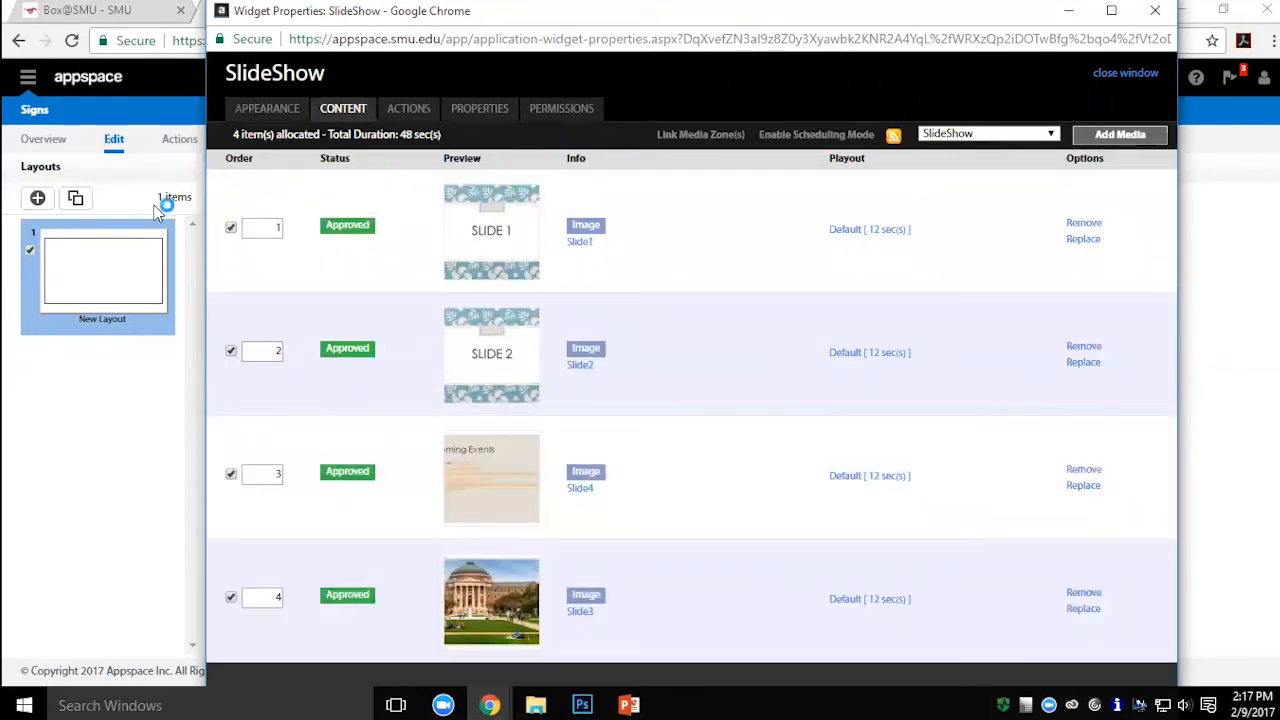
{"action": "left_click", "coordinate": [267, 118]}
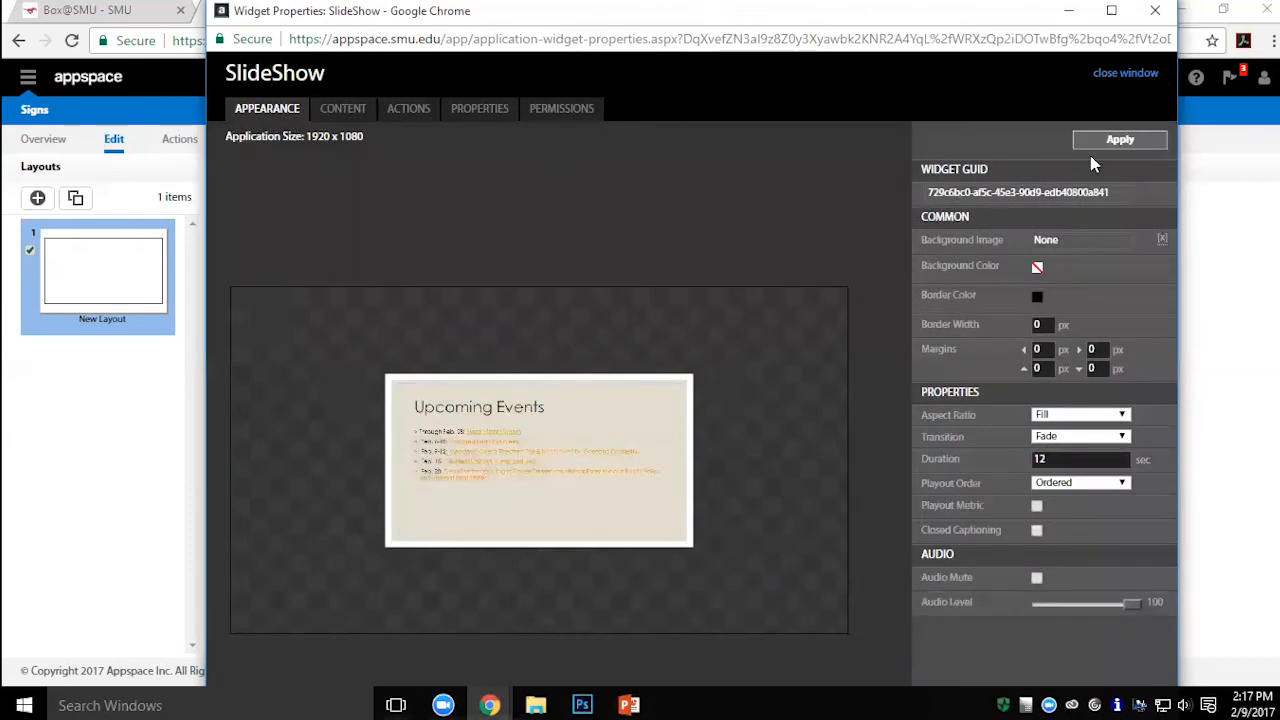
{"action": "left_click", "coordinate": [1119, 140]}
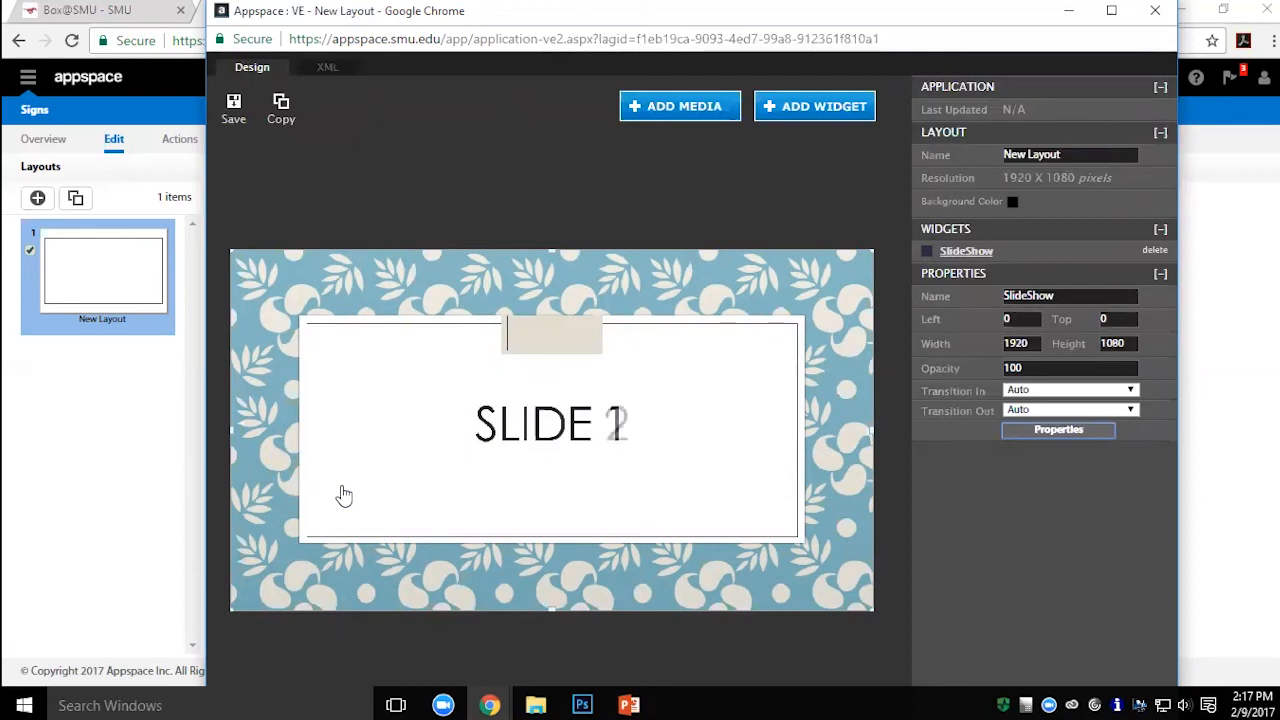
{"action": "left_click", "coordinate": [238, 104]}
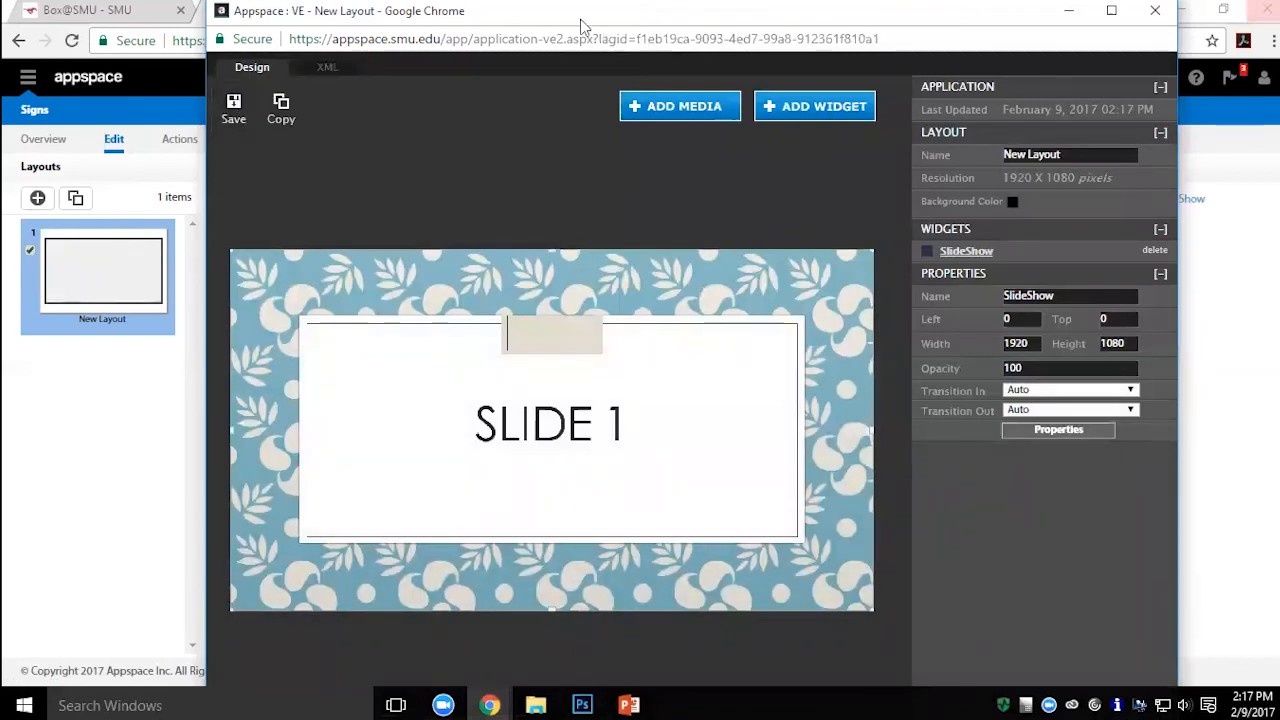
{"action": "left_click", "coordinate": [1170, 20]}
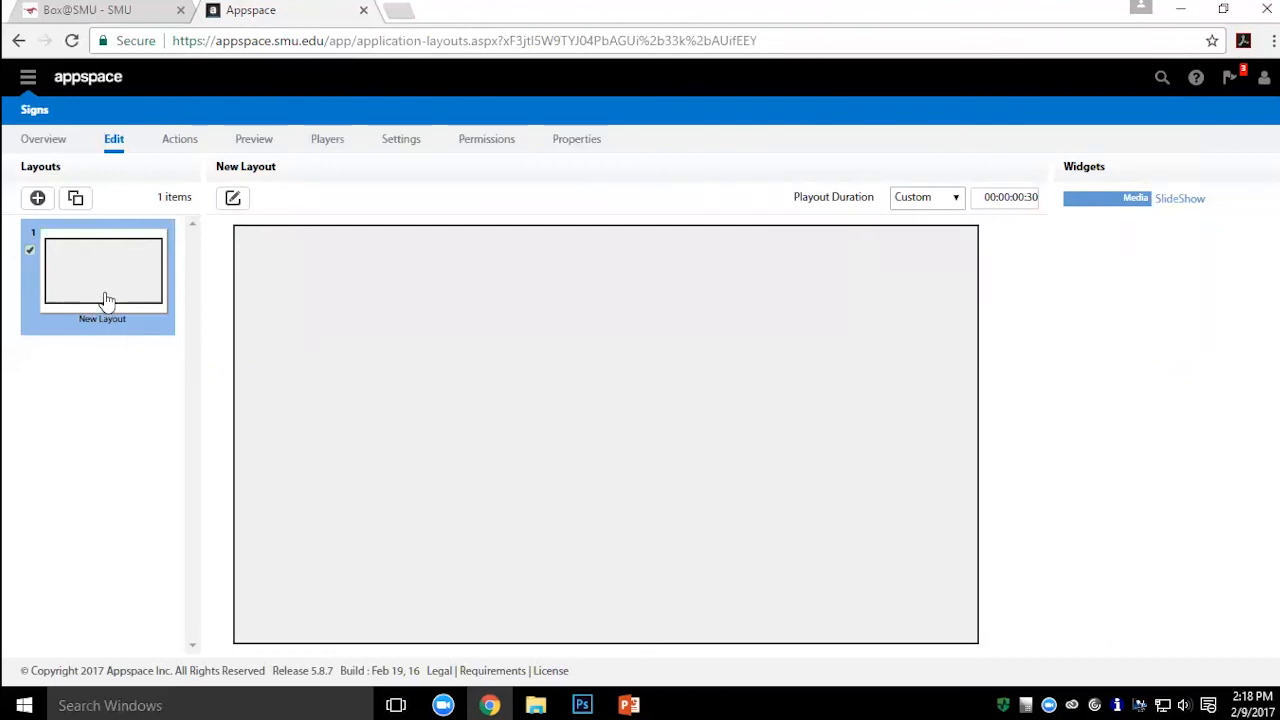
Step: Reopen New Layout in the editor and remove Slide1 from the SlideShow widget's content
{"action": "left_click", "coordinate": [236, 203]}
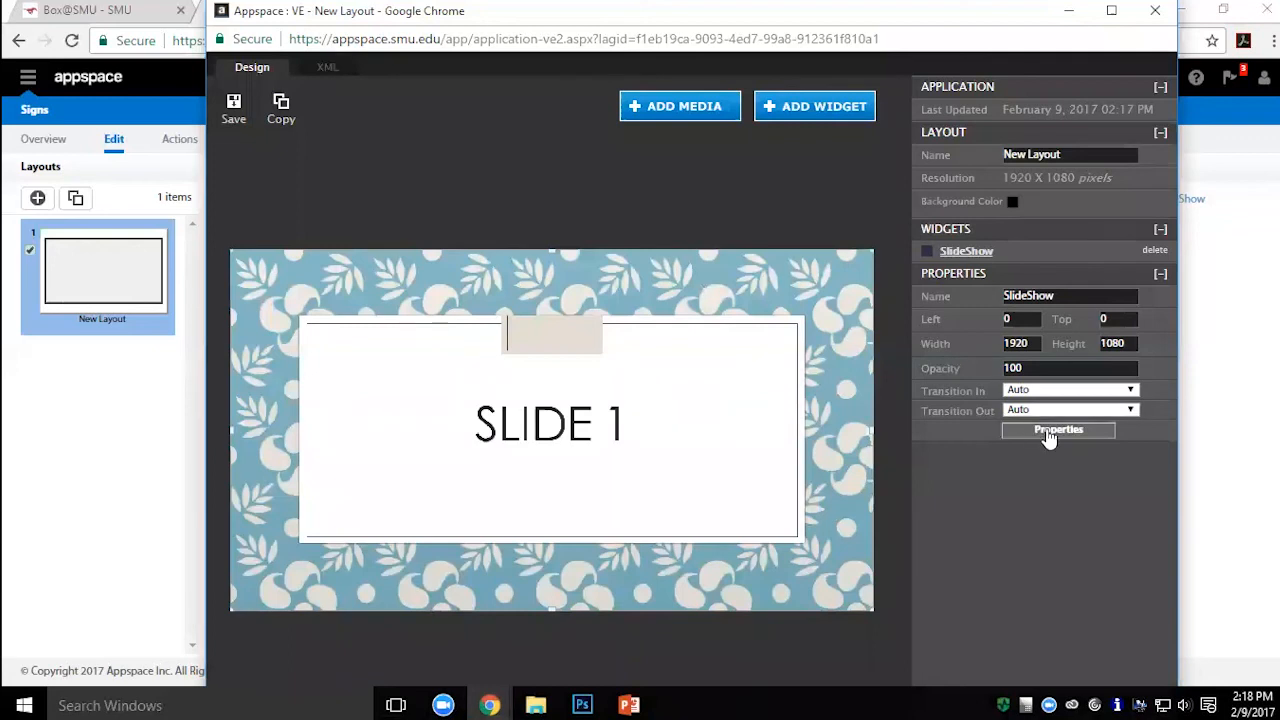
{"action": "left_click", "coordinate": [1048, 431]}
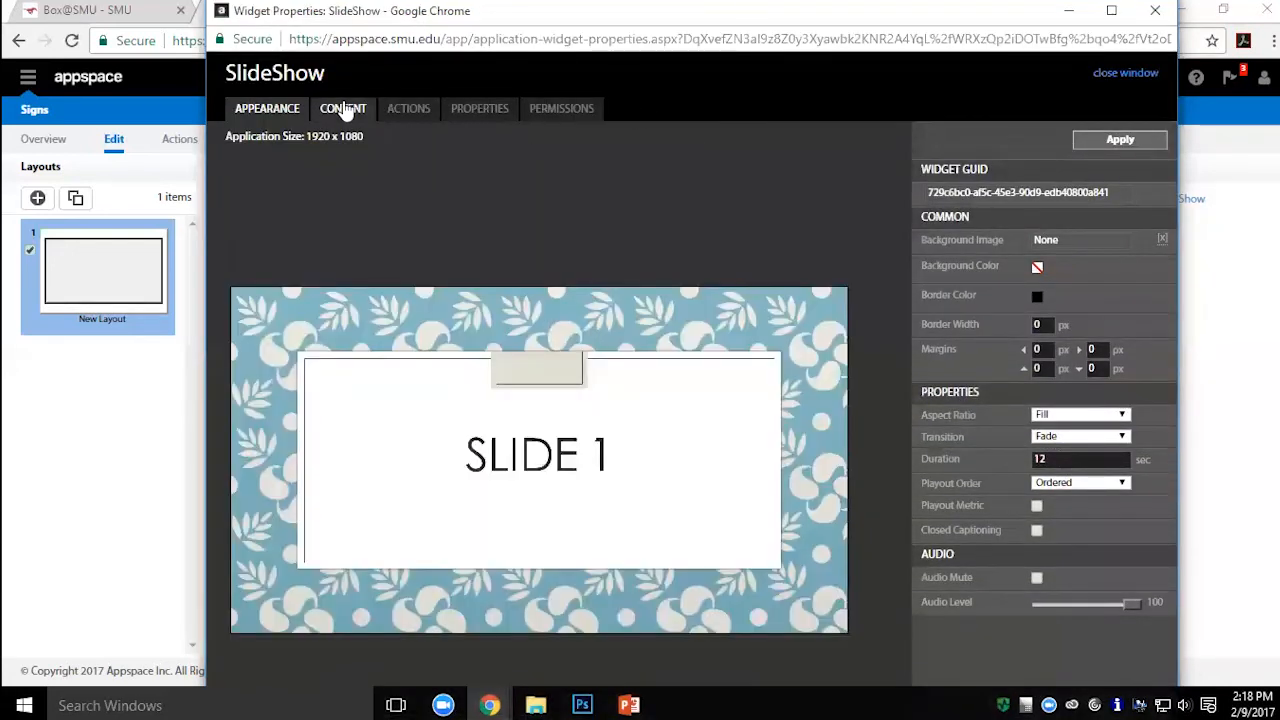
{"action": "left_click", "coordinate": [342, 108]}
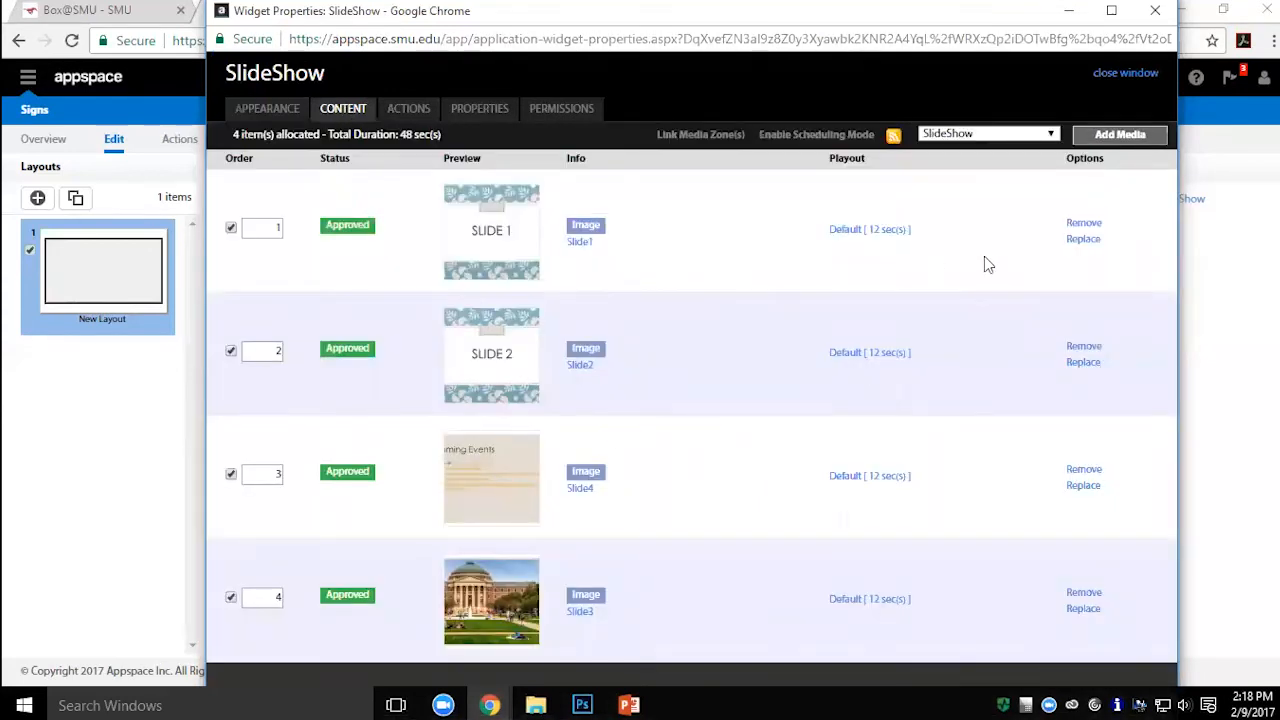
{"action": "left_click", "coordinate": [1092, 224]}
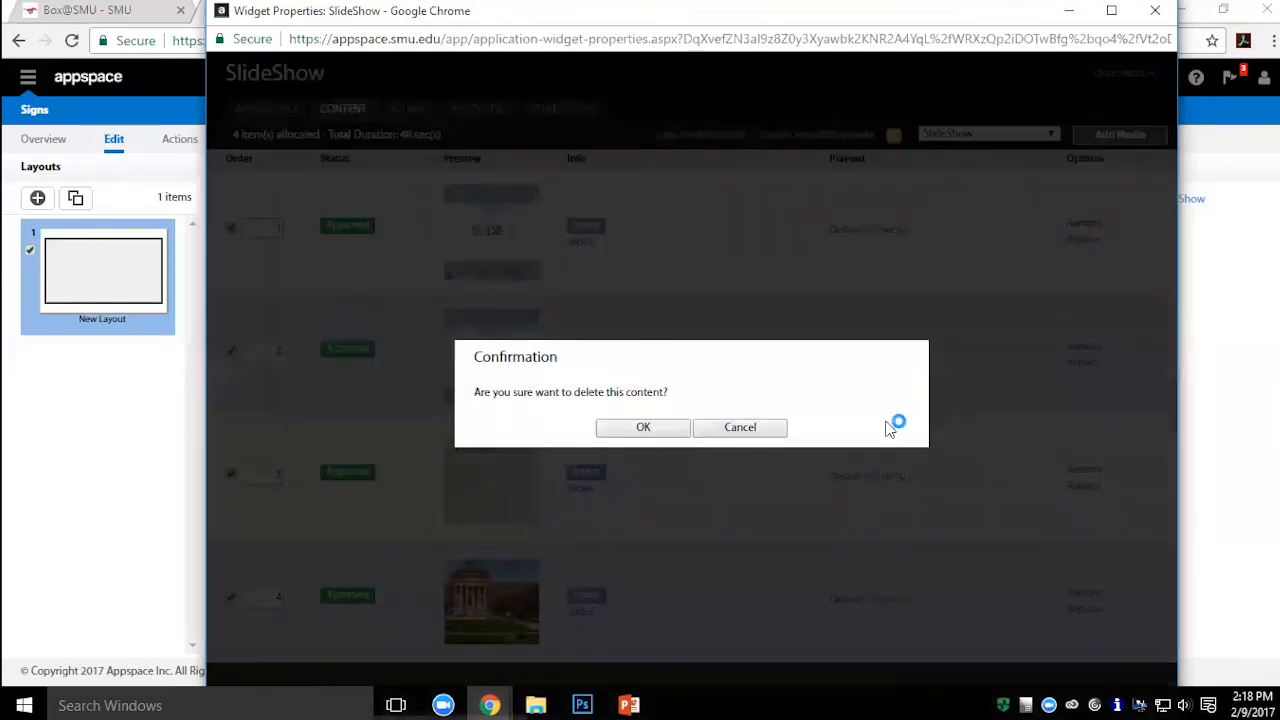
{"action": "left_click", "coordinate": [656, 427]}
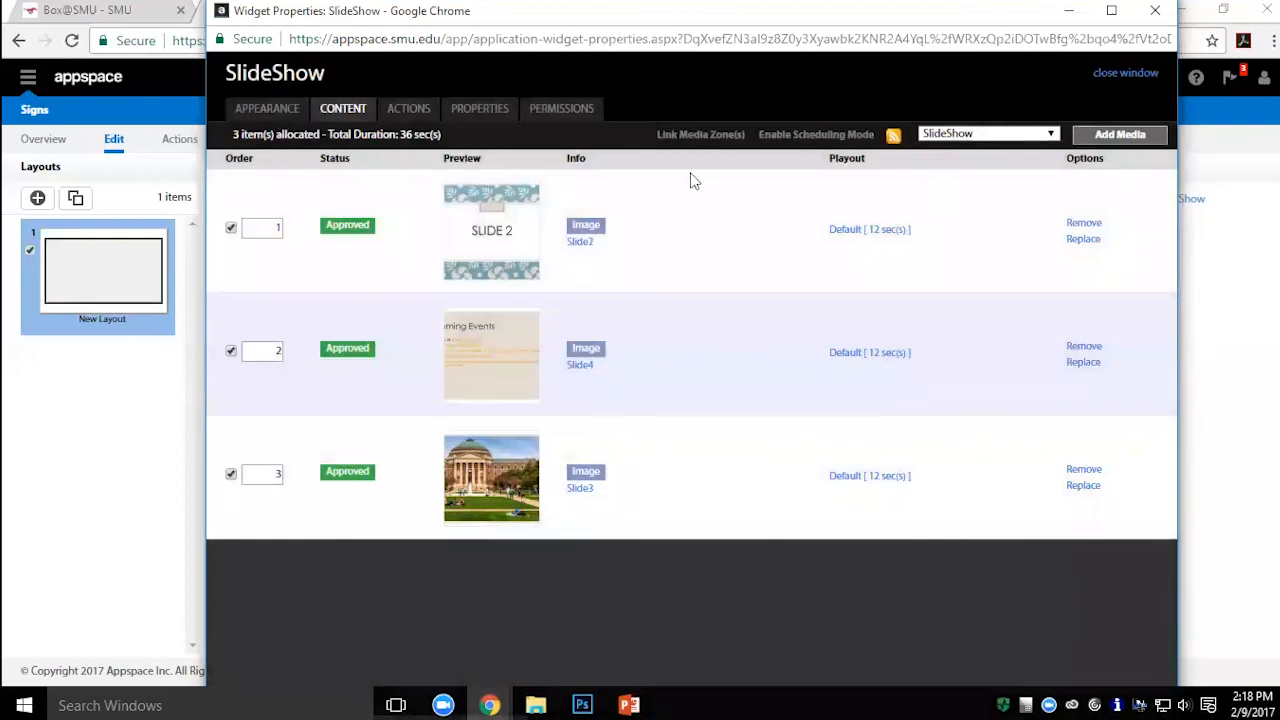
Step: Add the red RedPonyBackground image from the library's Demo folder to the slideshow, apply the change and save the layout
{"action": "left_click", "coordinate": [1113, 137]}
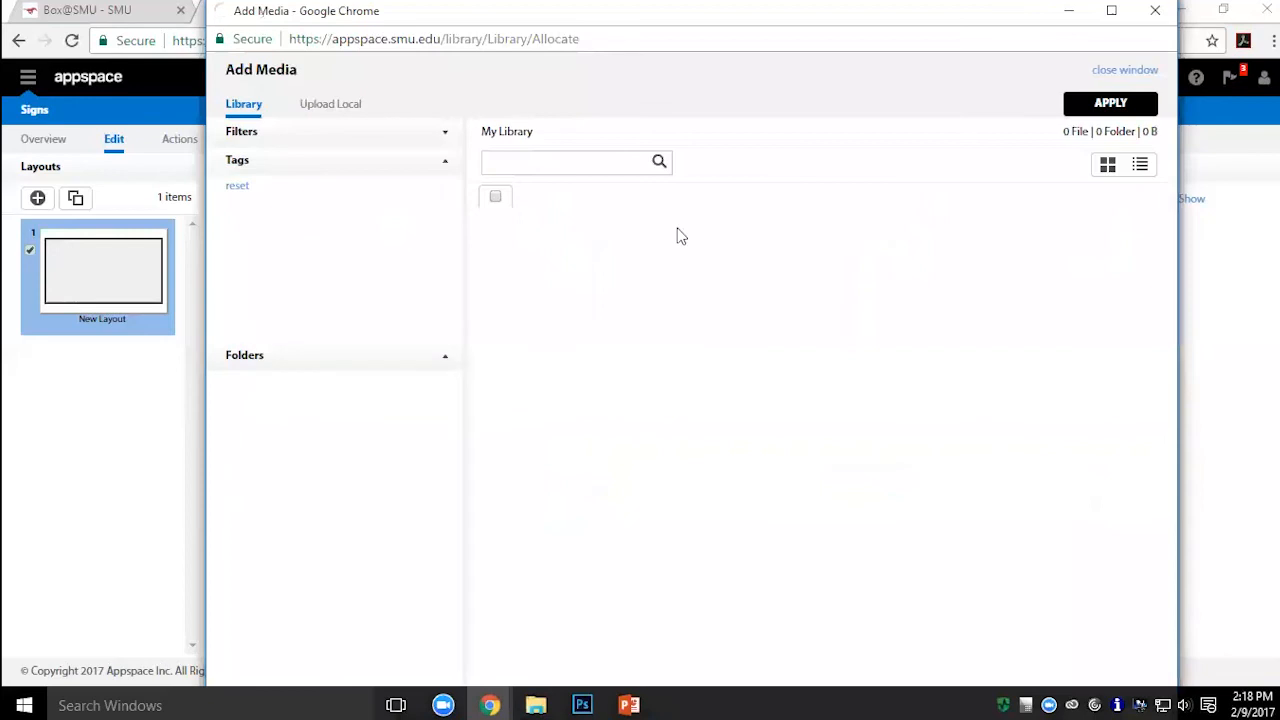
{"action": "left_click", "coordinate": [292, 407]}
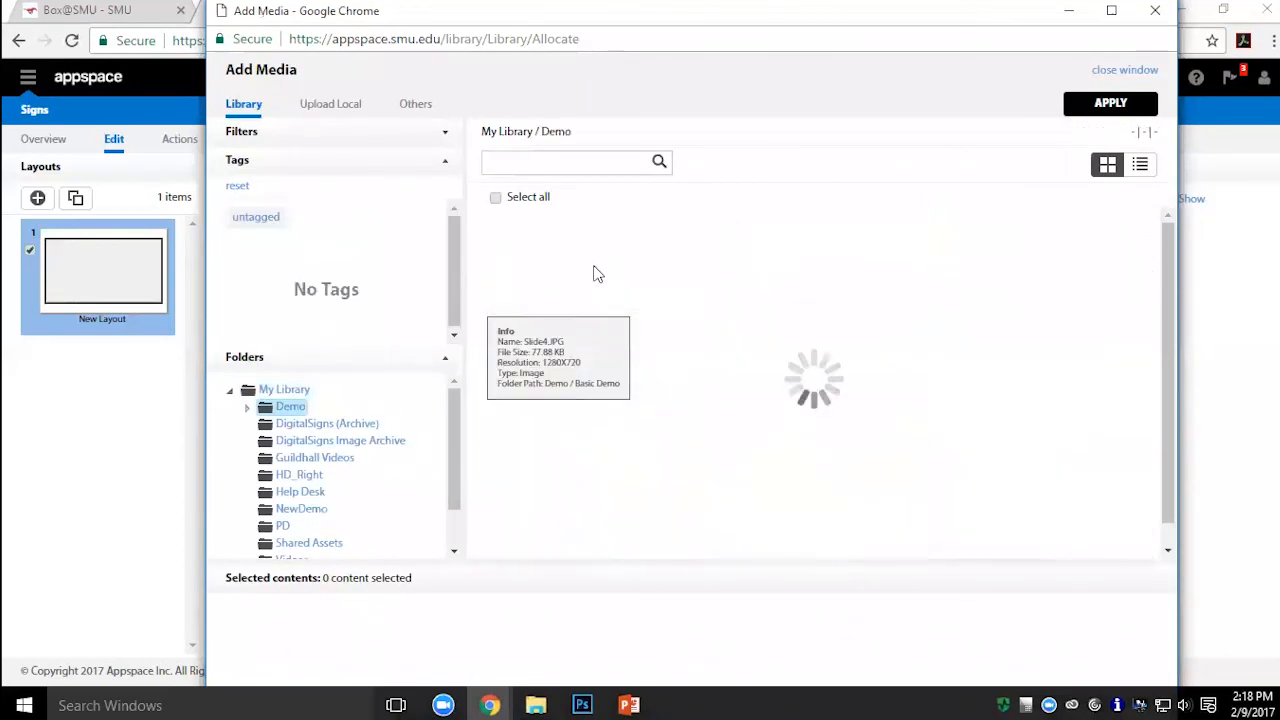
{"action": "left_click", "coordinate": [548, 286]}
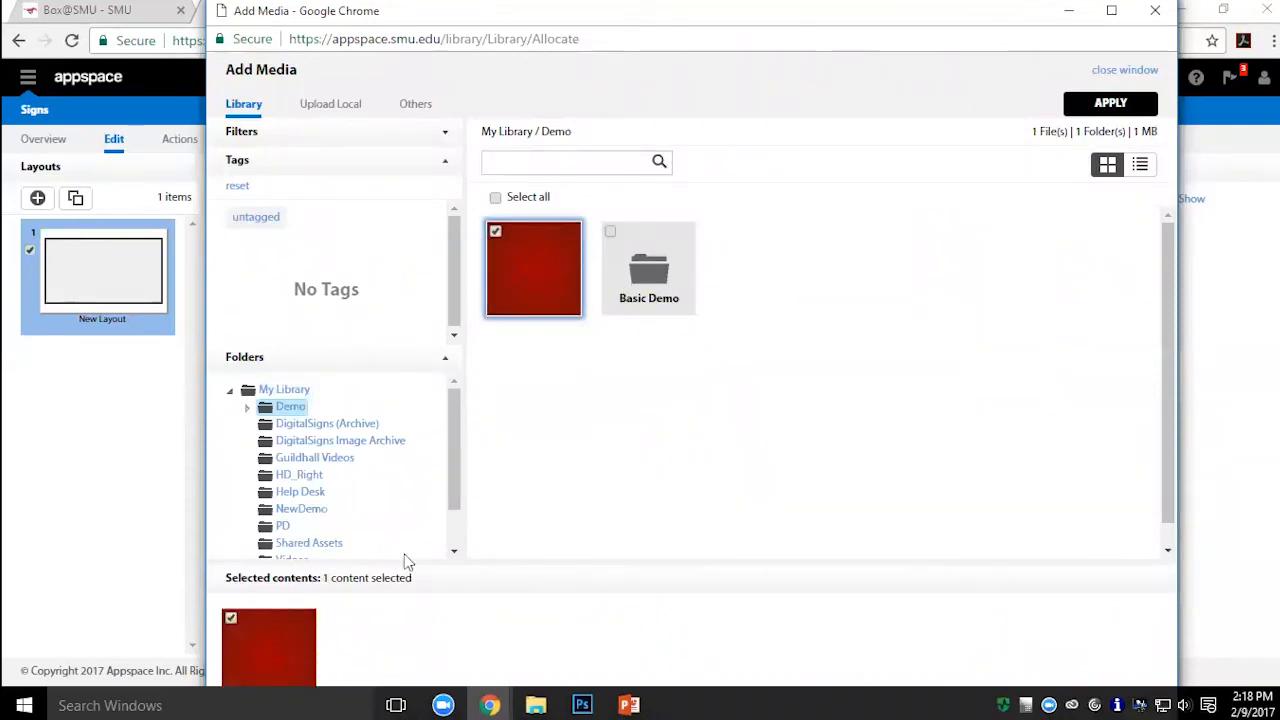
{"action": "left_click", "coordinate": [1105, 103]}
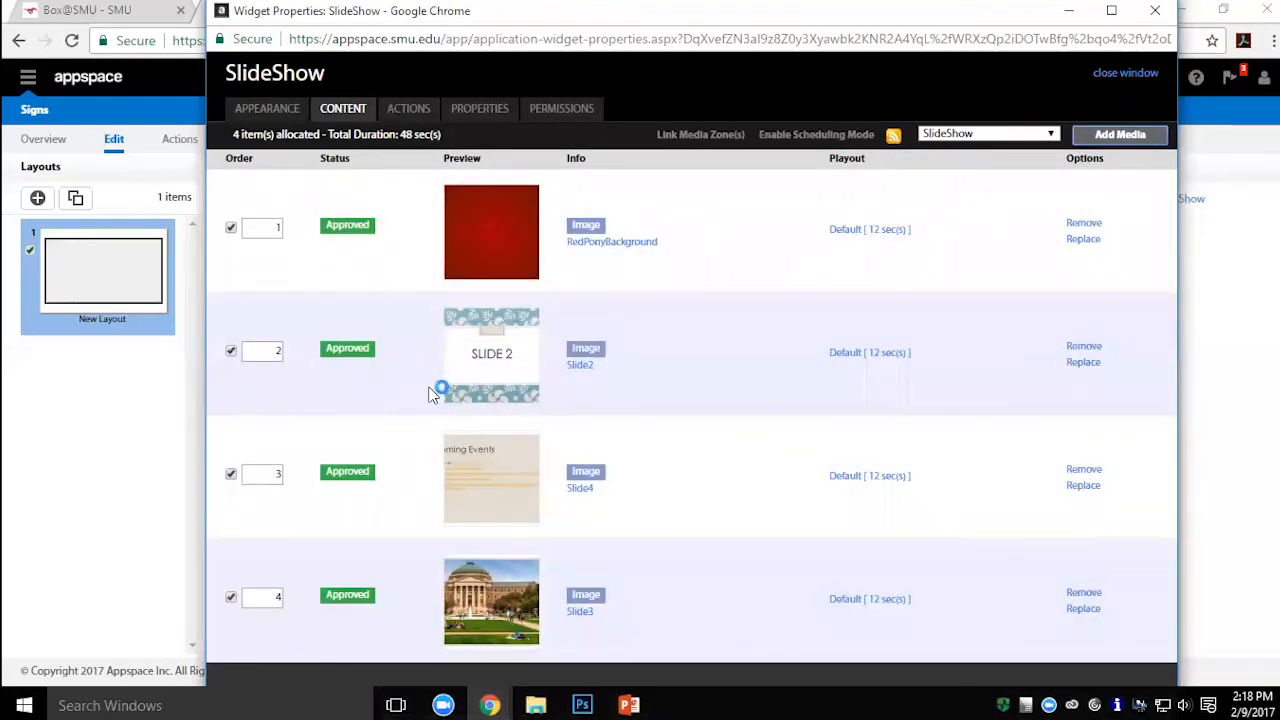
{"action": "left_click", "coordinate": [270, 112]}
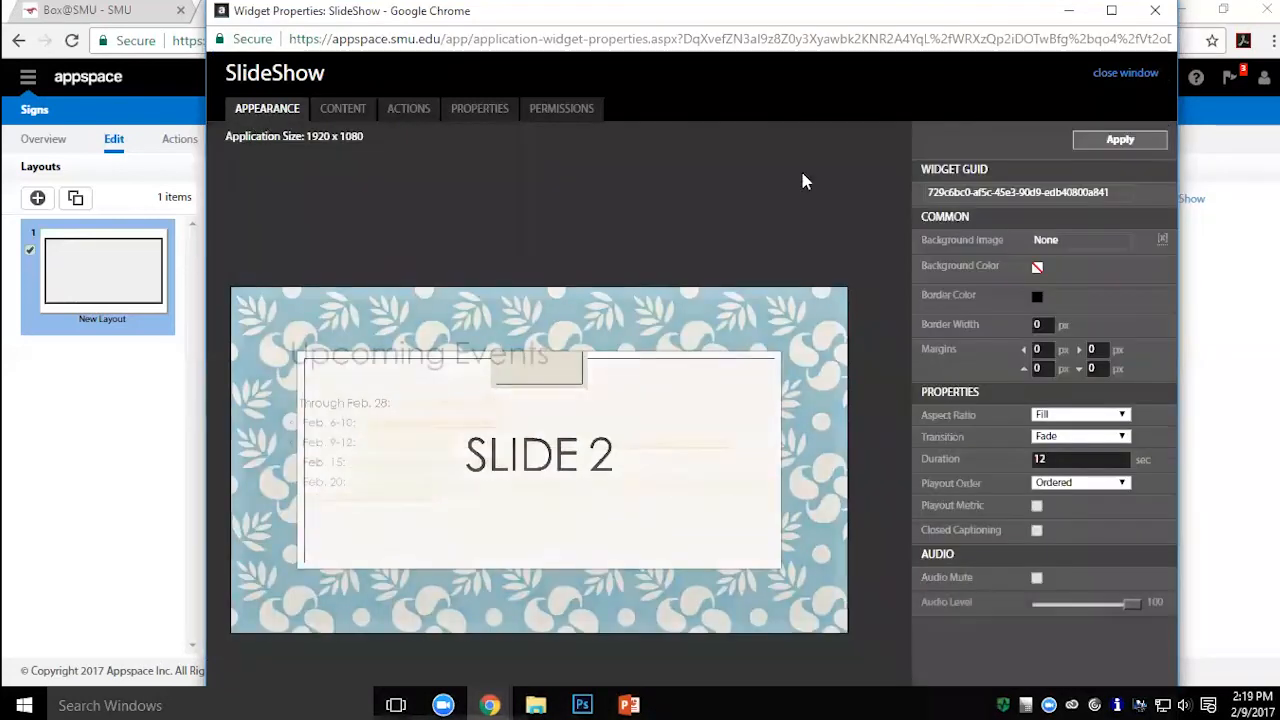
{"action": "left_click", "coordinate": [1118, 140]}
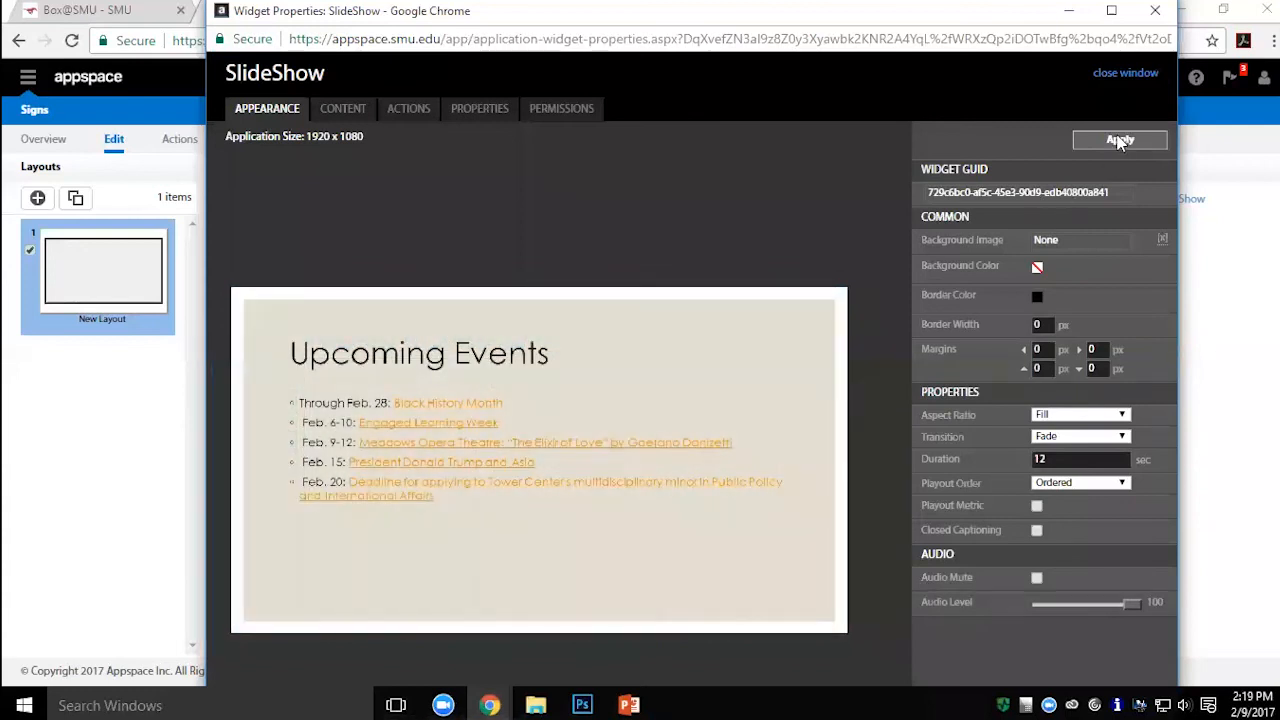
{"action": "left_click", "coordinate": [226, 108]}
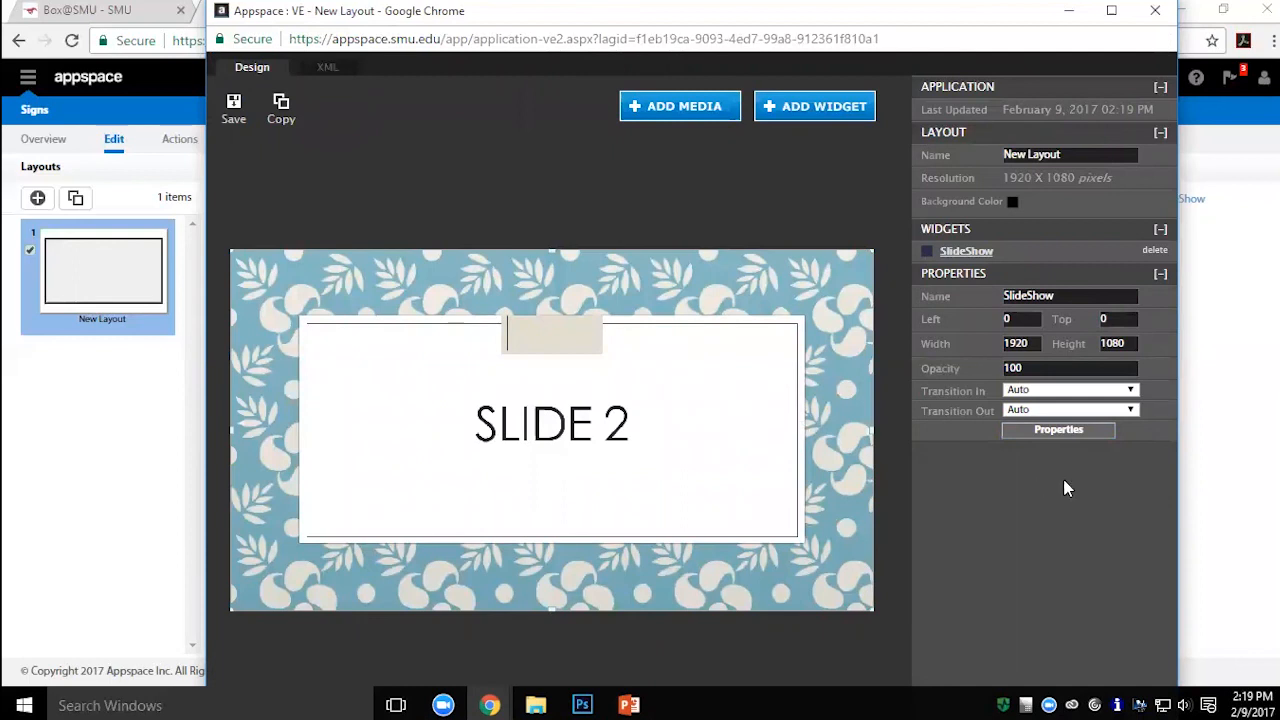
Step: Replace RedPonyBackground with the library's Slide1 image in the slideshow content, apply the change, and save and close the layout
{"action": "left_click", "coordinate": [1084, 432]}
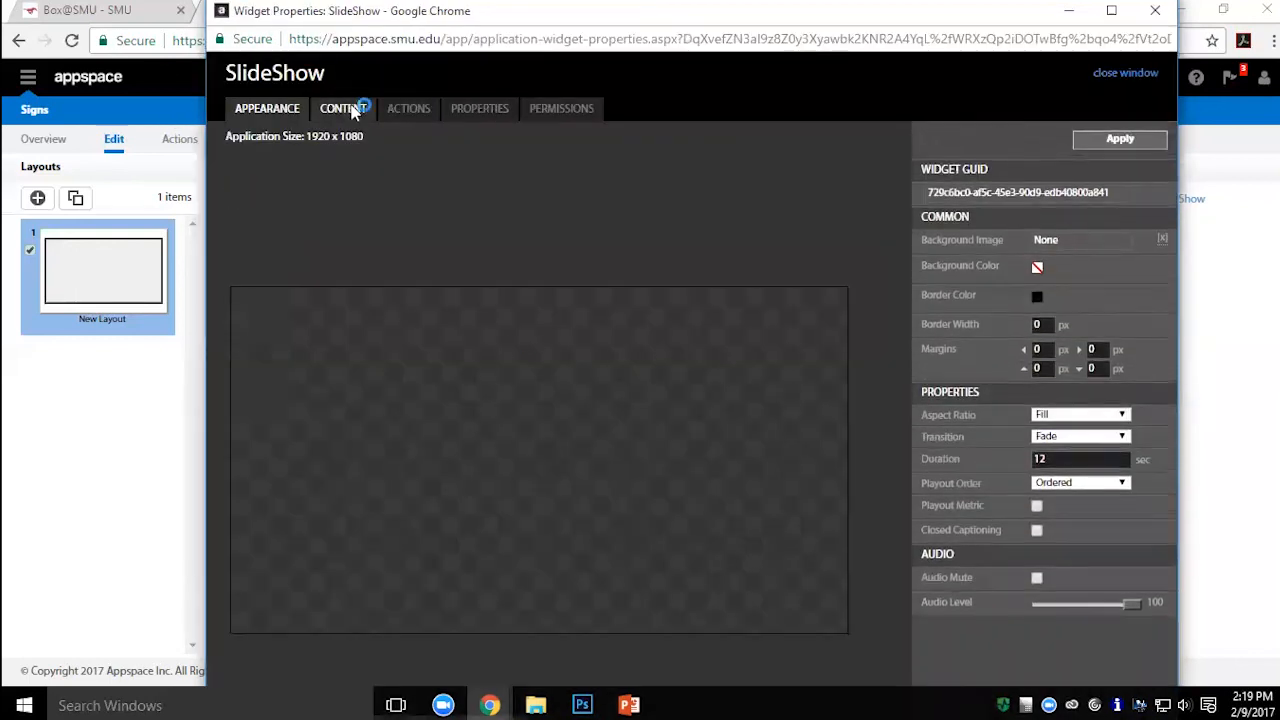
{"action": "left_click", "coordinate": [352, 112]}
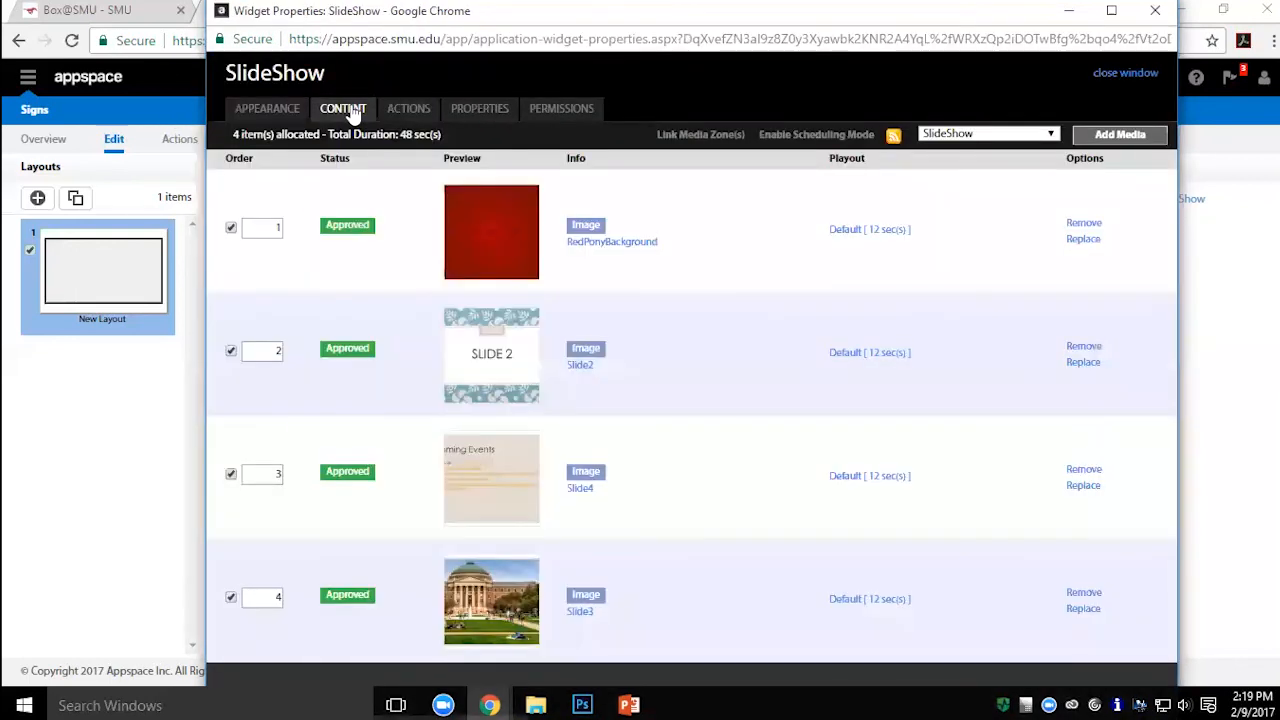
{"action": "left_click", "coordinate": [1083, 240]}
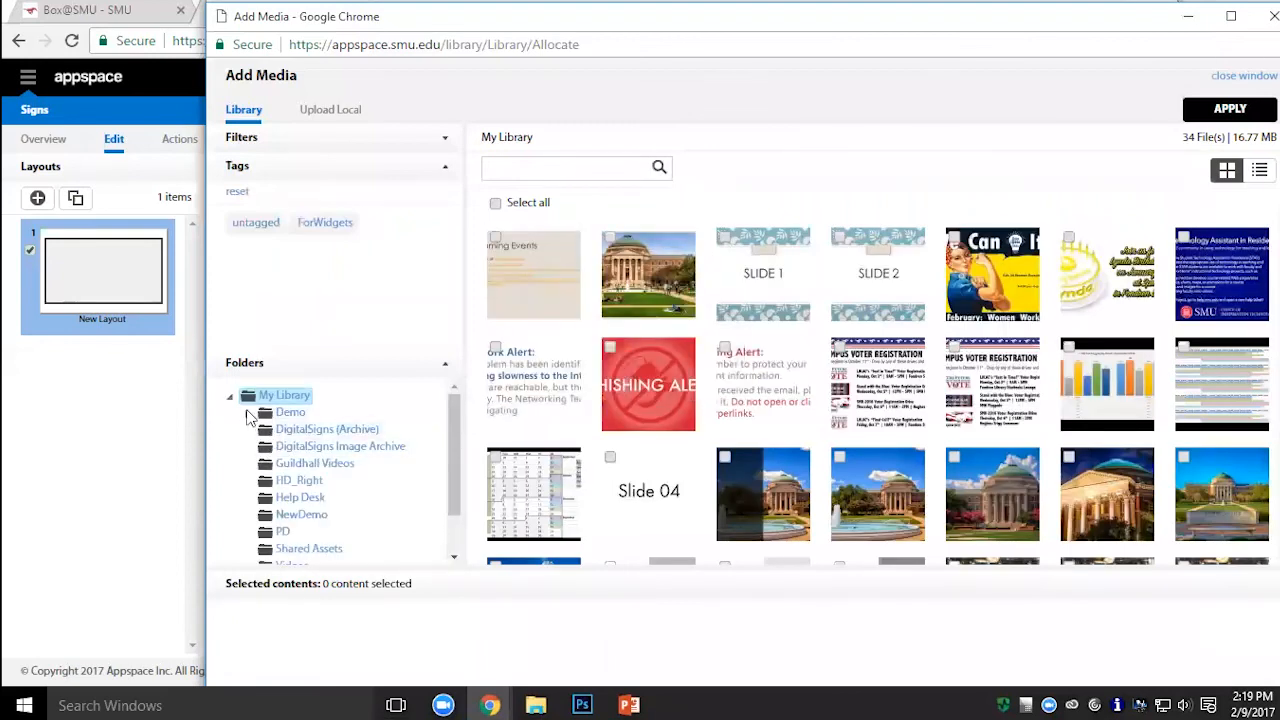
{"action": "left_click", "coordinate": [745, 272]}
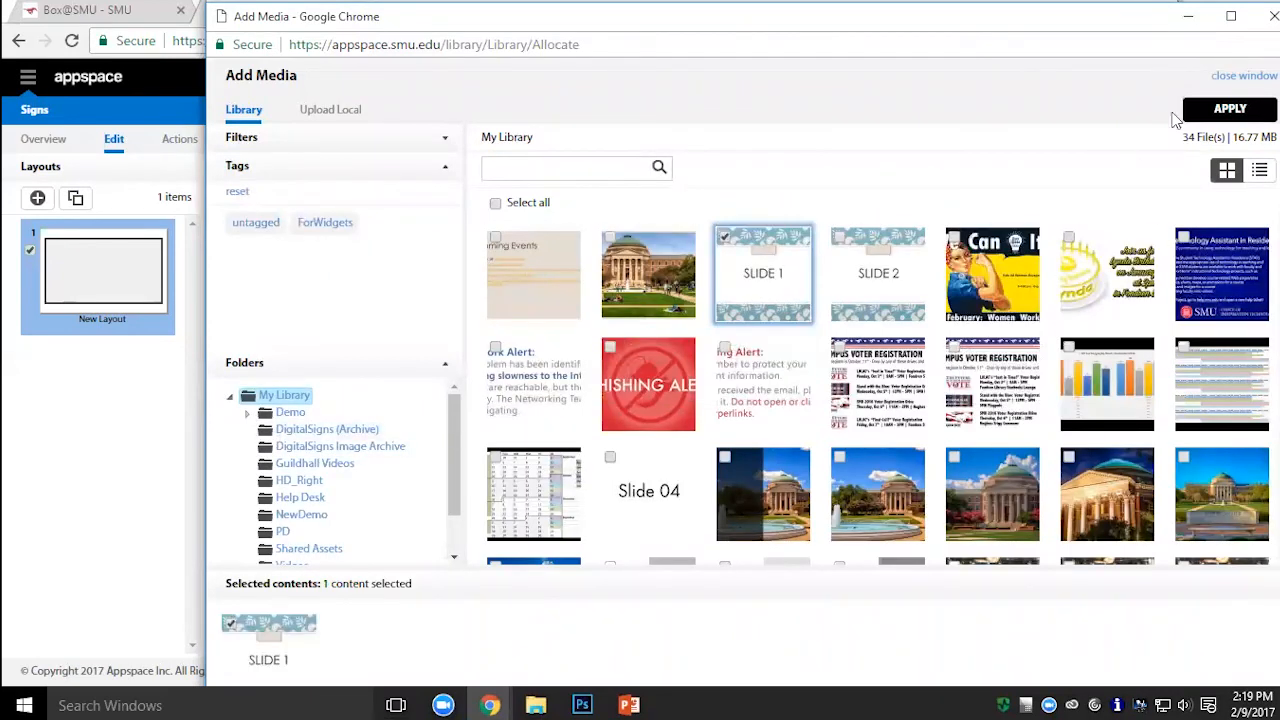
{"action": "left_click", "coordinate": [1228, 112]}
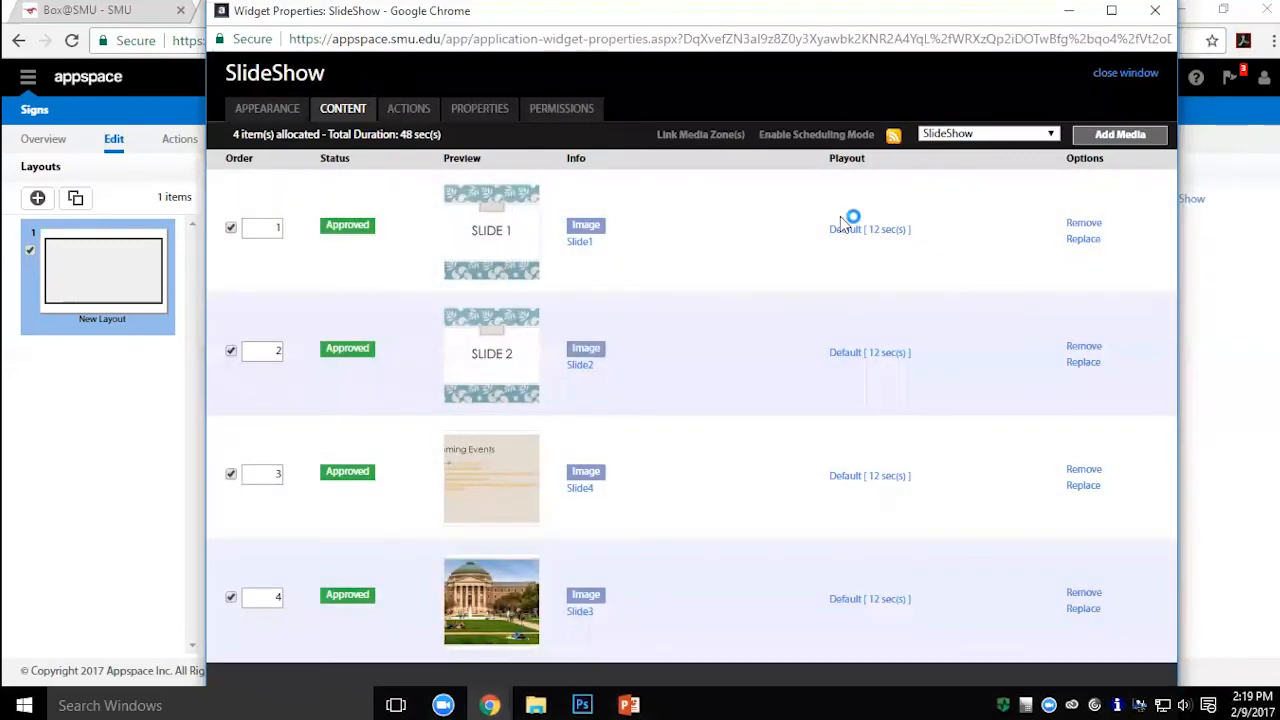
{"action": "left_click", "coordinate": [243, 110]}
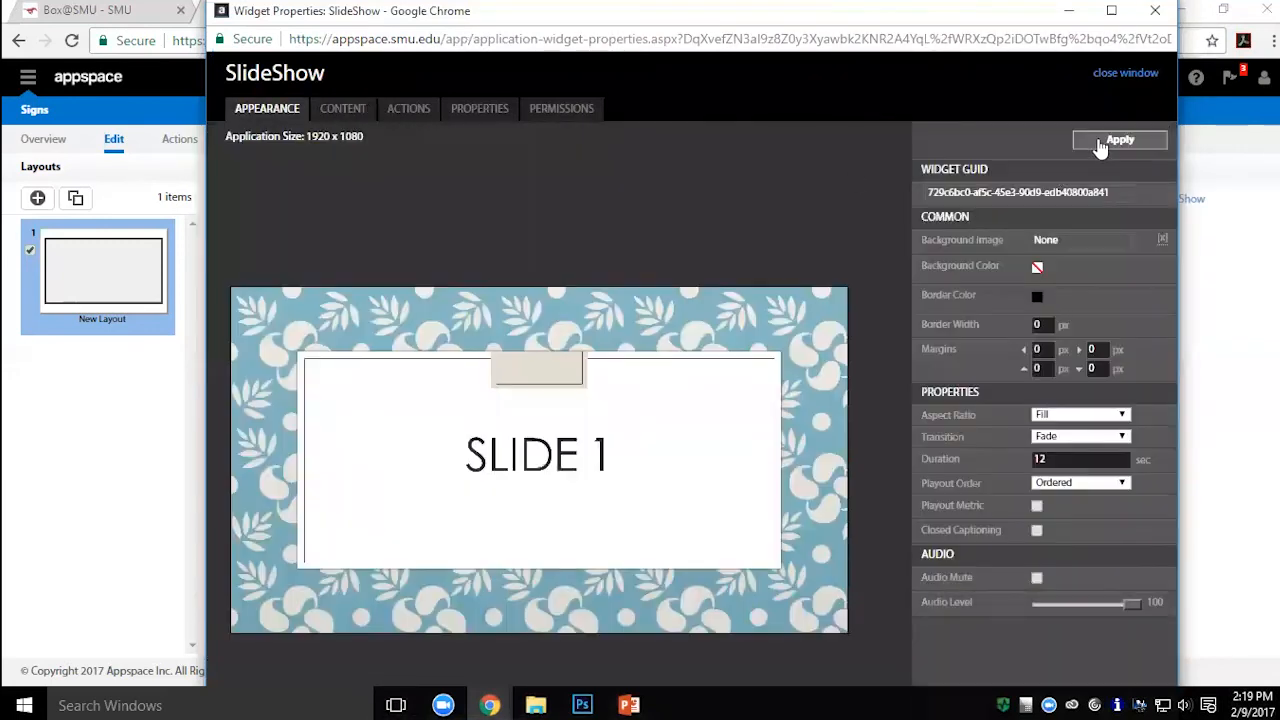
{"action": "left_click", "coordinate": [1103, 140]}
{"action": "left_click", "coordinate": [233, 108]}
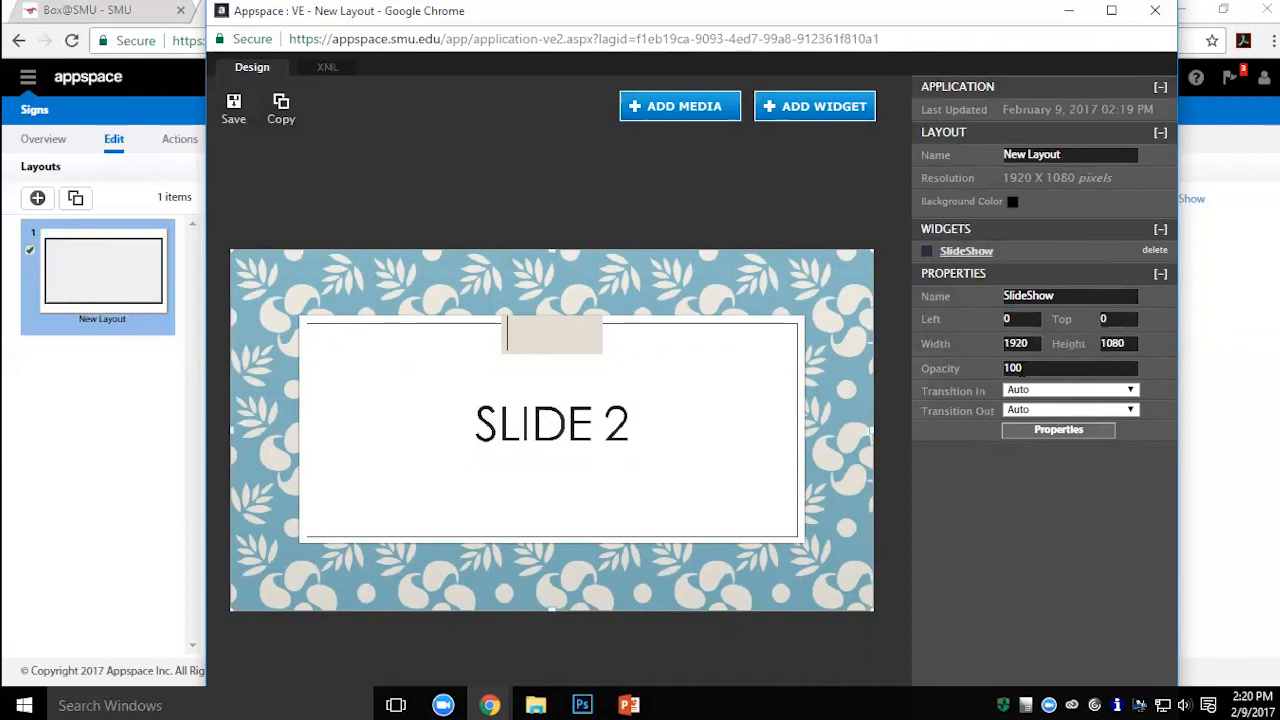
{"action": "left_click", "coordinate": [1155, 10]}
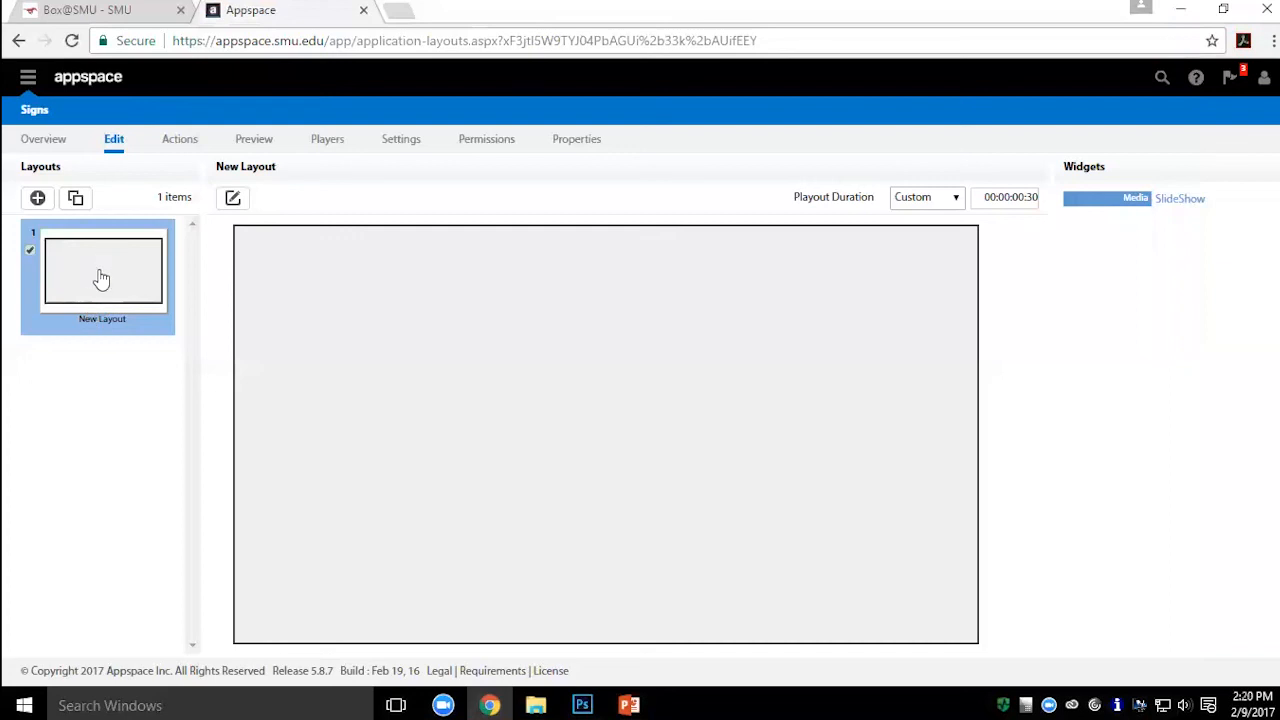
Step: Reopen New Layout in the editor, review the SlideShow widget's content list, and close the widget properties and the editor
{"action": "left_click", "coordinate": [234, 199]}
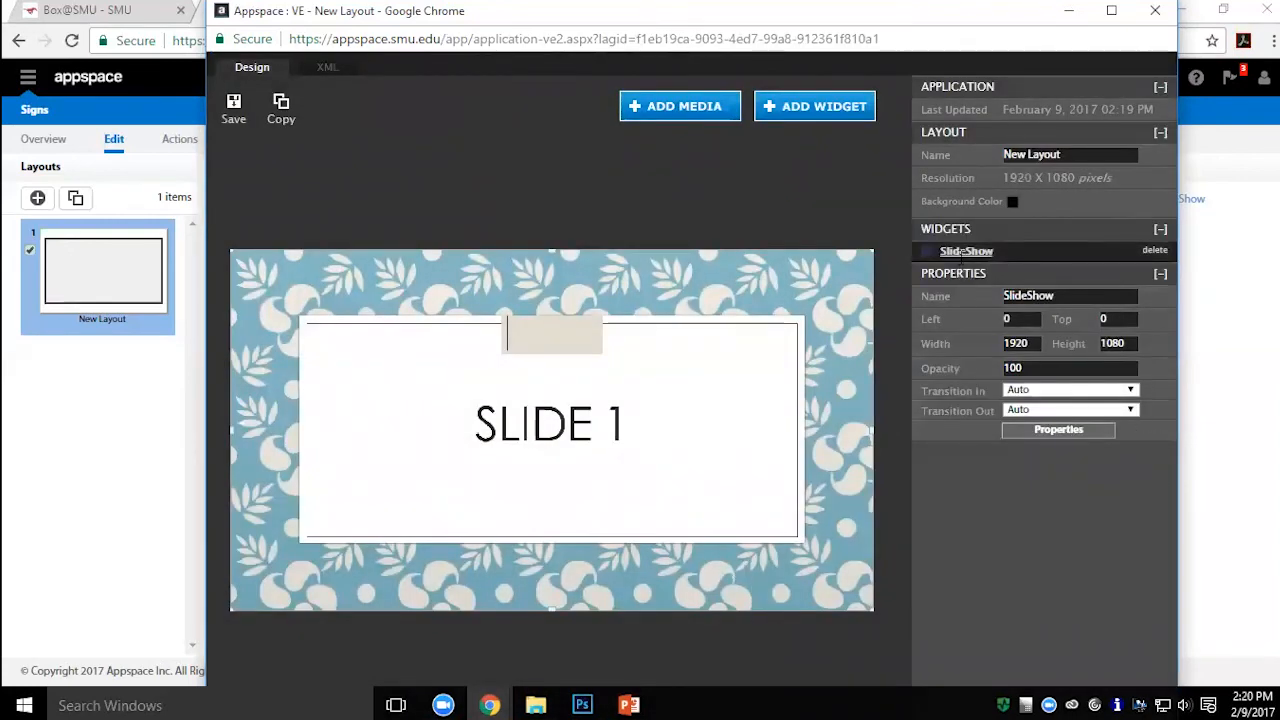
{"action": "left_click", "coordinate": [1058, 430]}
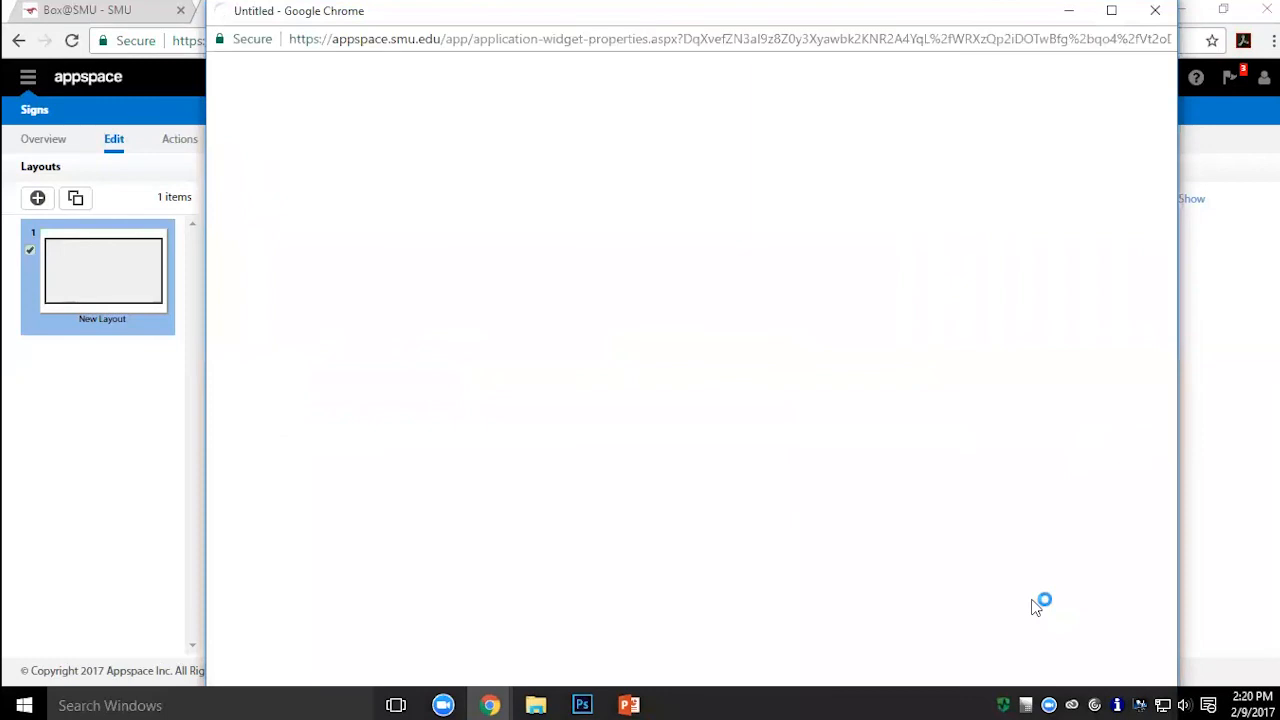
{"action": "left_click", "coordinate": [342, 108]}
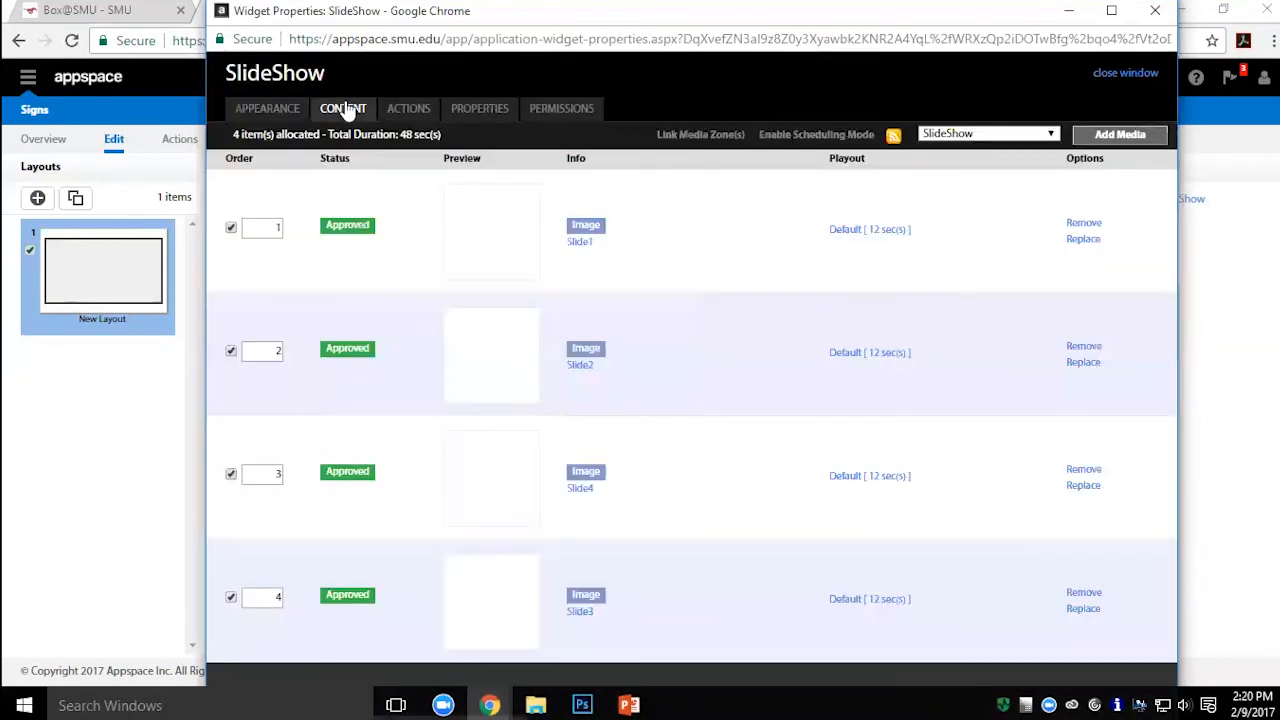
{"action": "left_click", "coordinate": [1126, 74]}
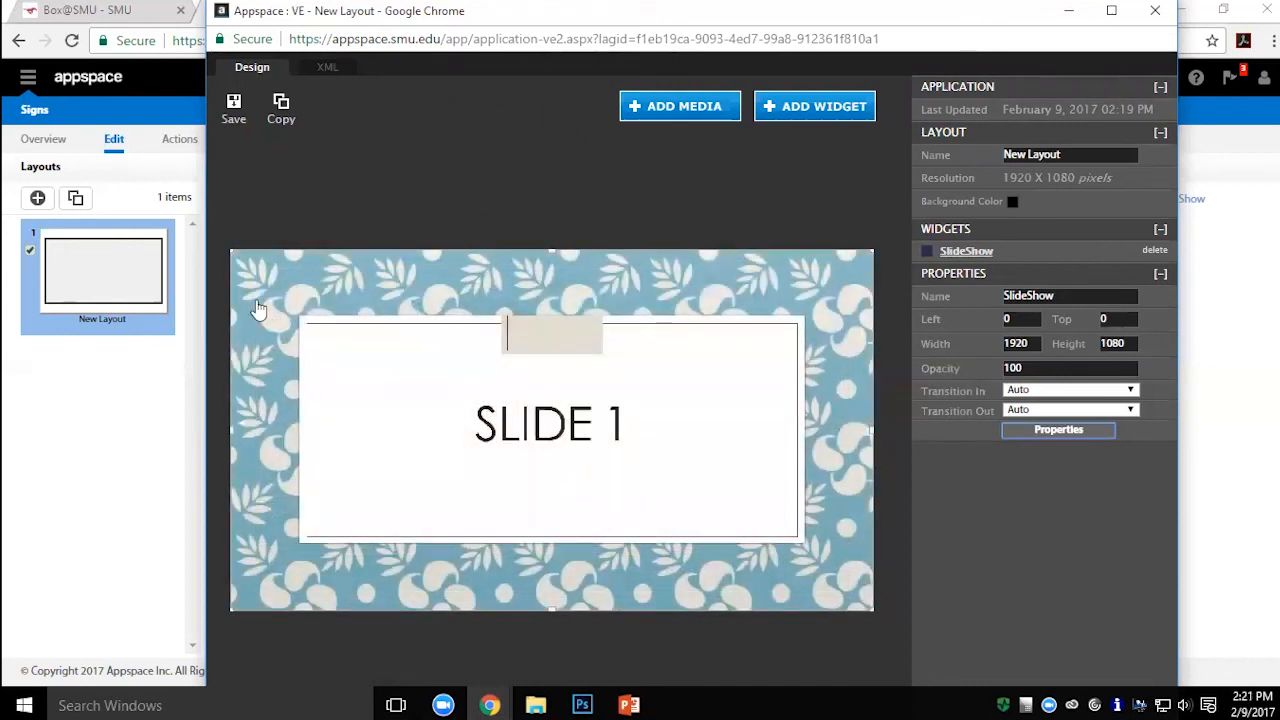
{"action": "left_click", "coordinate": [1155, 10]}
Step: Open the content library and display the Basic Demo folder inside the Demo folder
{"action": "left_click", "coordinate": [27, 77]}
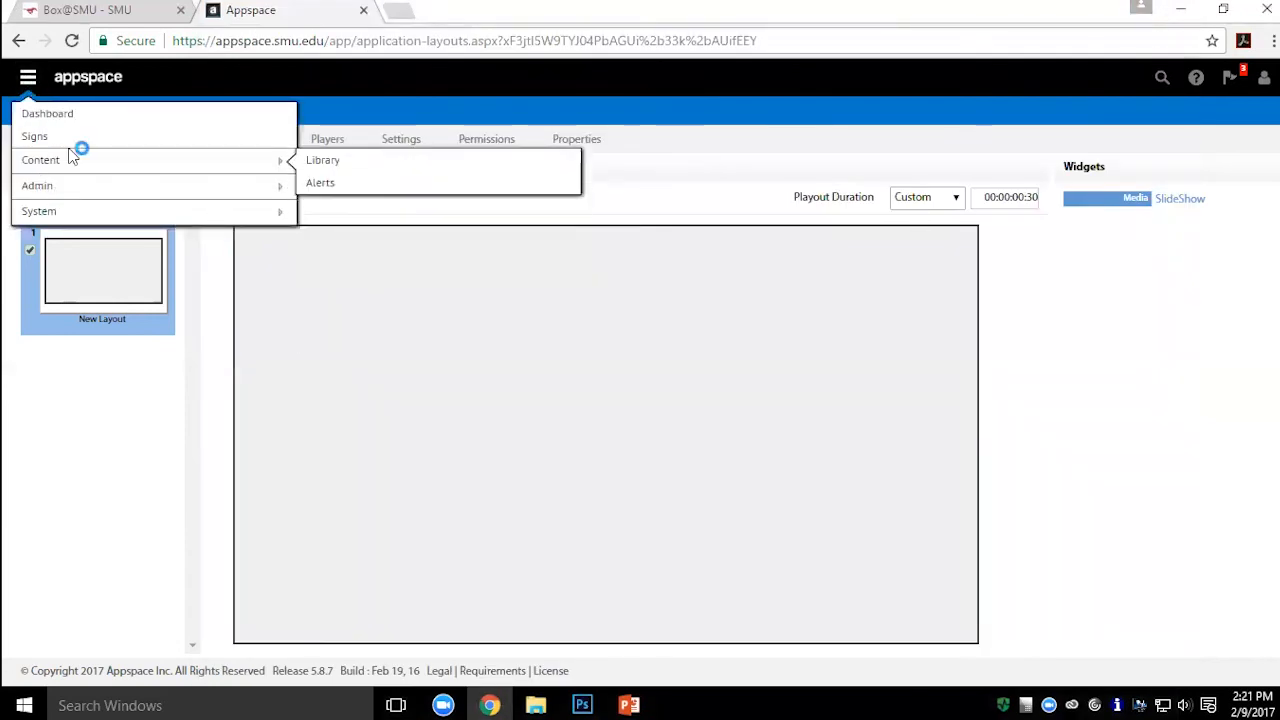
{"action": "left_click", "coordinate": [331, 170]}
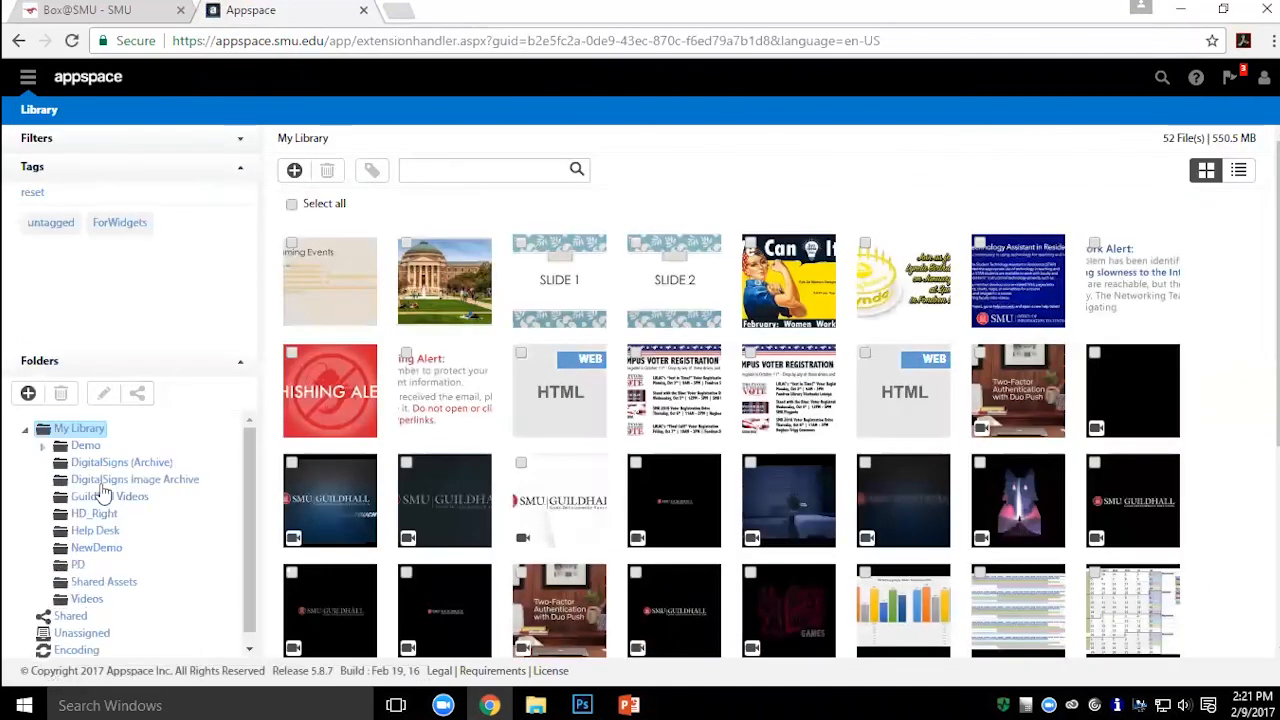
{"action": "left_click", "coordinate": [42, 446]}
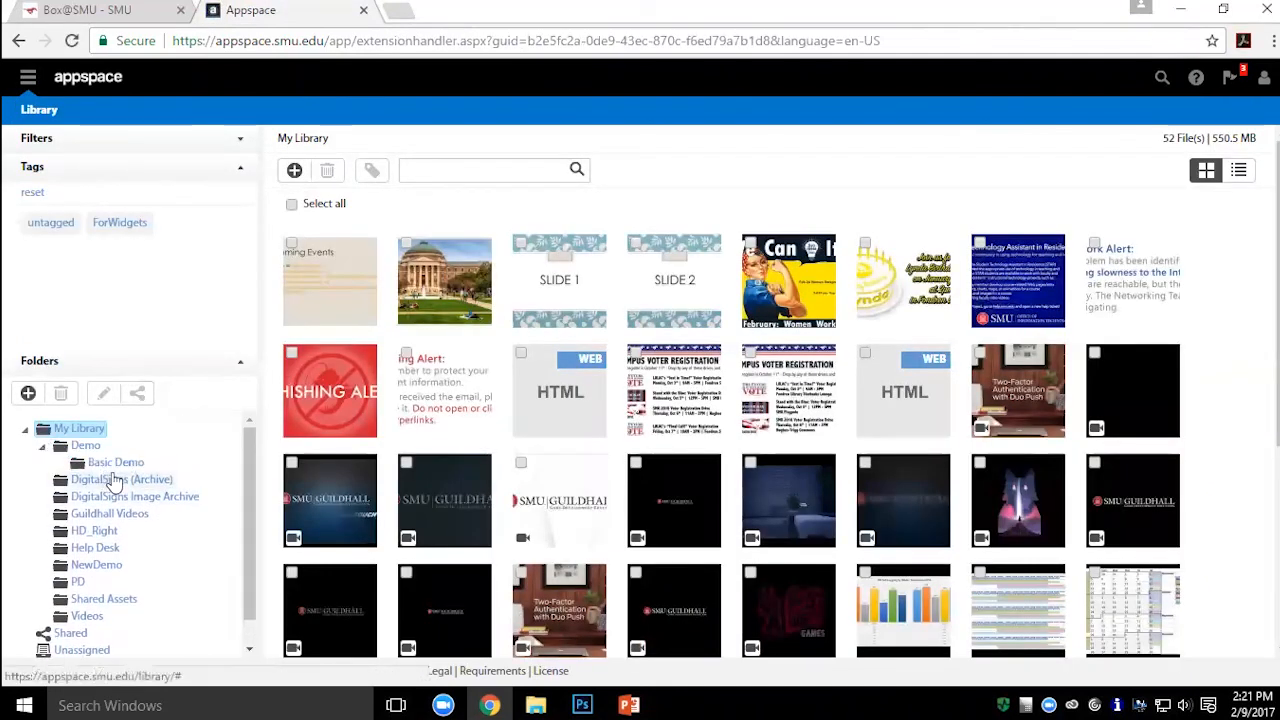
{"action": "left_click", "coordinate": [115, 463]}
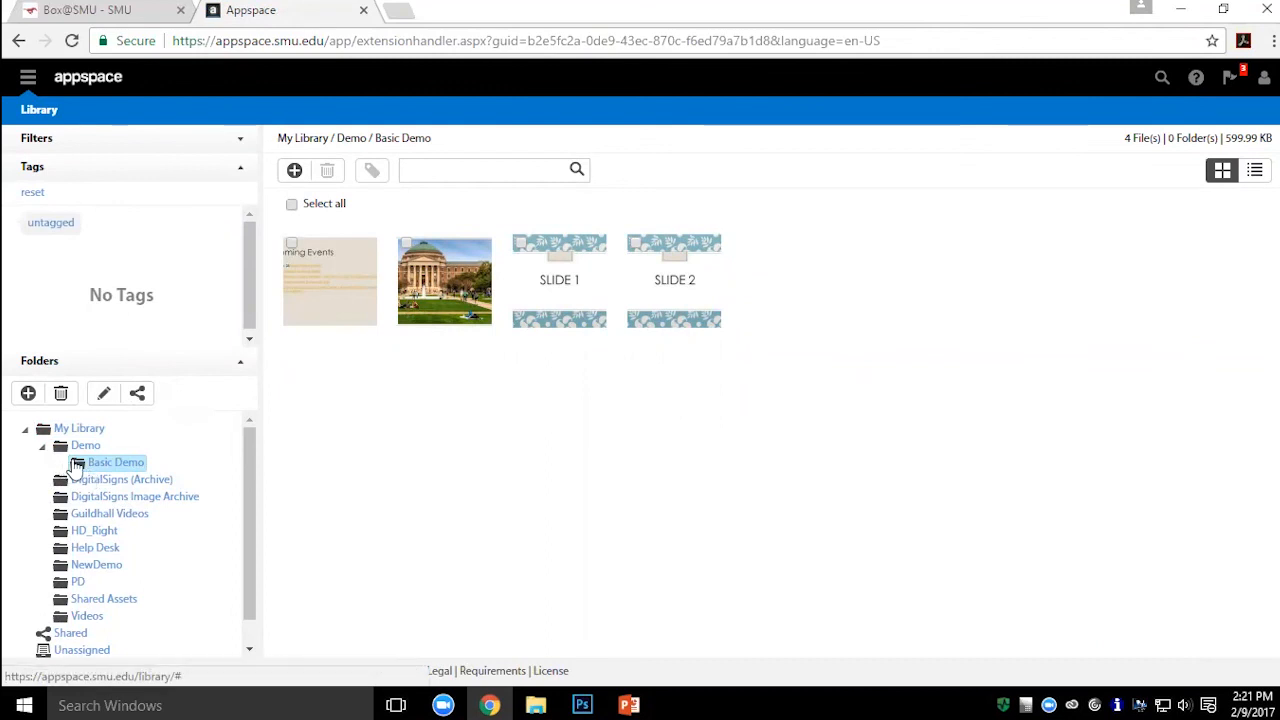
Step: Try the Globally and Across all usergroups (read only) sharing options for the Basic Demo folder, discarding the changes
{"action": "left_click", "coordinate": [145, 396]}
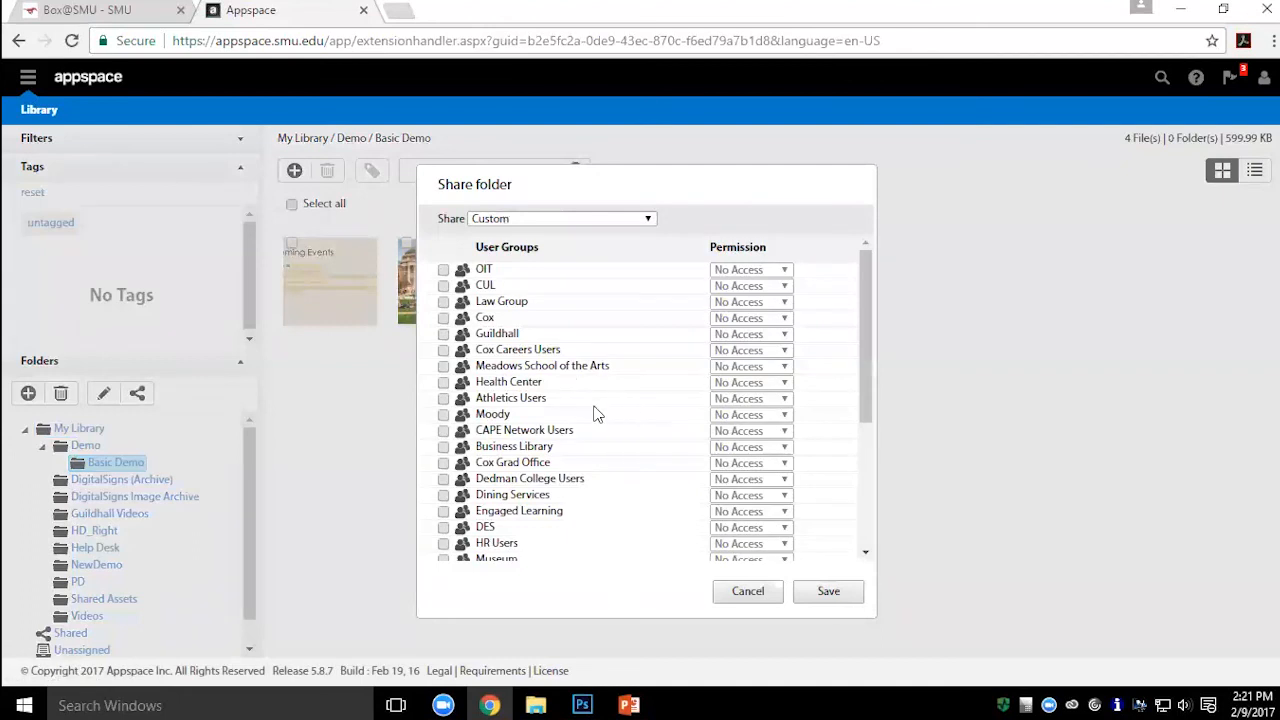
{"action": "left_click", "coordinate": [516, 222]}
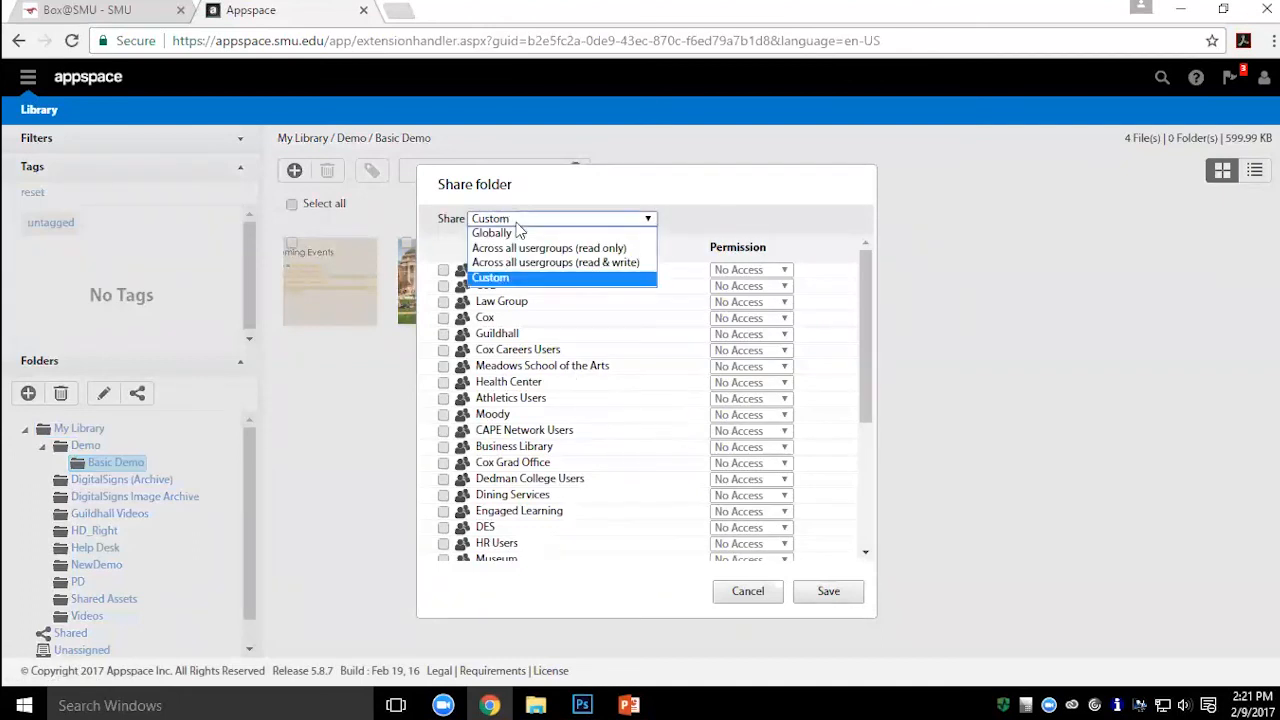
{"action": "left_click", "coordinate": [506, 232]}
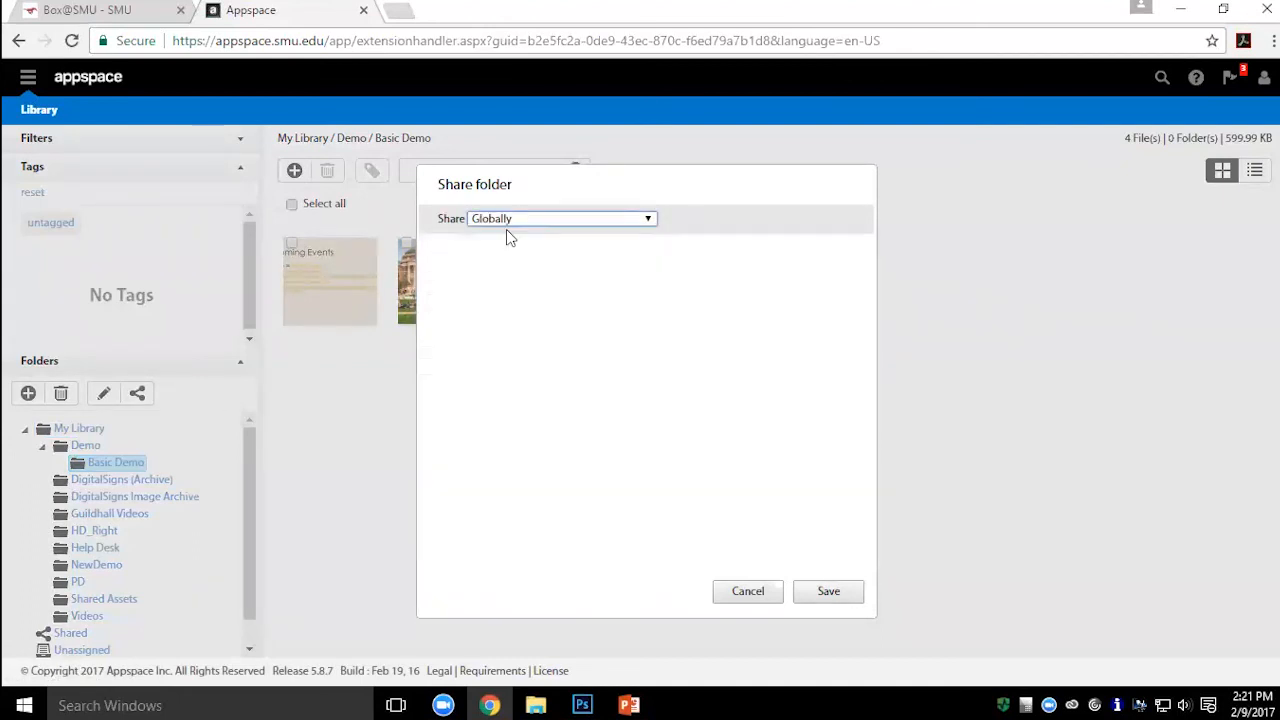
{"action": "left_click", "coordinate": [525, 218]}
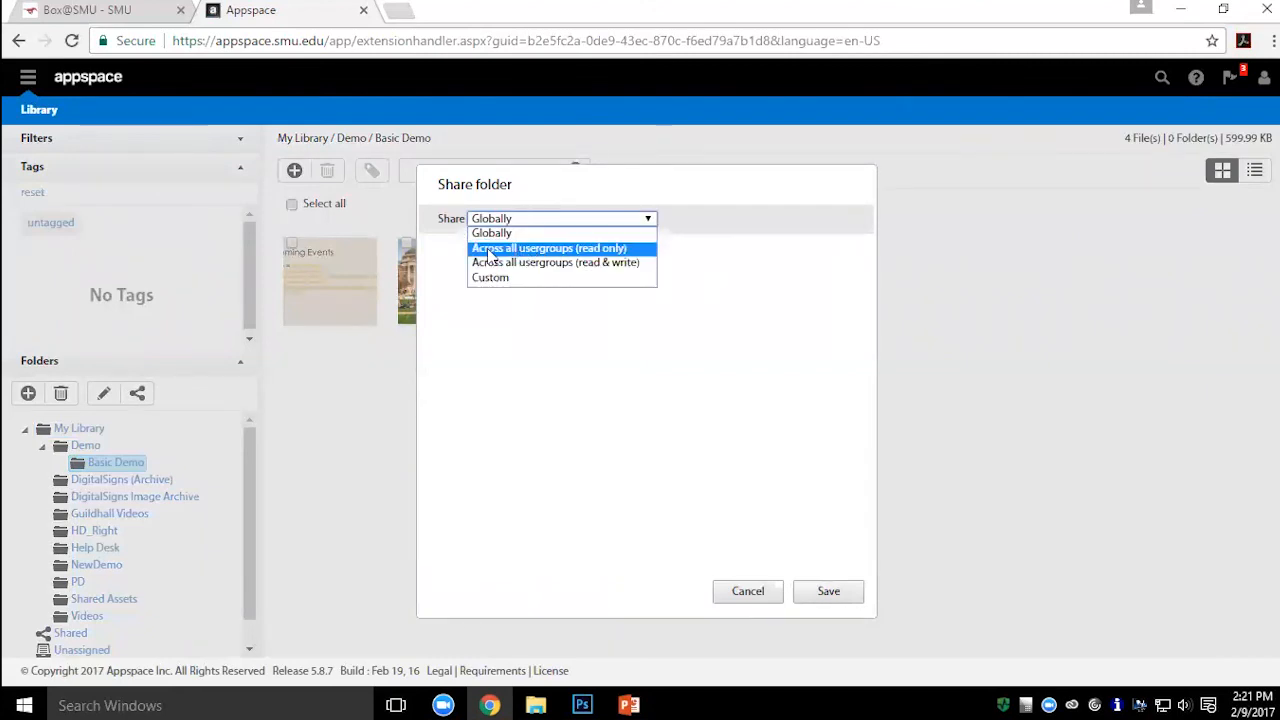
{"action": "left_click", "coordinate": [595, 249]}
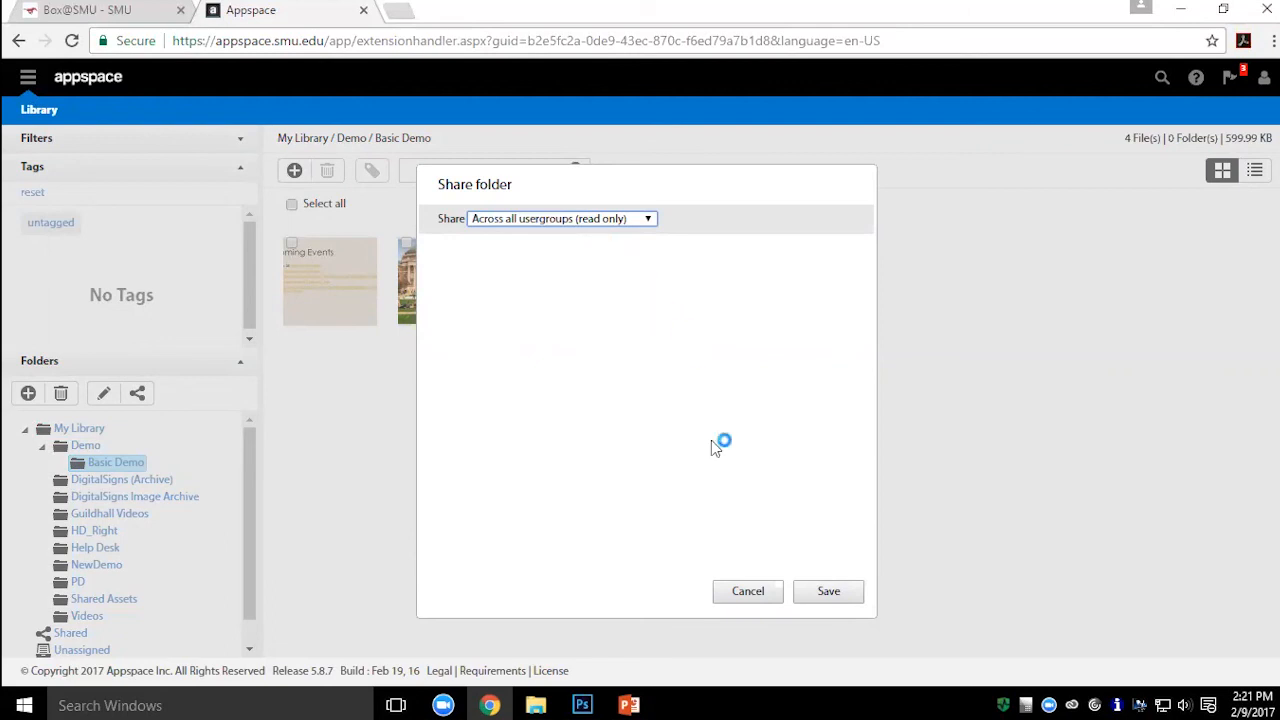
{"action": "left_click", "coordinate": [766, 595]}
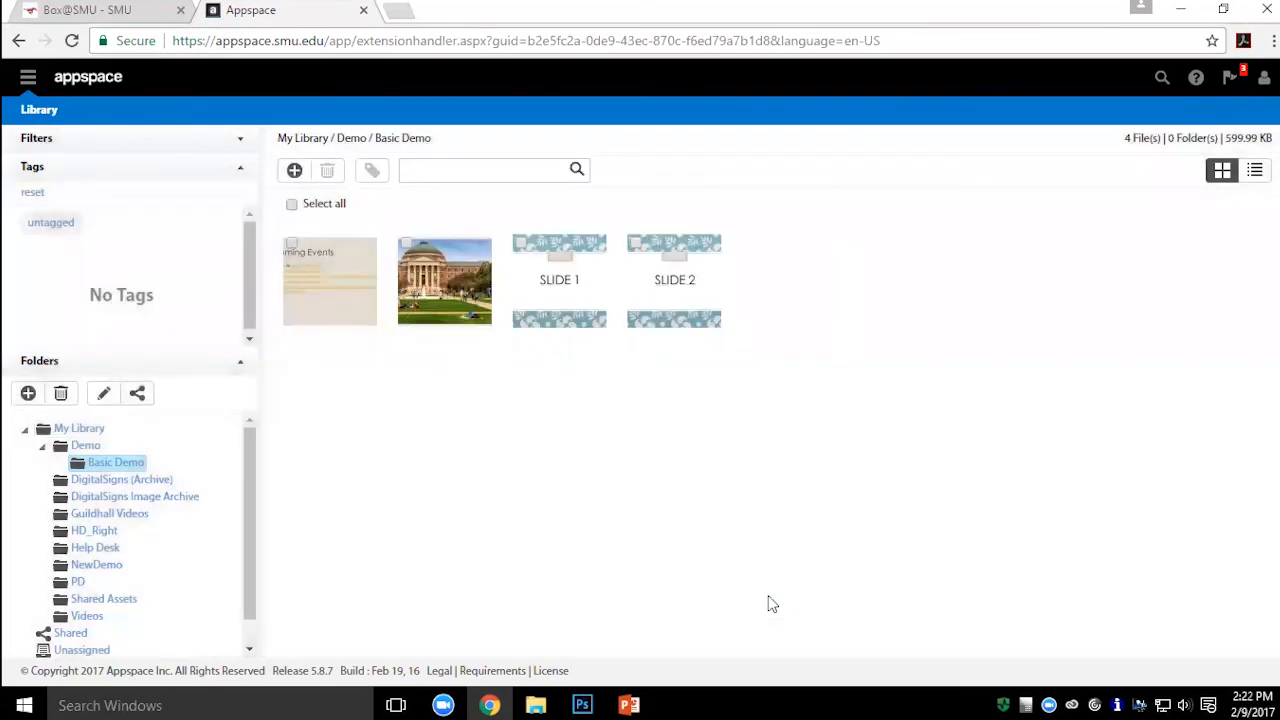